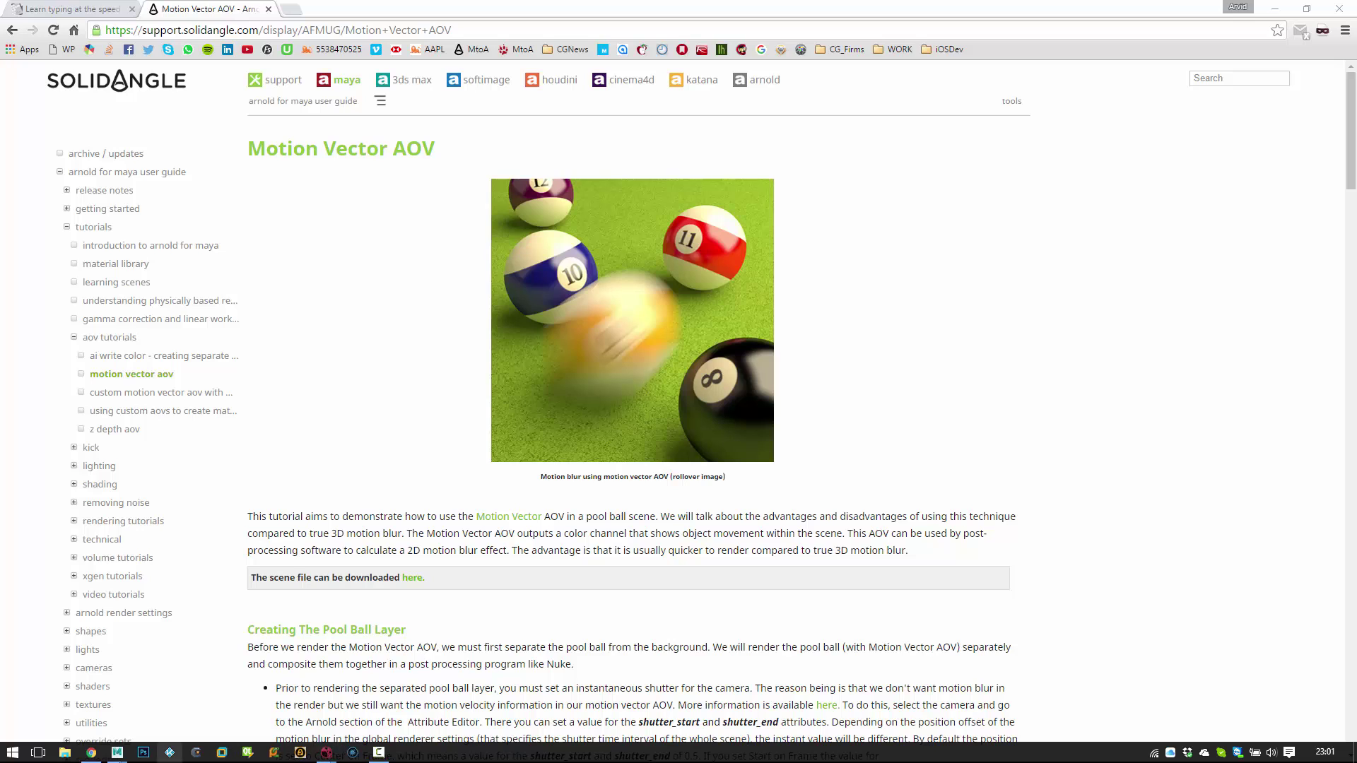
Step: Switch to Maya and preview the animation of the falling spheres and spinning cross, stopping at frame 19
click(118, 753)
click(177, 697)
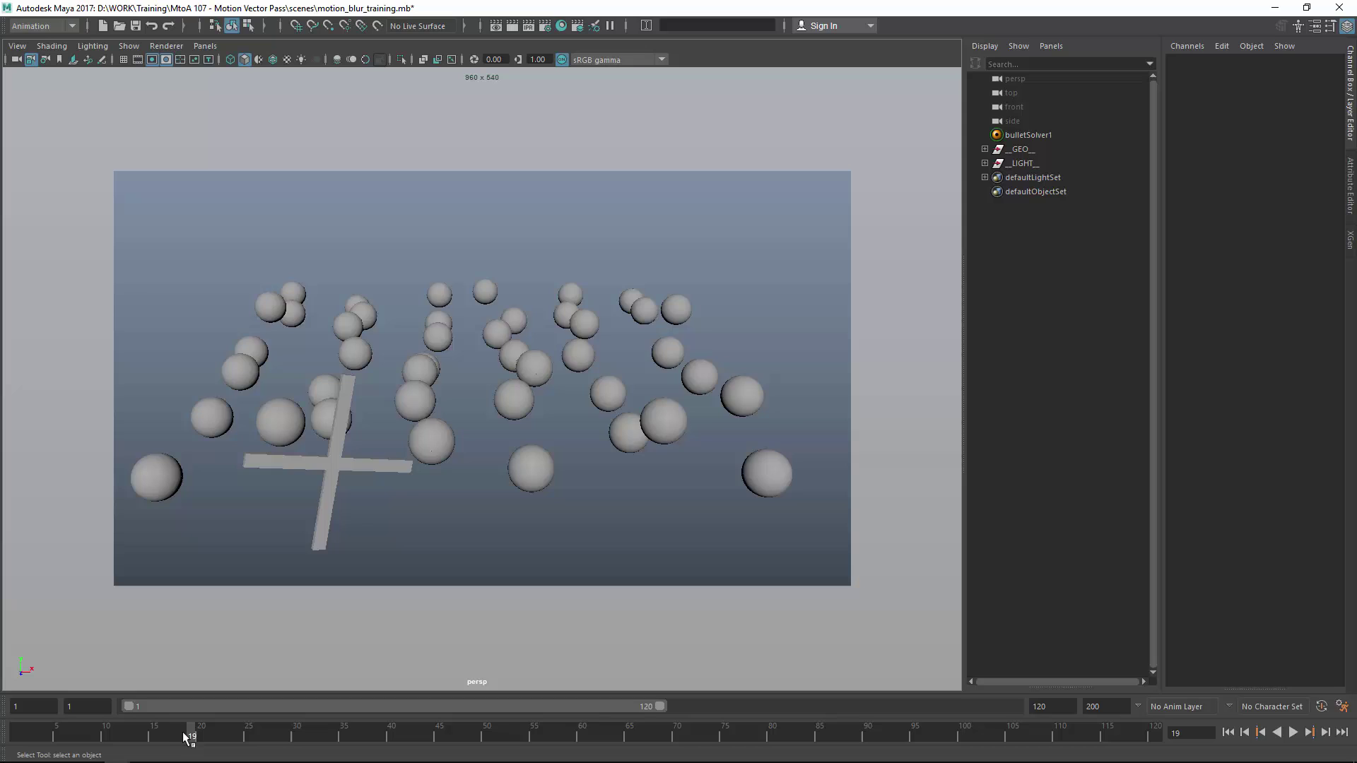
drag(187, 733, 157, 746)
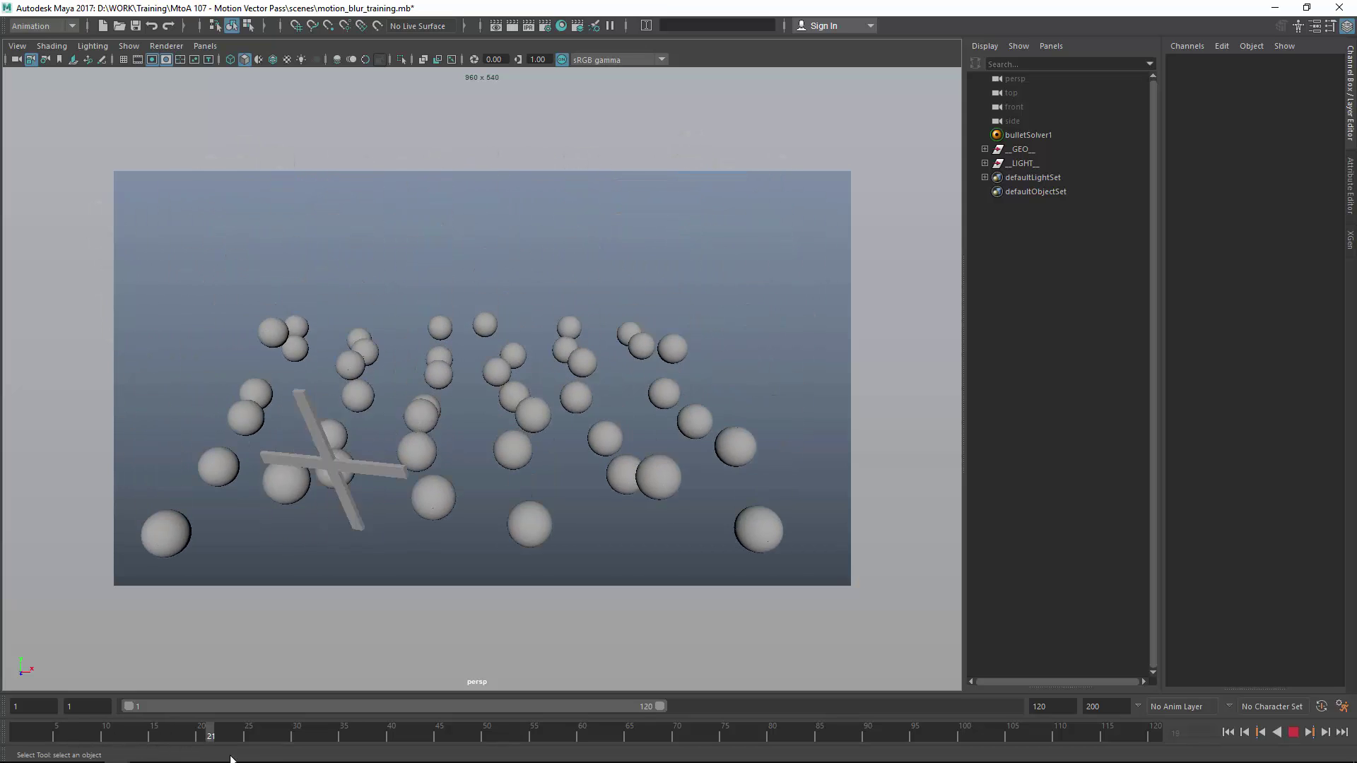
key(Escape)
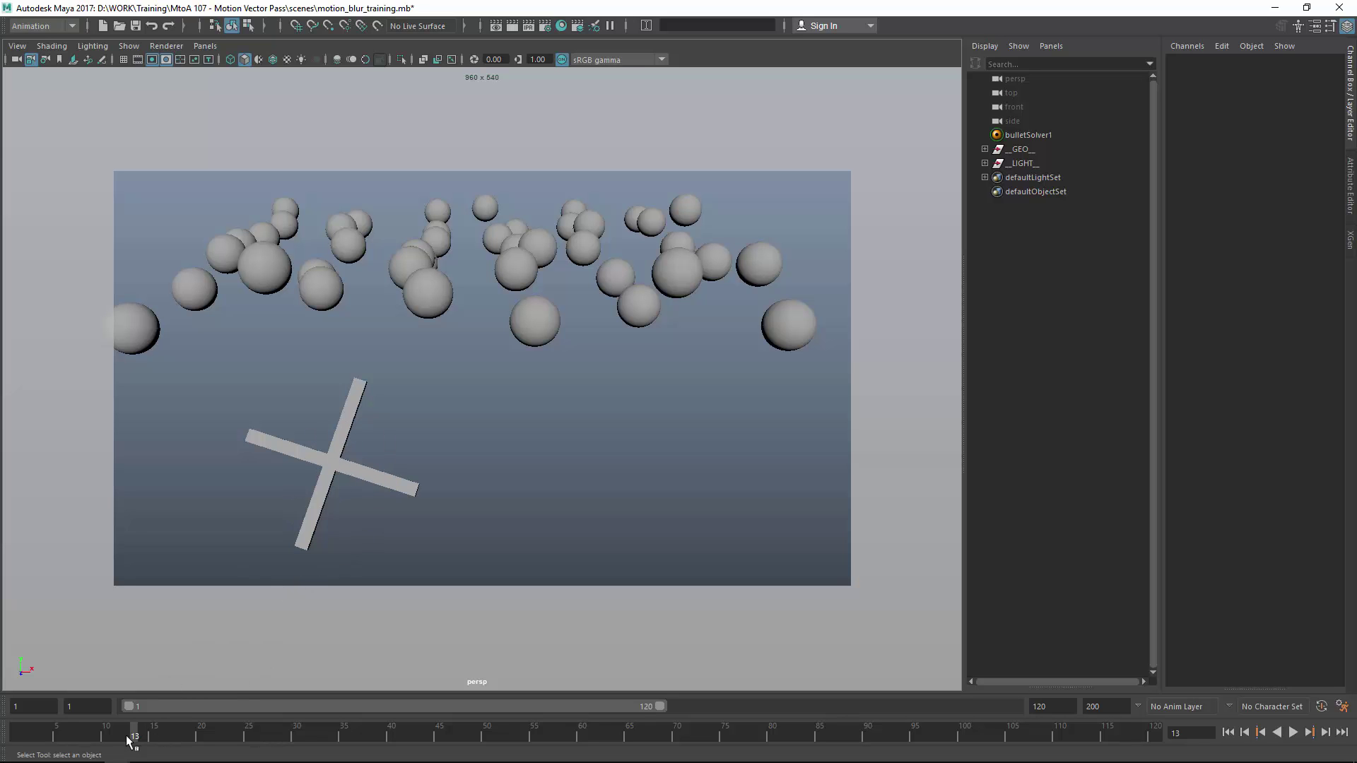
drag(134, 735, 192, 736)
Step: Open the render settings and examine Arnold's Motion Blur options, toggling motion blur off and back on
click(548, 29)
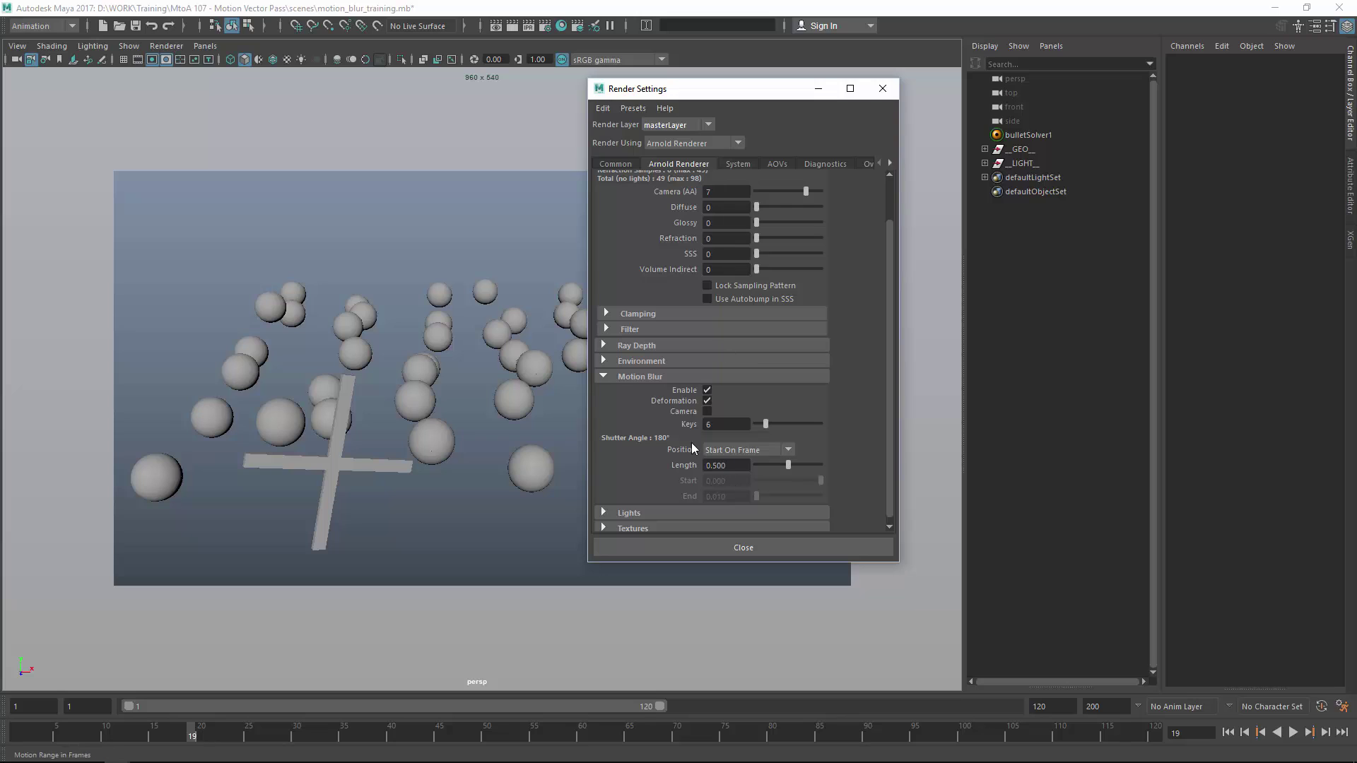
click(706, 390)
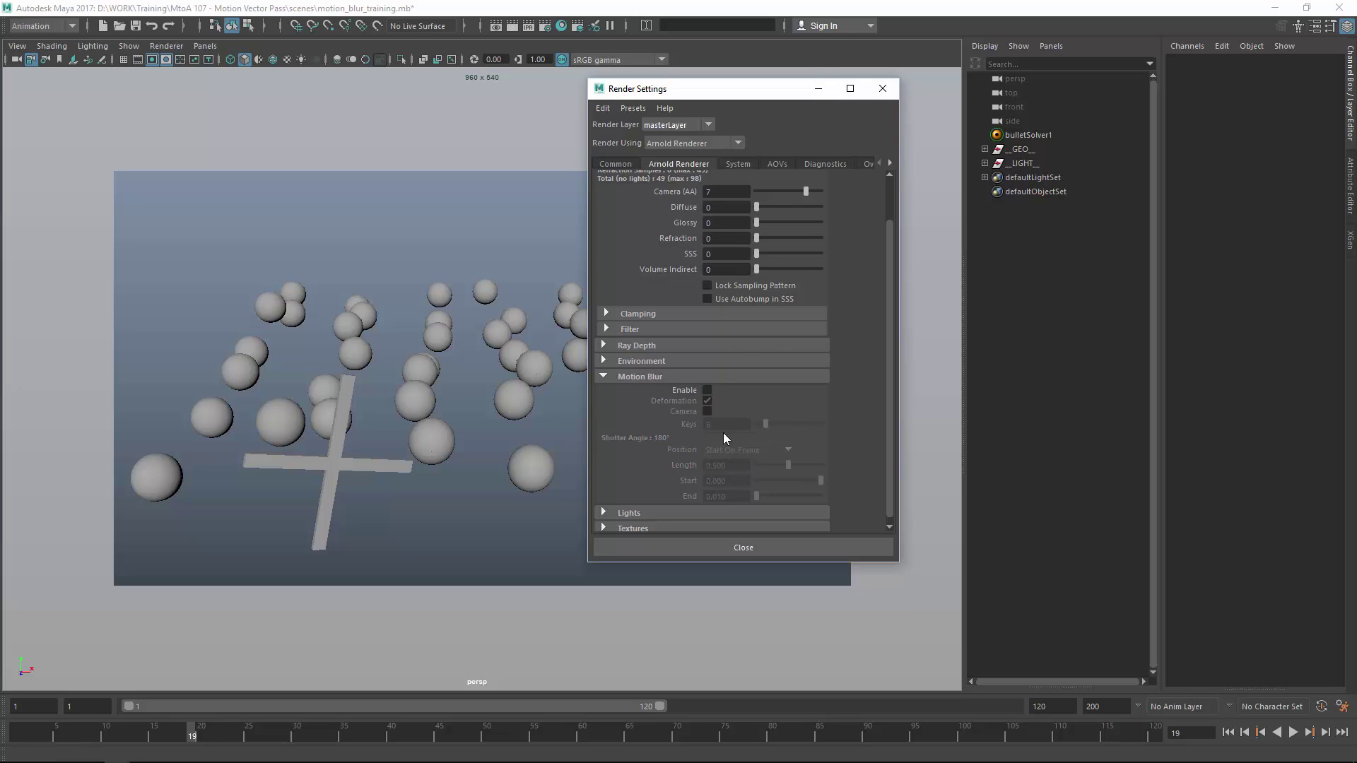
click(707, 390)
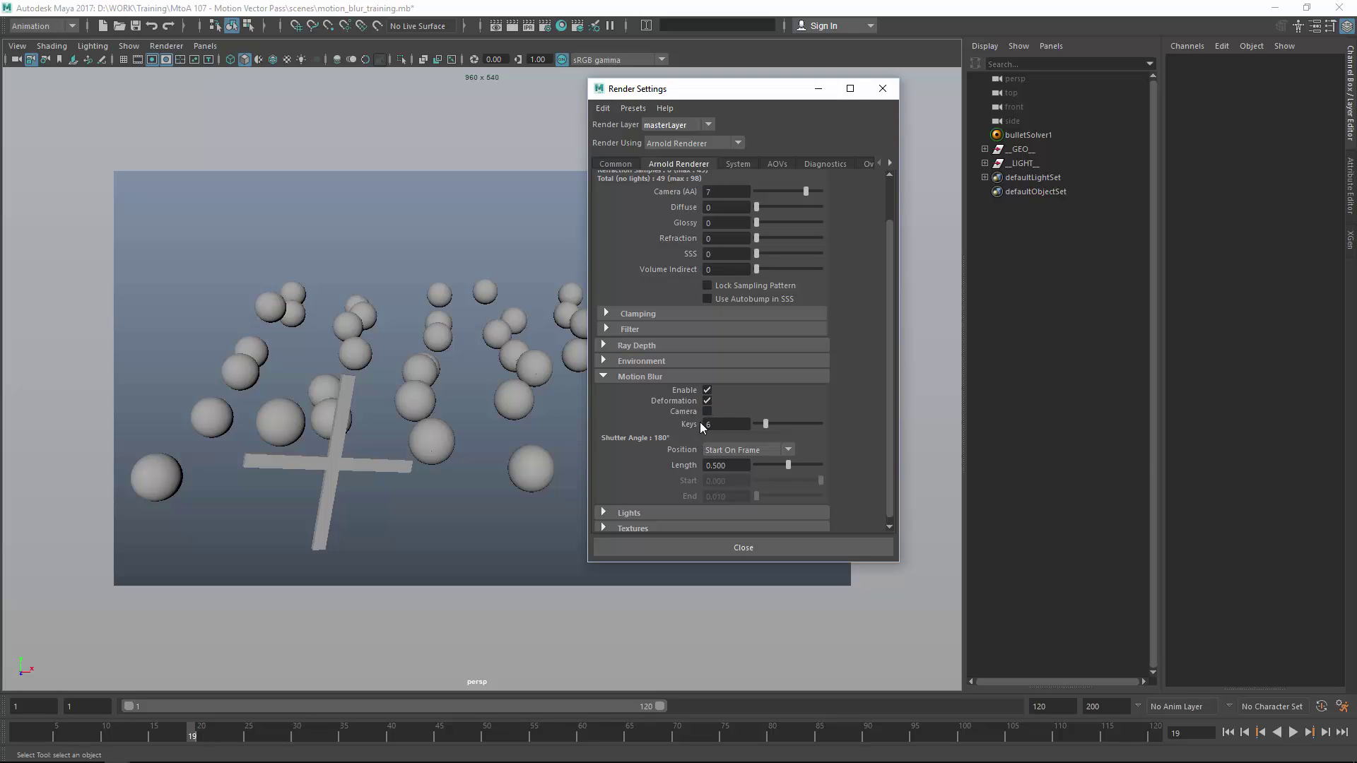
drag(731, 466, 701, 467)
scroll(889, 389, down, 1)
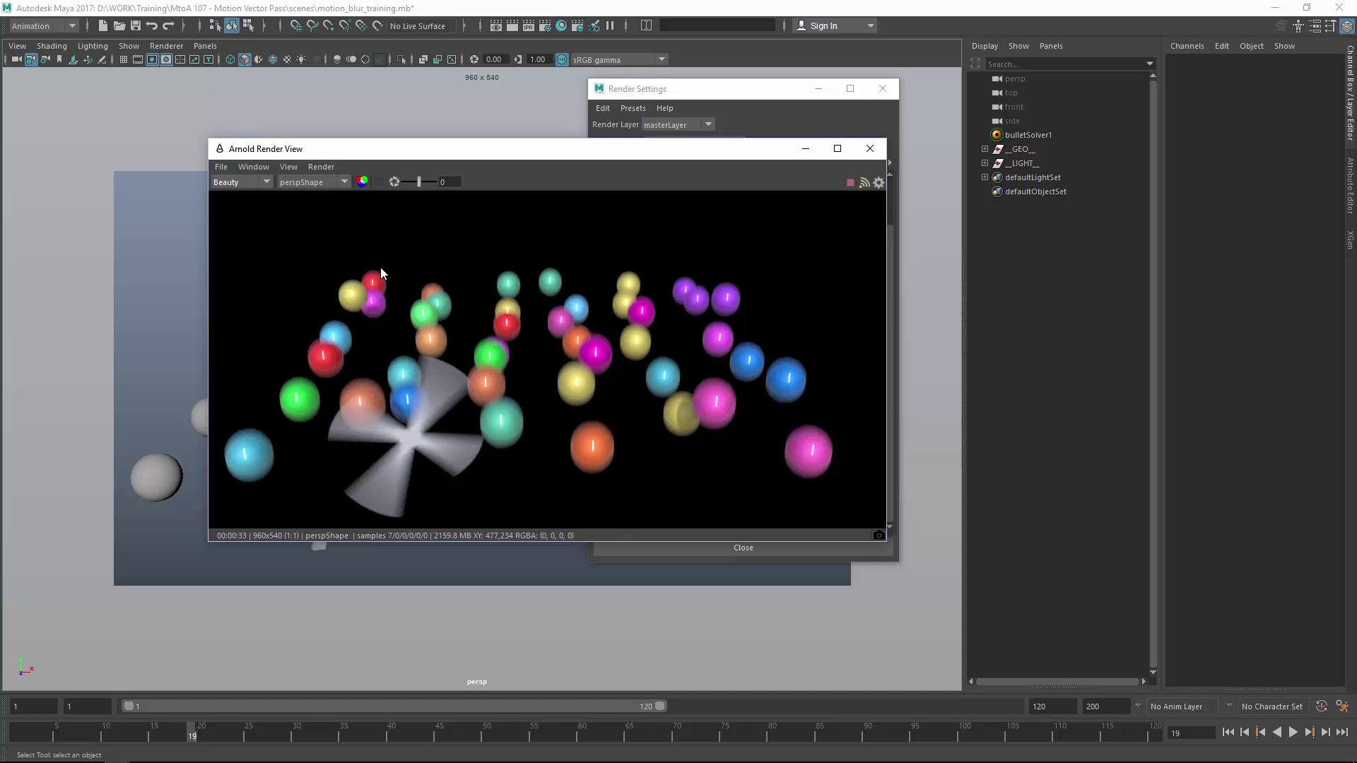
Step: Save the motion-blurred render as a multi-layer EXR, overwriting training_image_blur.exr in the images folder
click(221, 167)
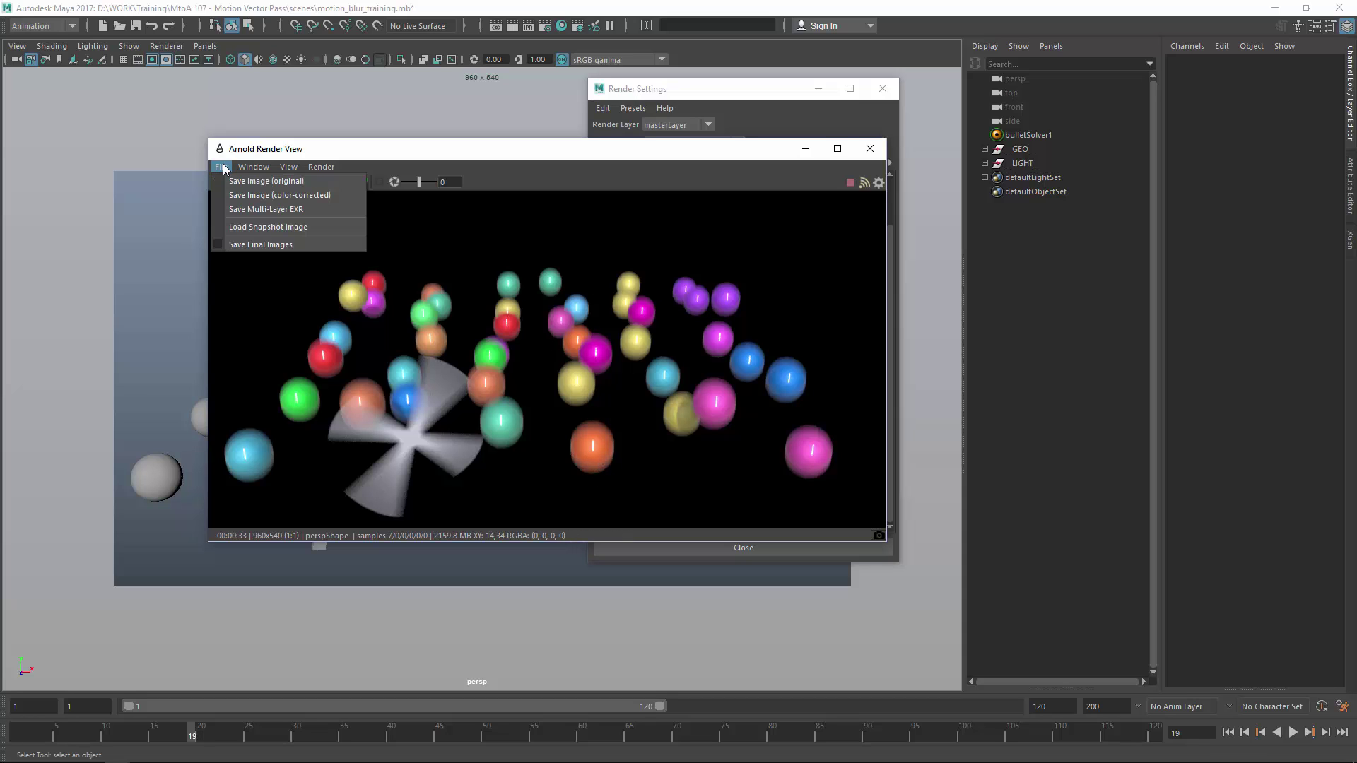
click(254, 209)
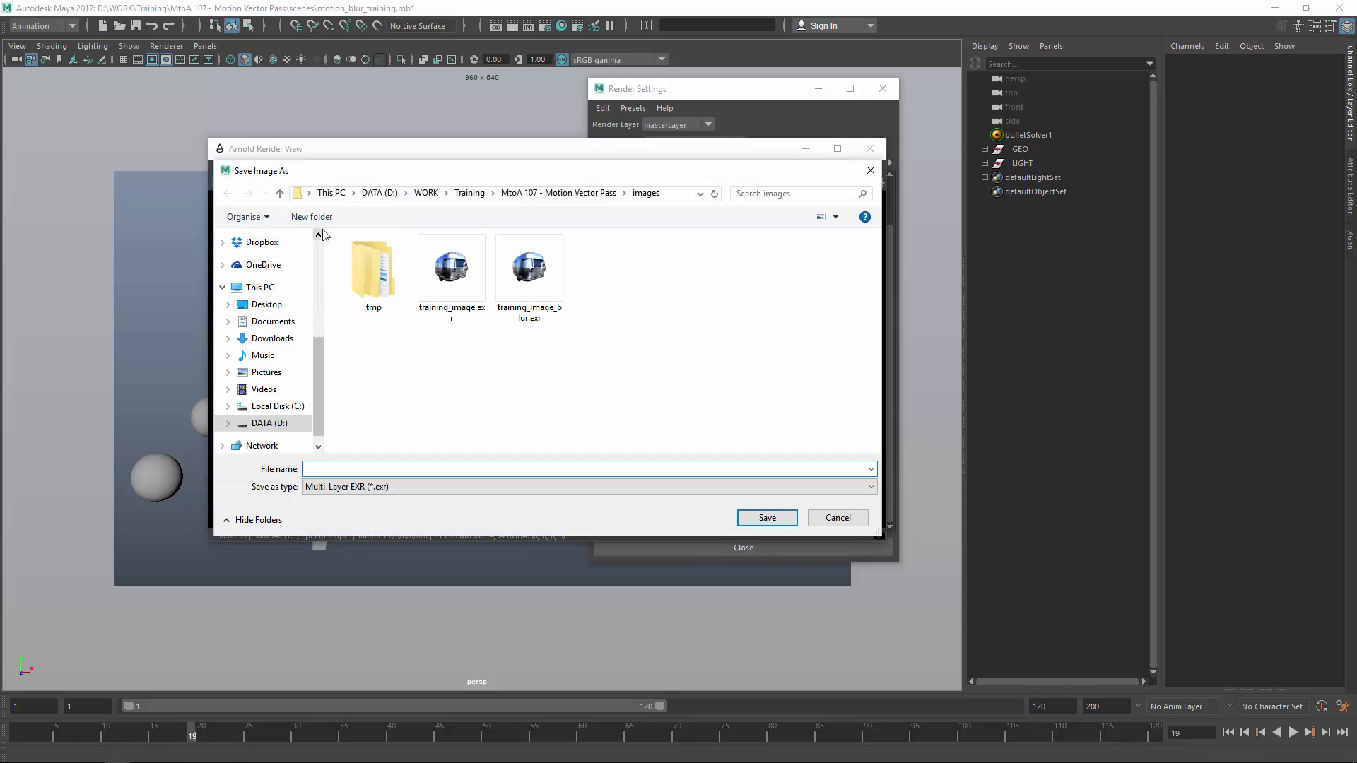
click(544, 277)
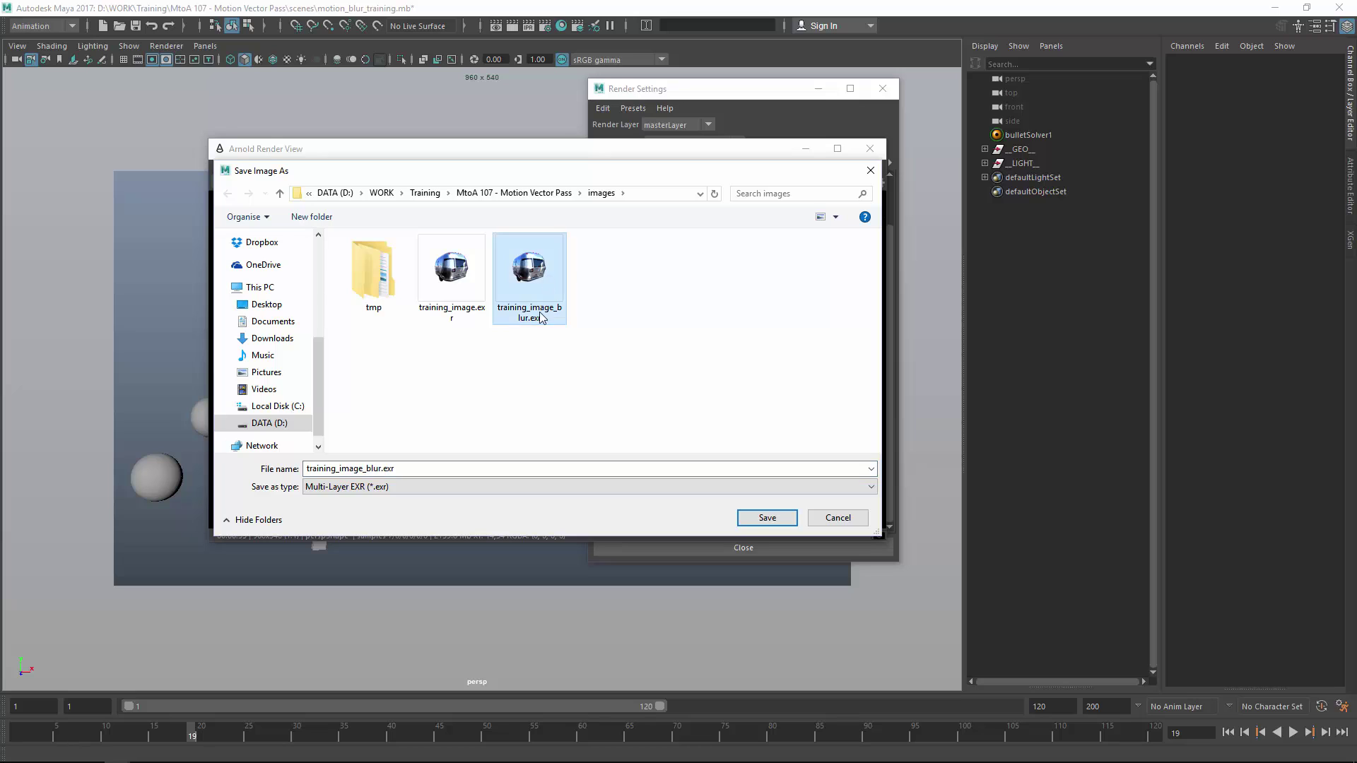
click(766, 520)
click(719, 392)
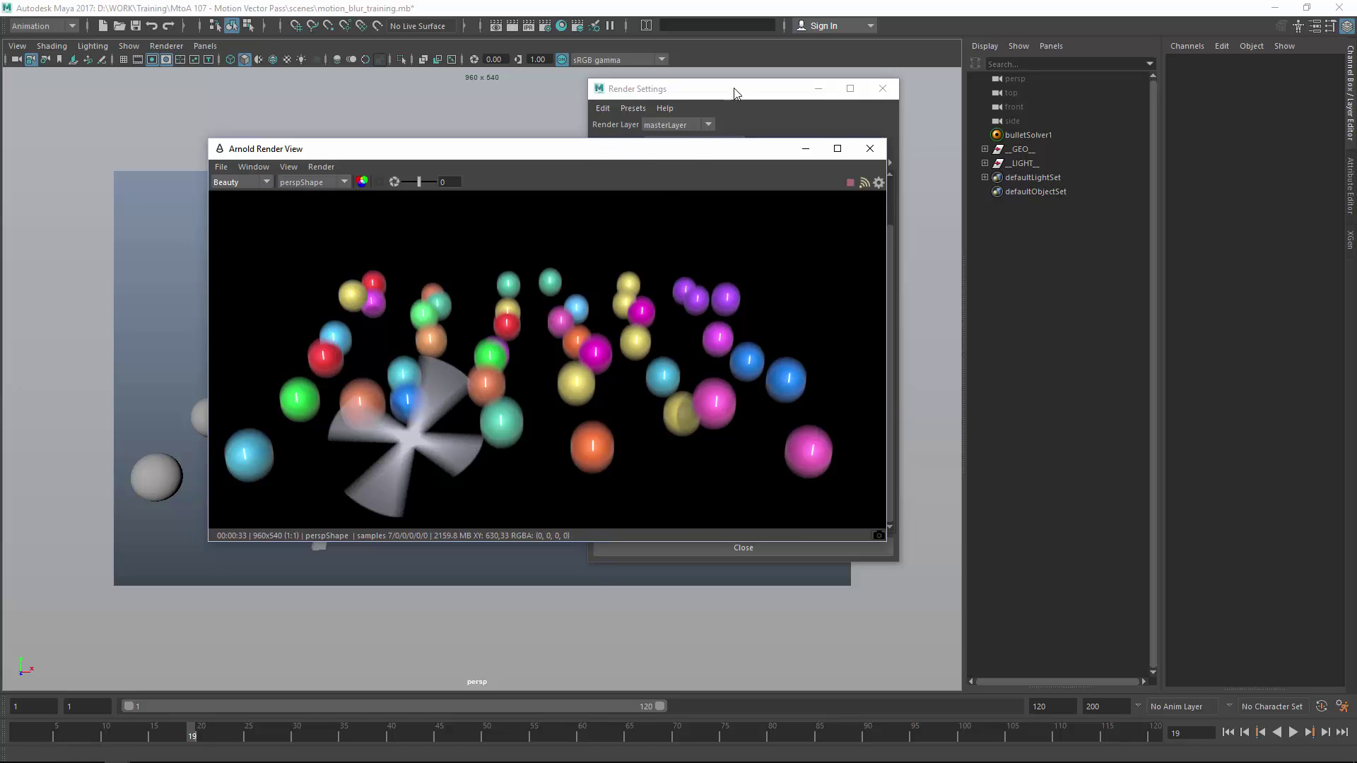
Step: Add the builtin motionvector AOV to the active AOVs in the render settings
drag(729, 90, 743, 92)
click(791, 166)
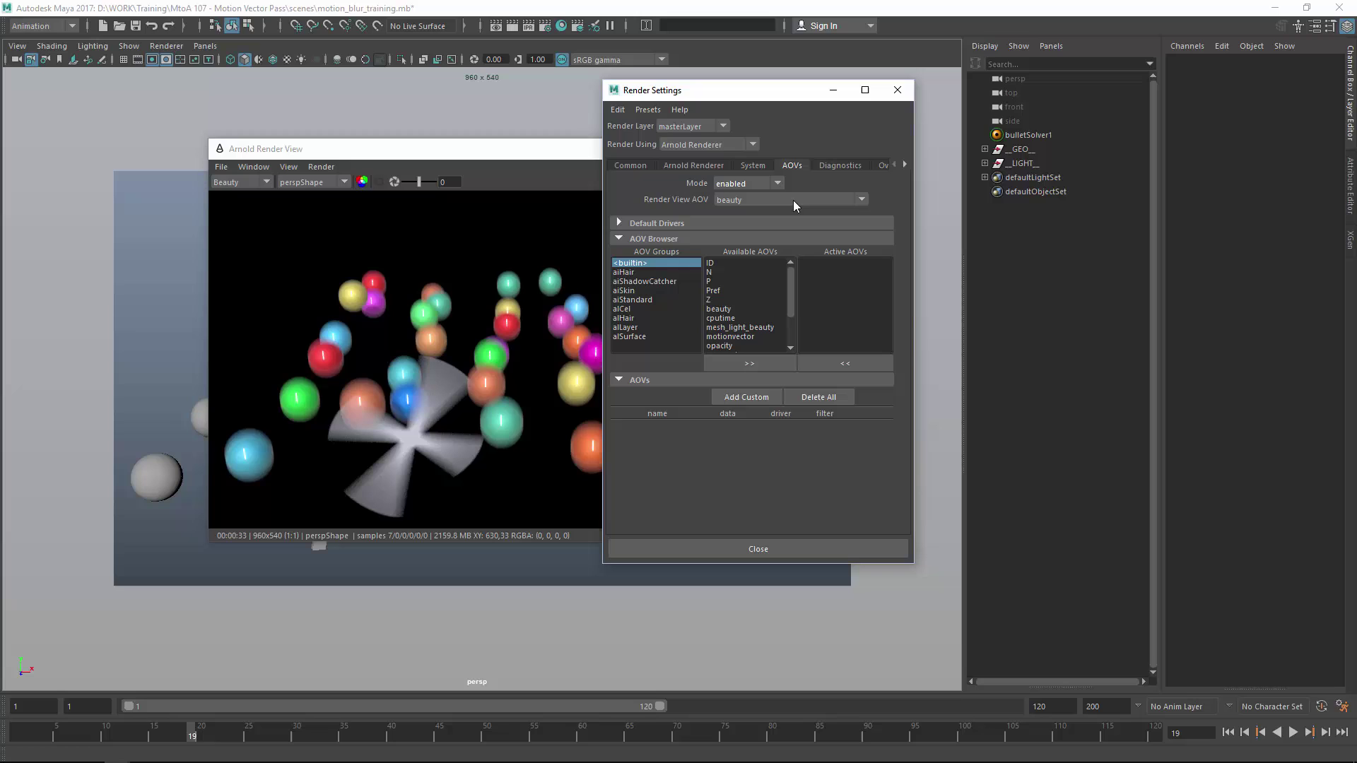
click(640, 291)
click(626, 263)
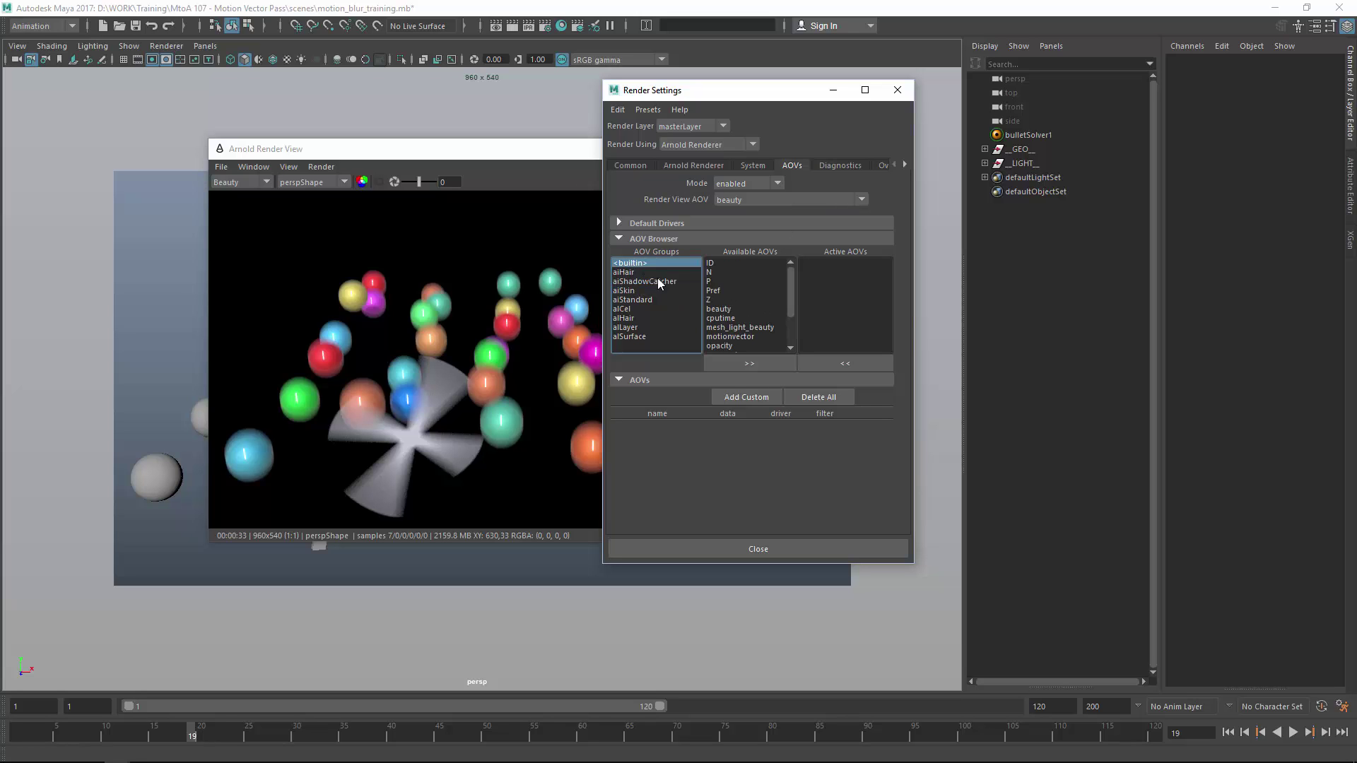
click(748, 337)
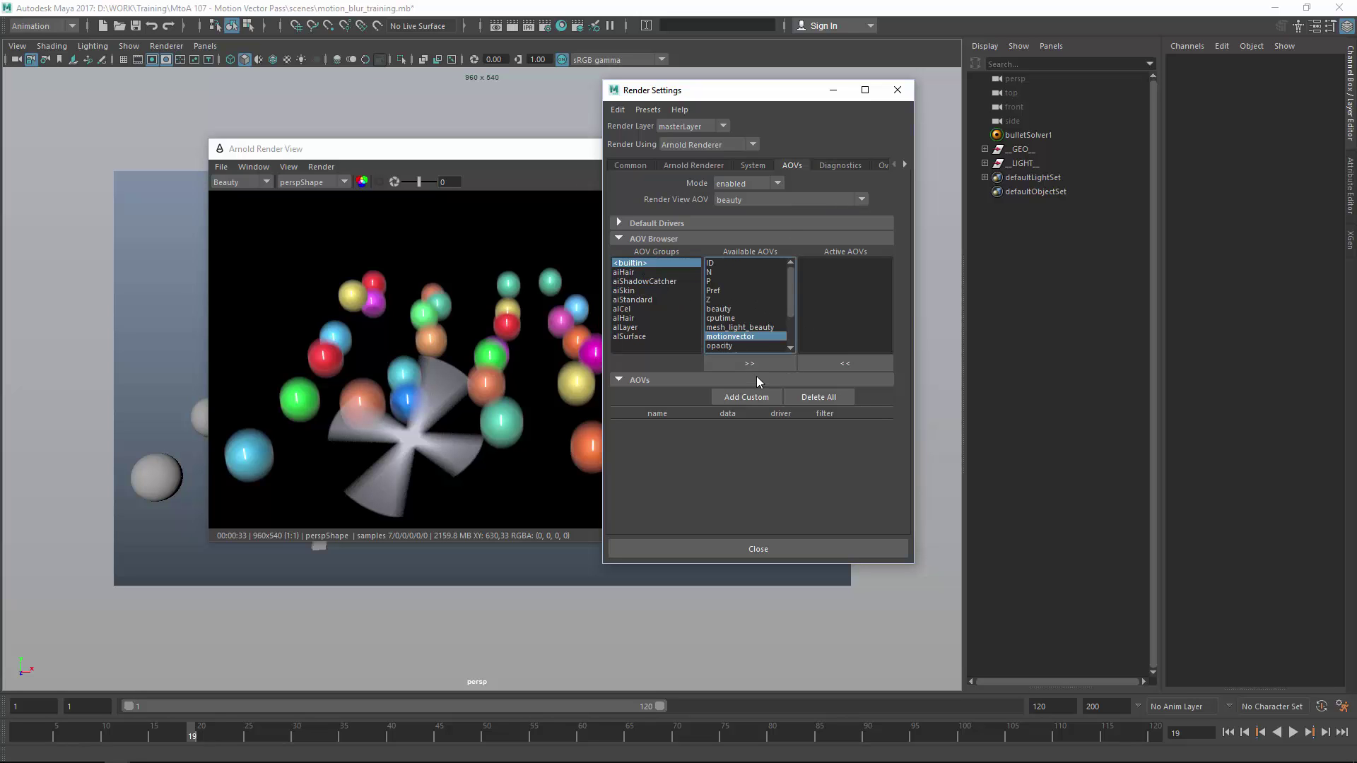
click(751, 363)
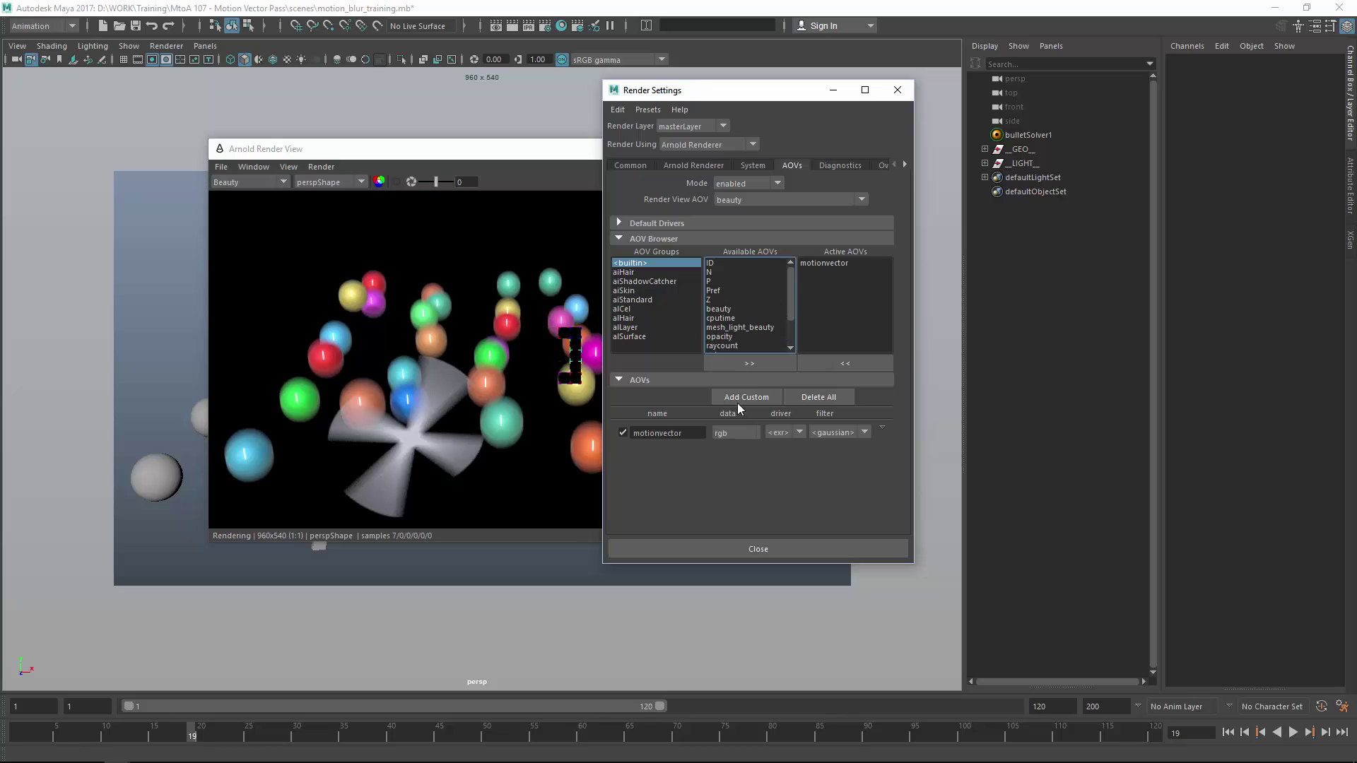
Step: Review the Arnold motion blur settings and turn on the Ignore Motion Blur feature override
click(374, 149)
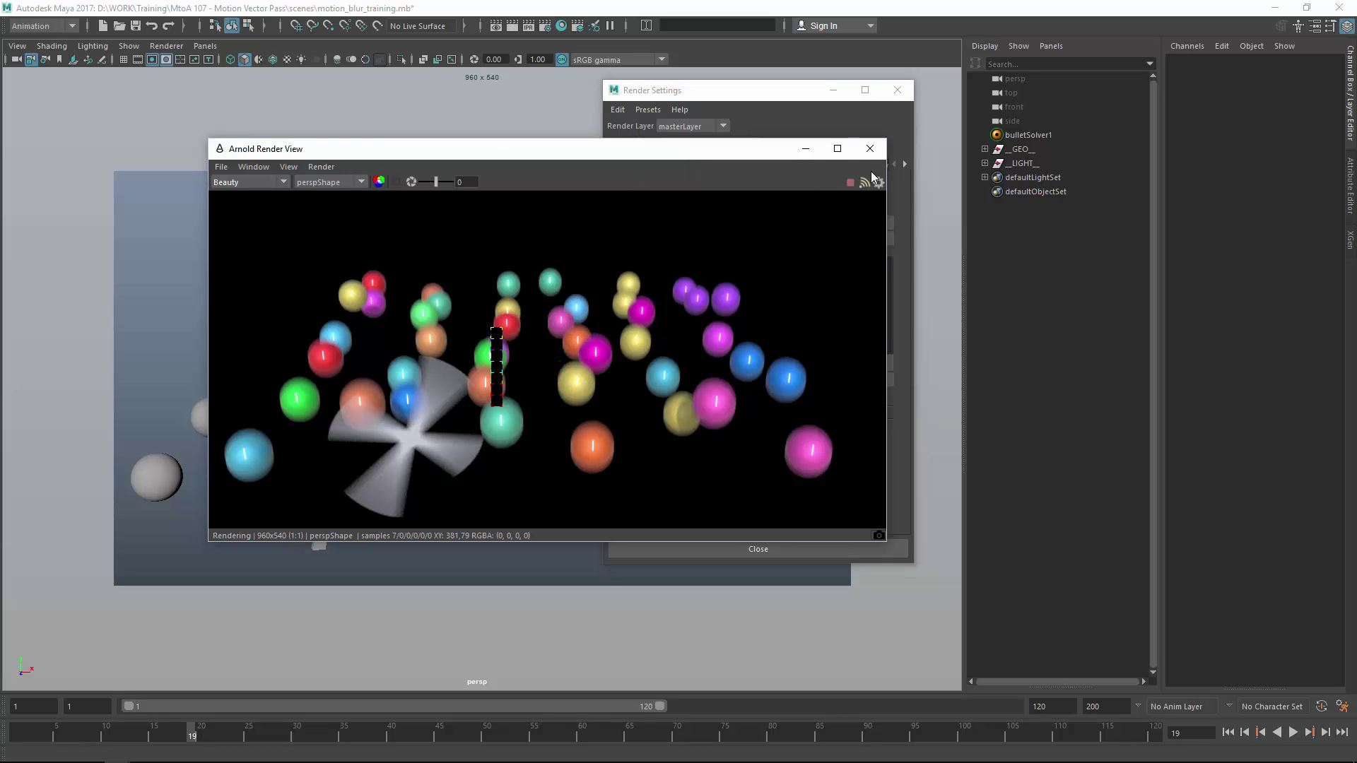
click(835, 127)
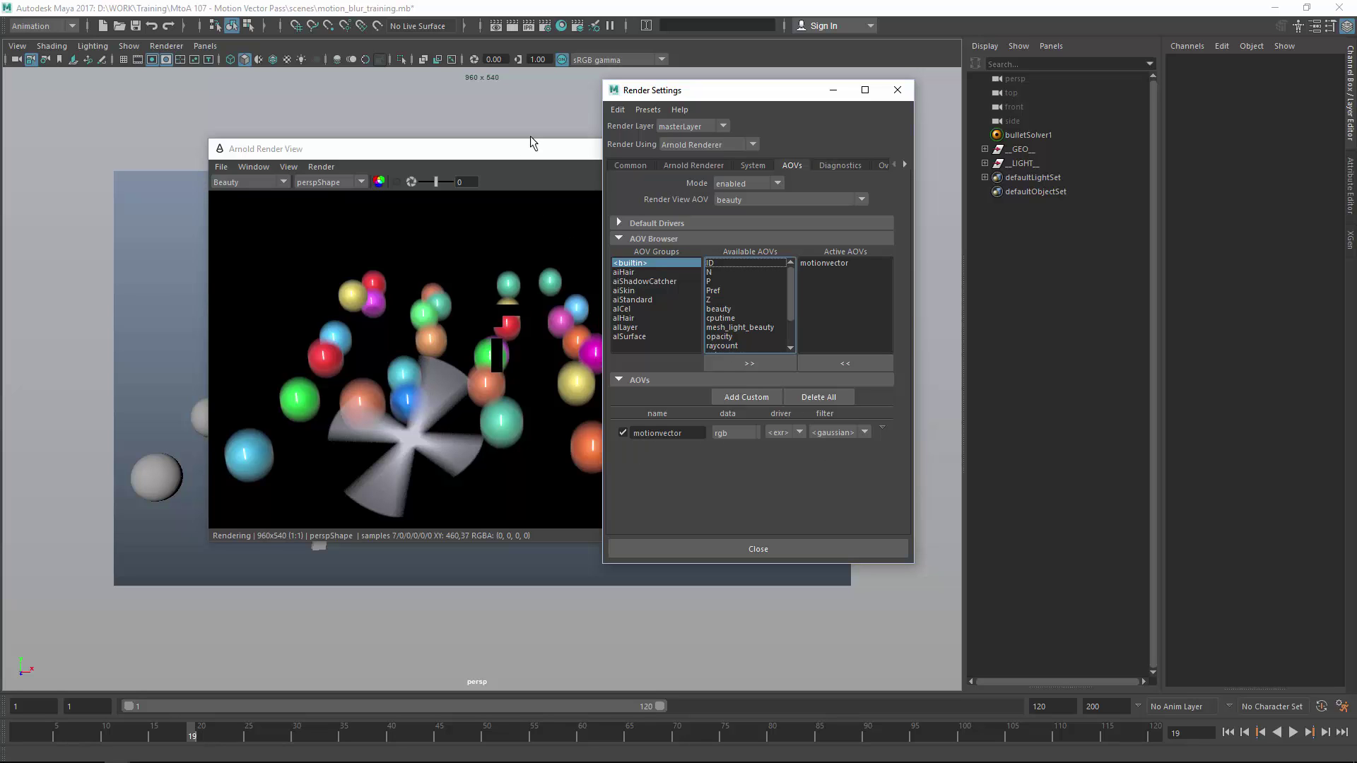
drag(516, 150, 477, 141)
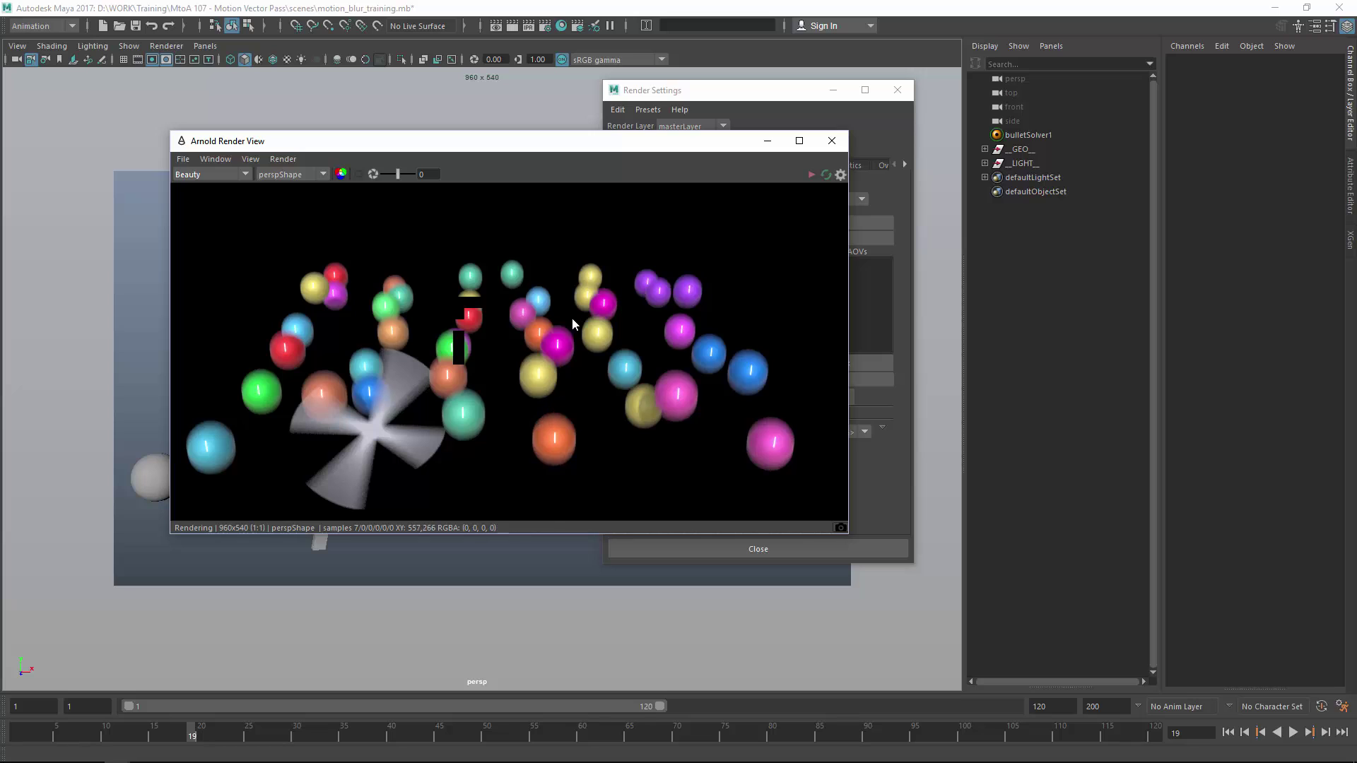
click(735, 103)
click(697, 166)
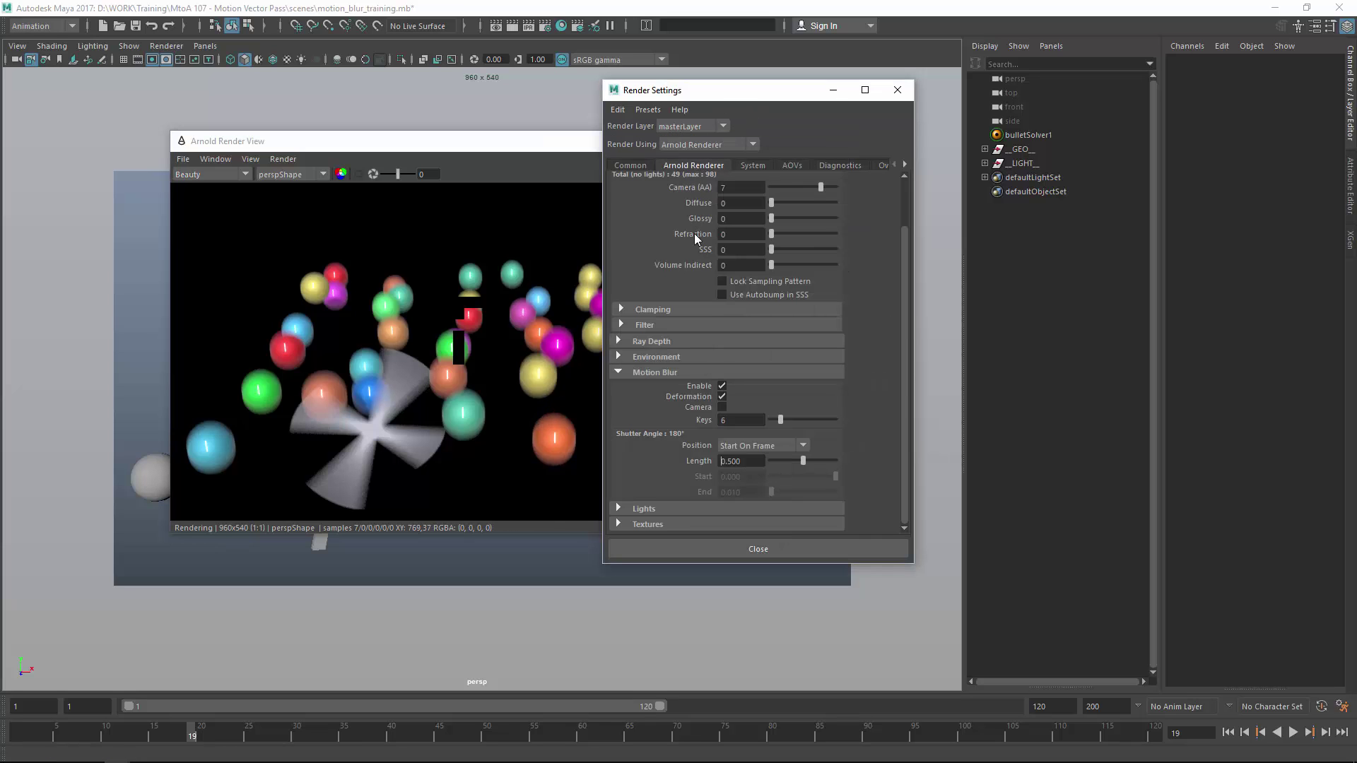
key(Tab)
click(880, 167)
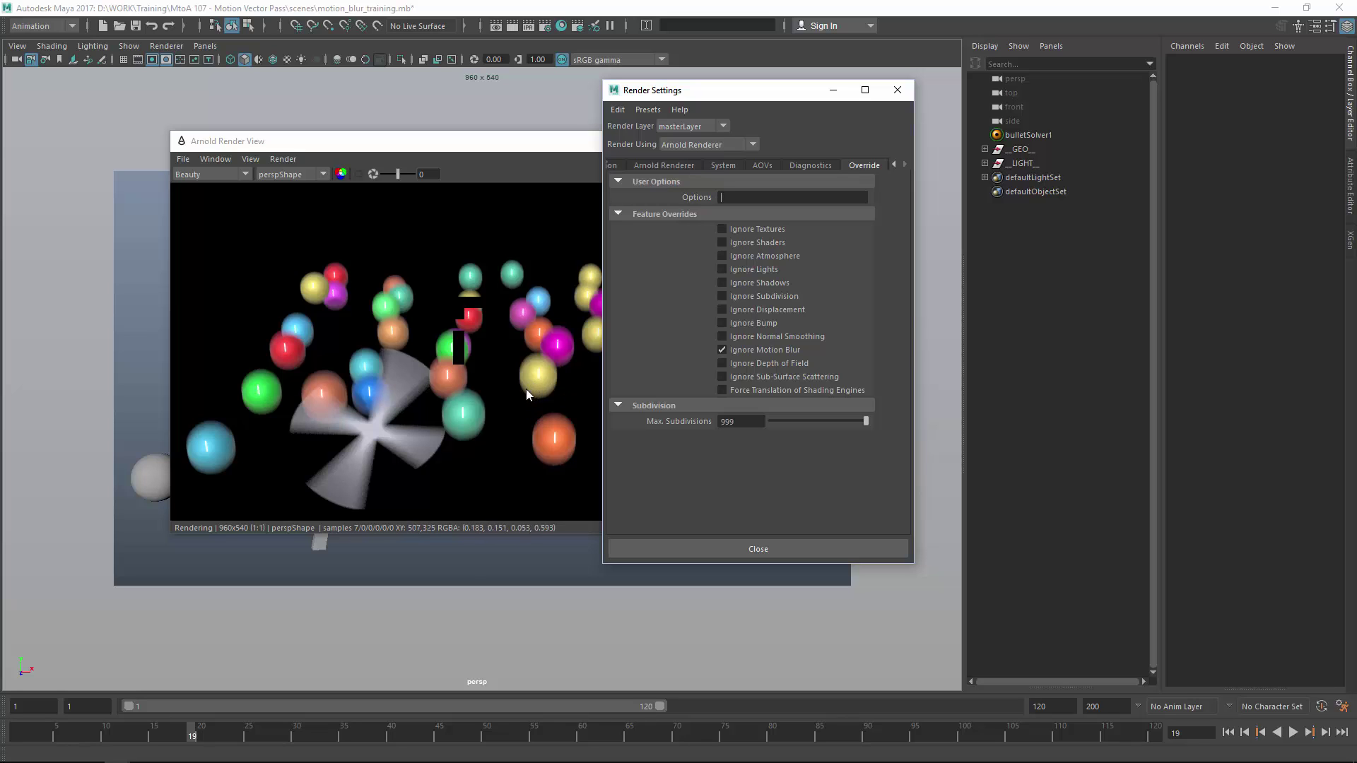
Step: Update the full scene in the Arnold Render View and display the motionvector AOV
click(283, 159)
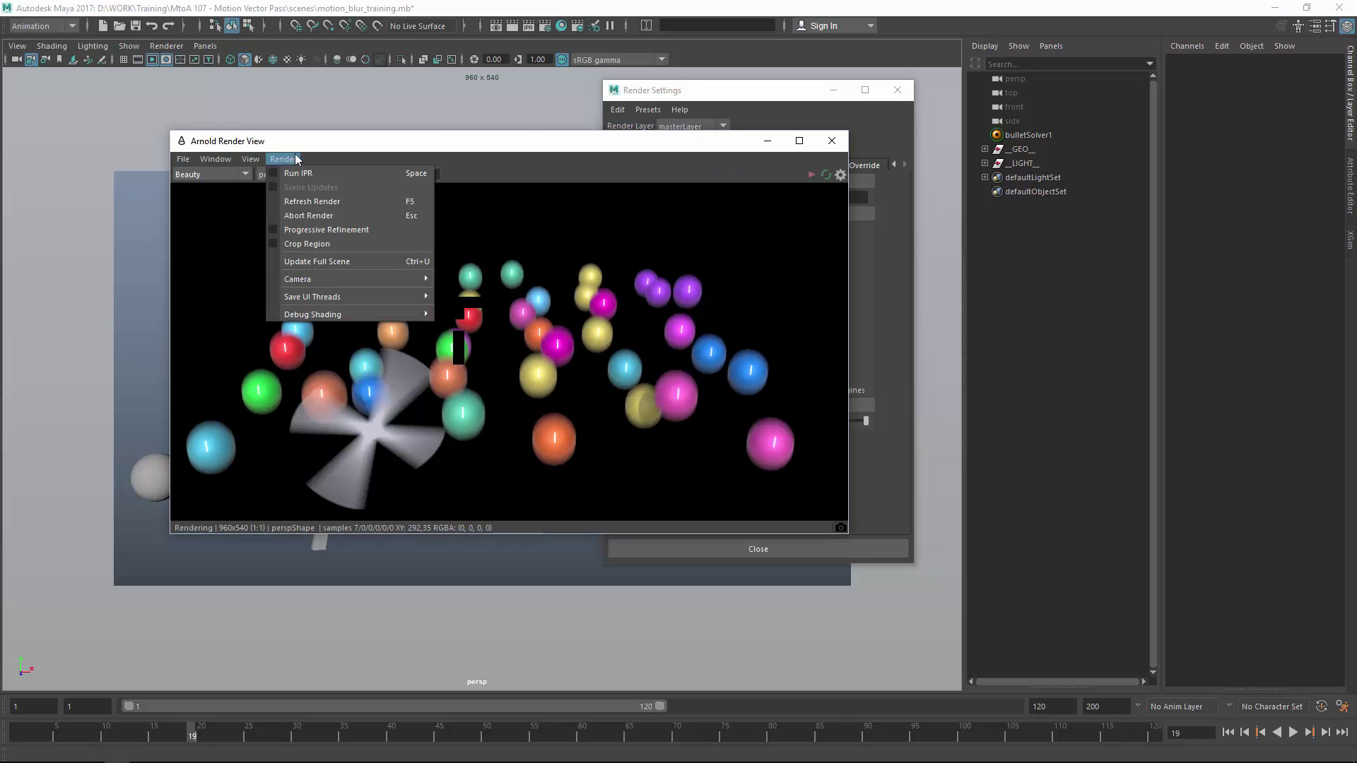
click(354, 274)
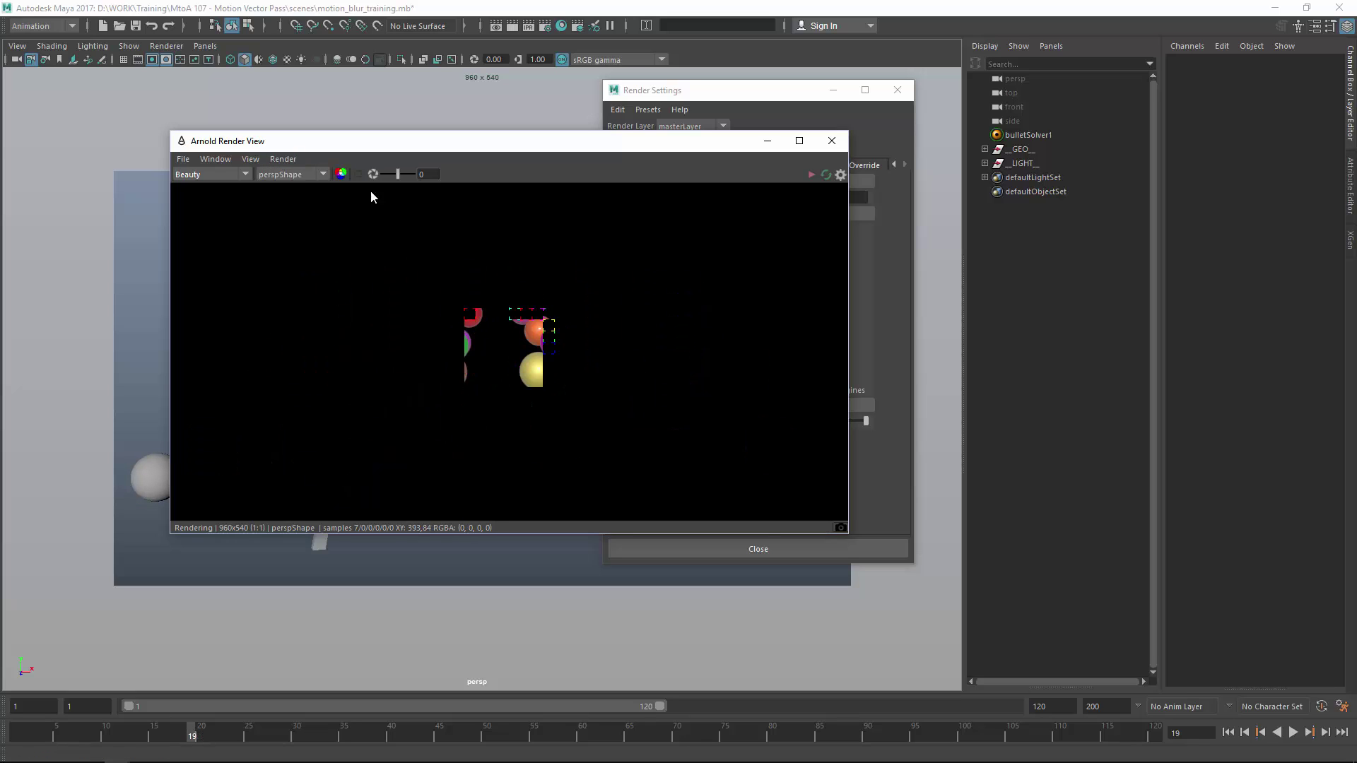
click(224, 174)
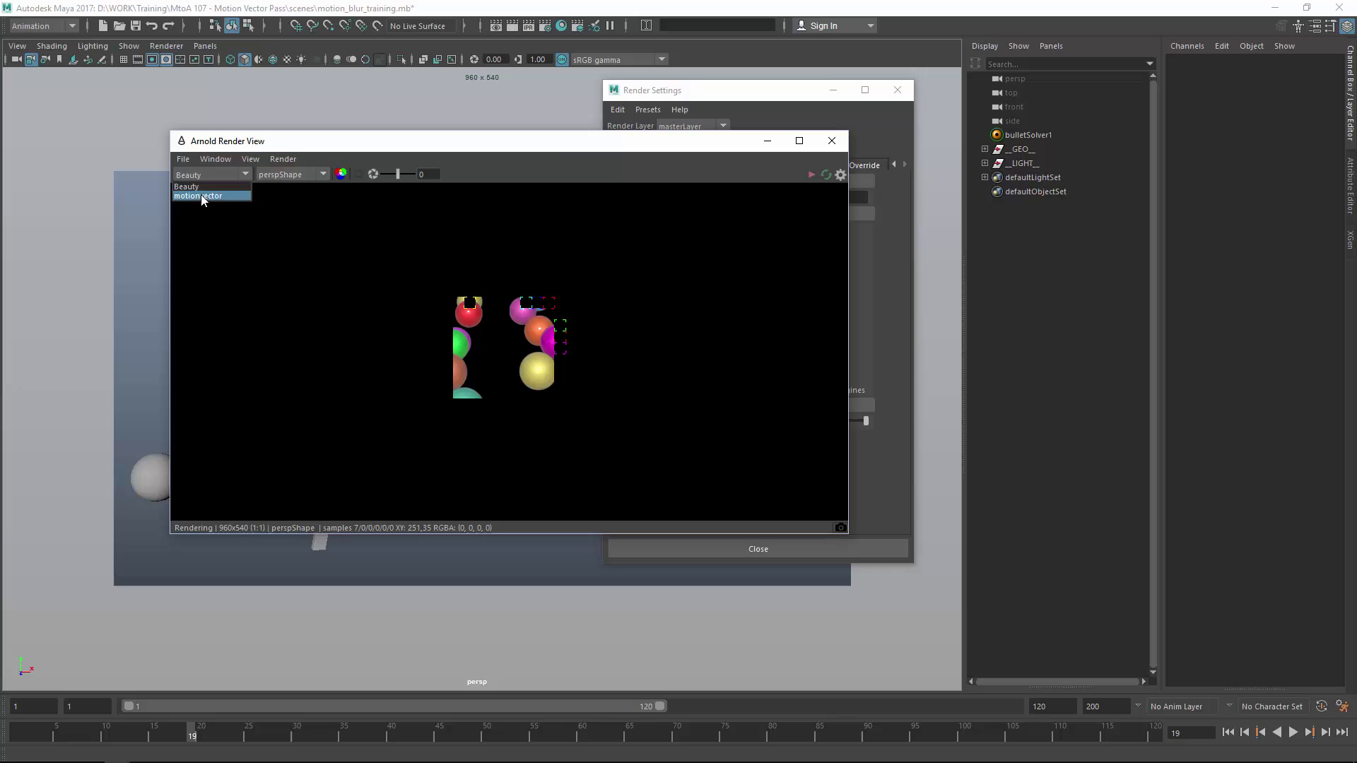
click(209, 195)
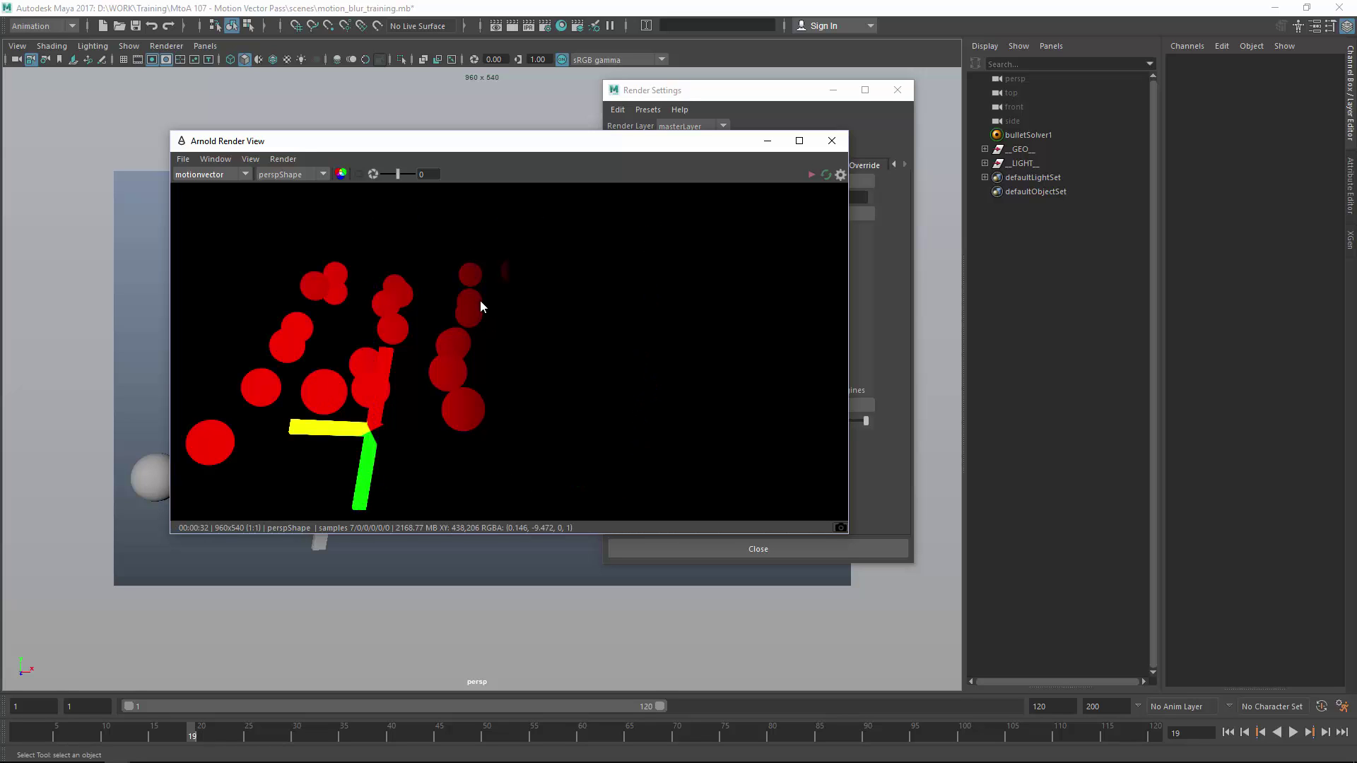
Step: Save the render as a multi-layer EXR, overwriting training_image.exr in the images folder, and close the render view
click(183, 159)
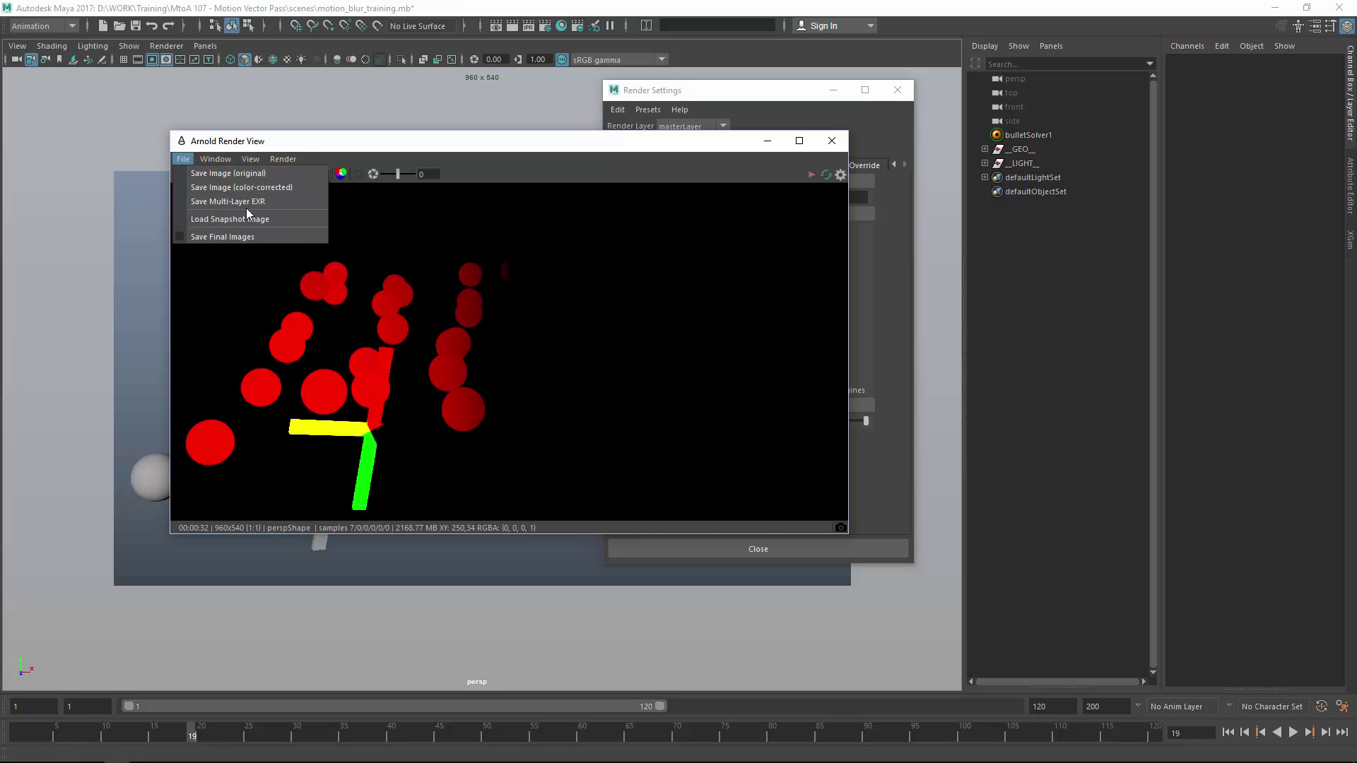
click(240, 201)
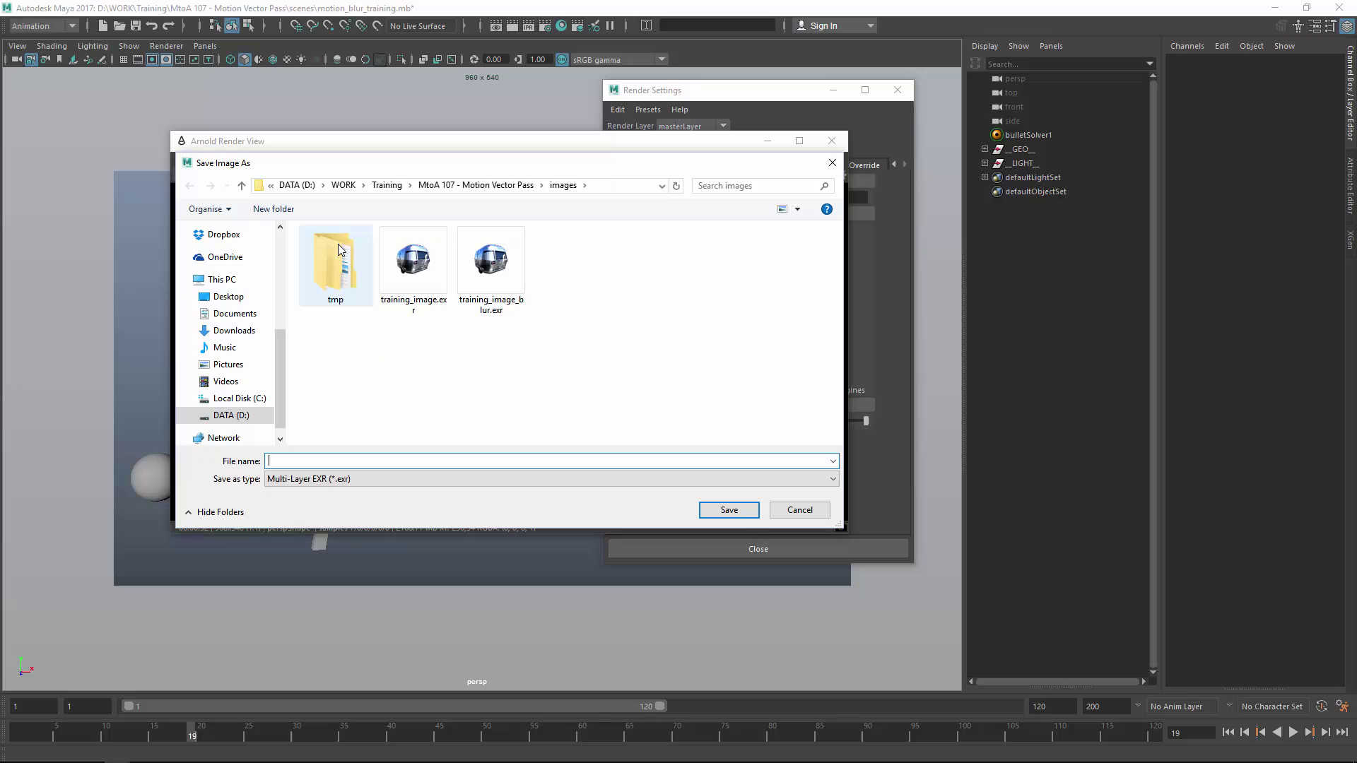
click(416, 263)
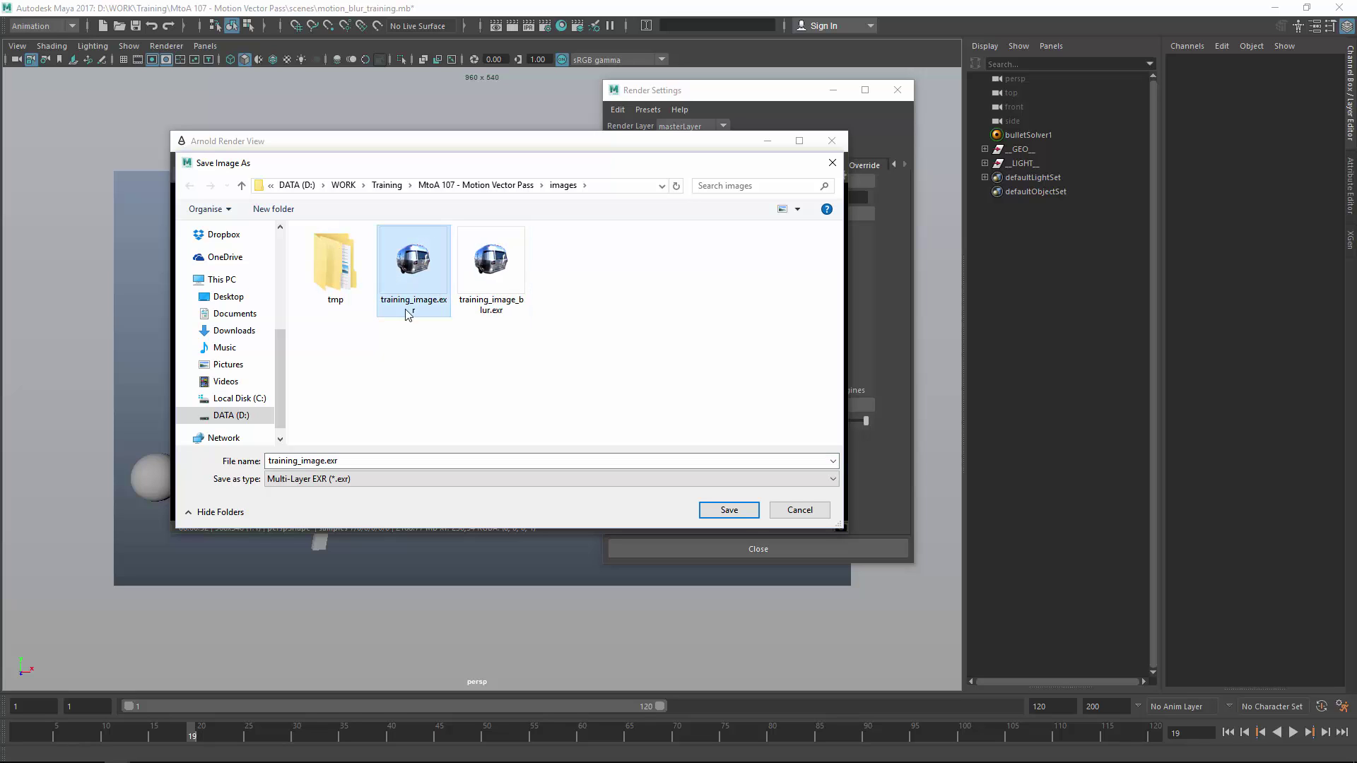
click(729, 510)
click(741, 390)
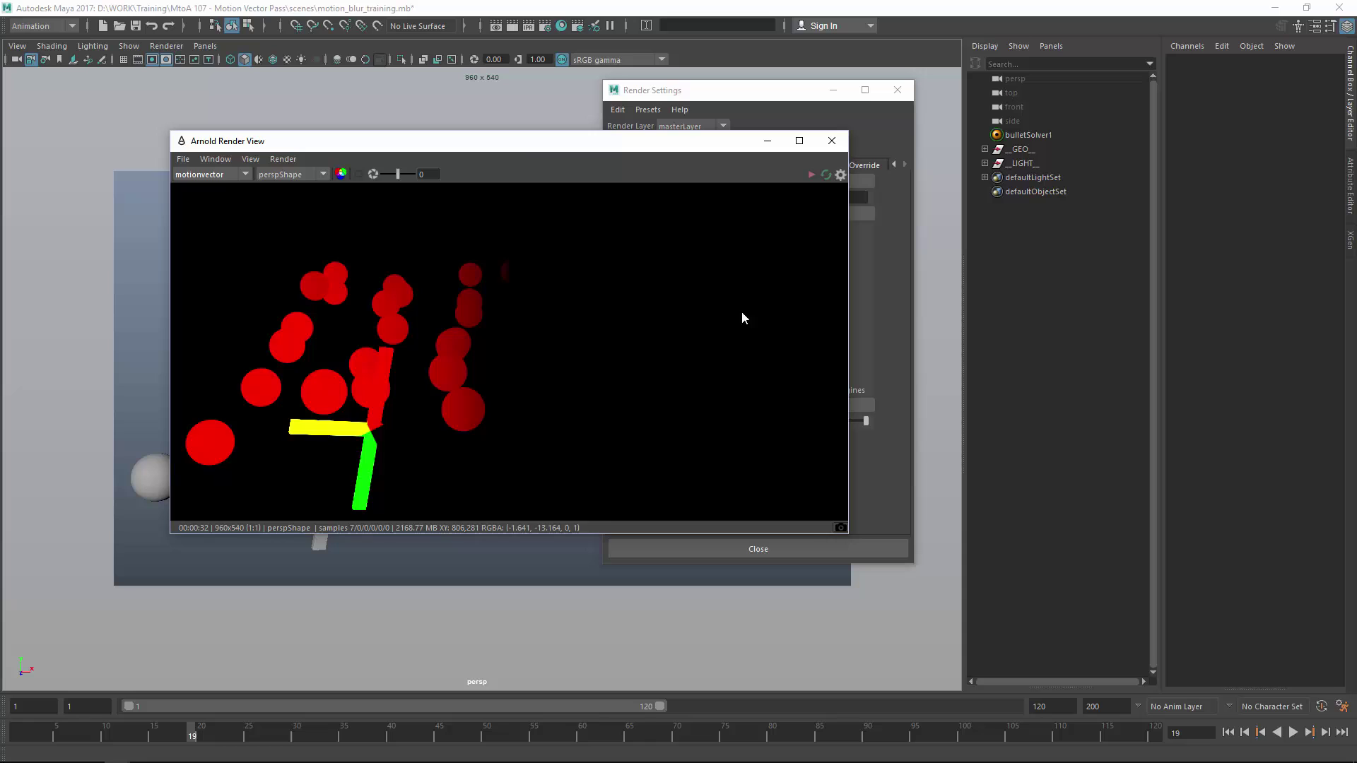
click(832, 141)
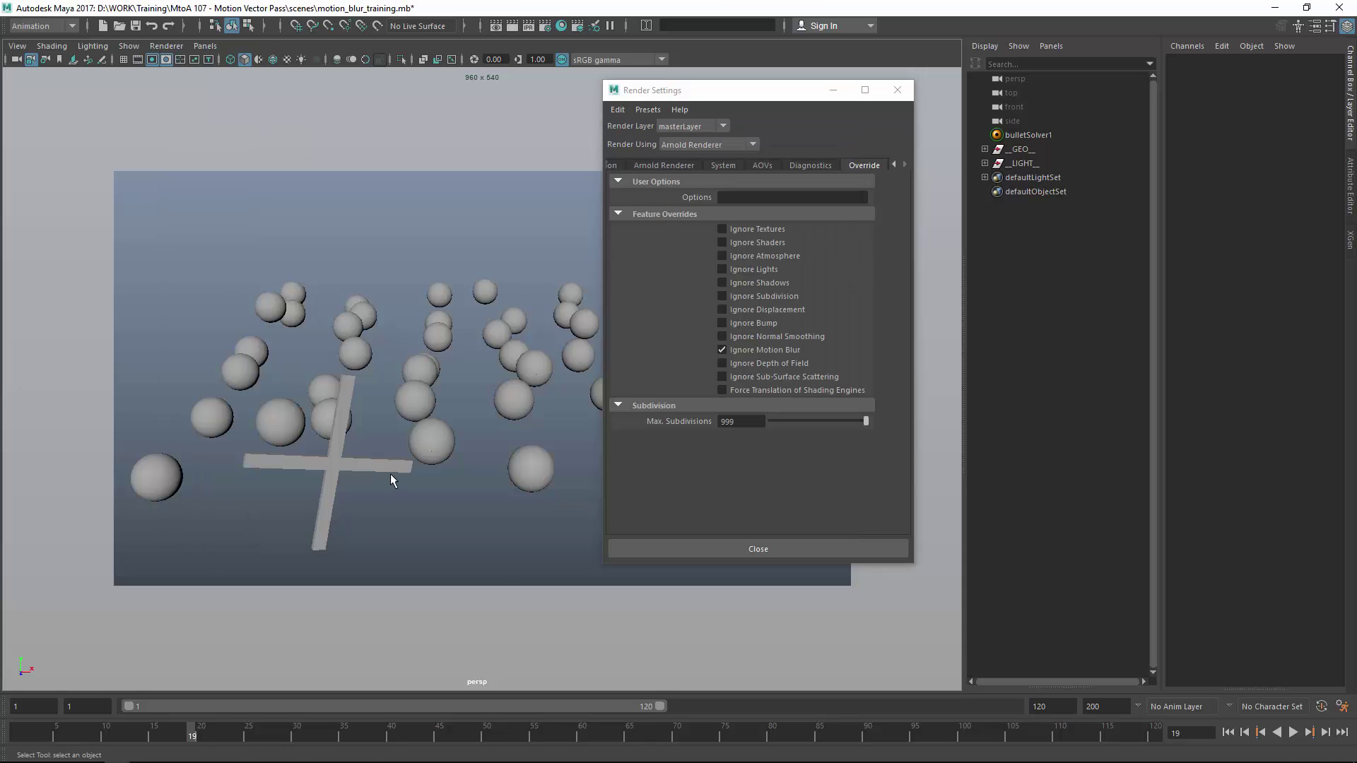
Step: Switch to NukeX and load training_image.exr and training_image_blur.exr as two Read nodes in the node graph
mouse_move(325, 751)
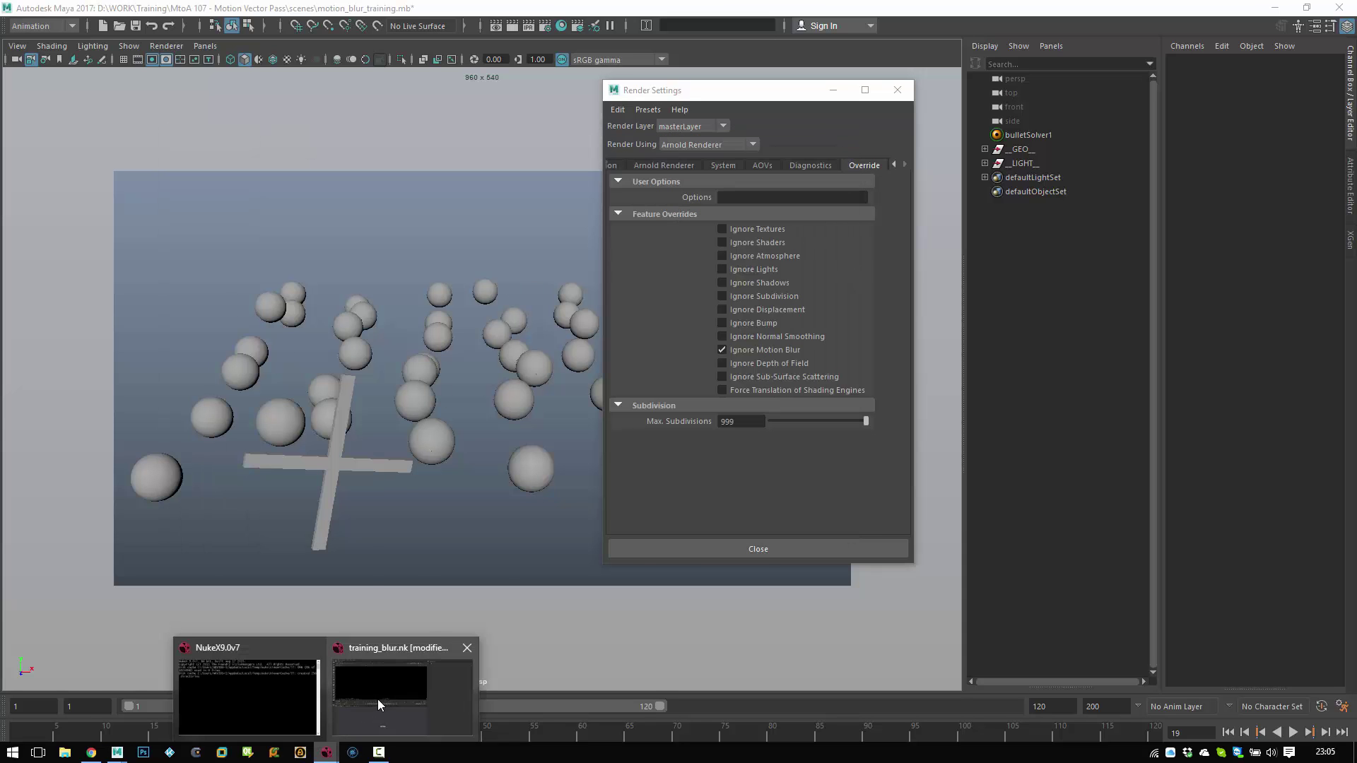
click(377, 698)
key(r)
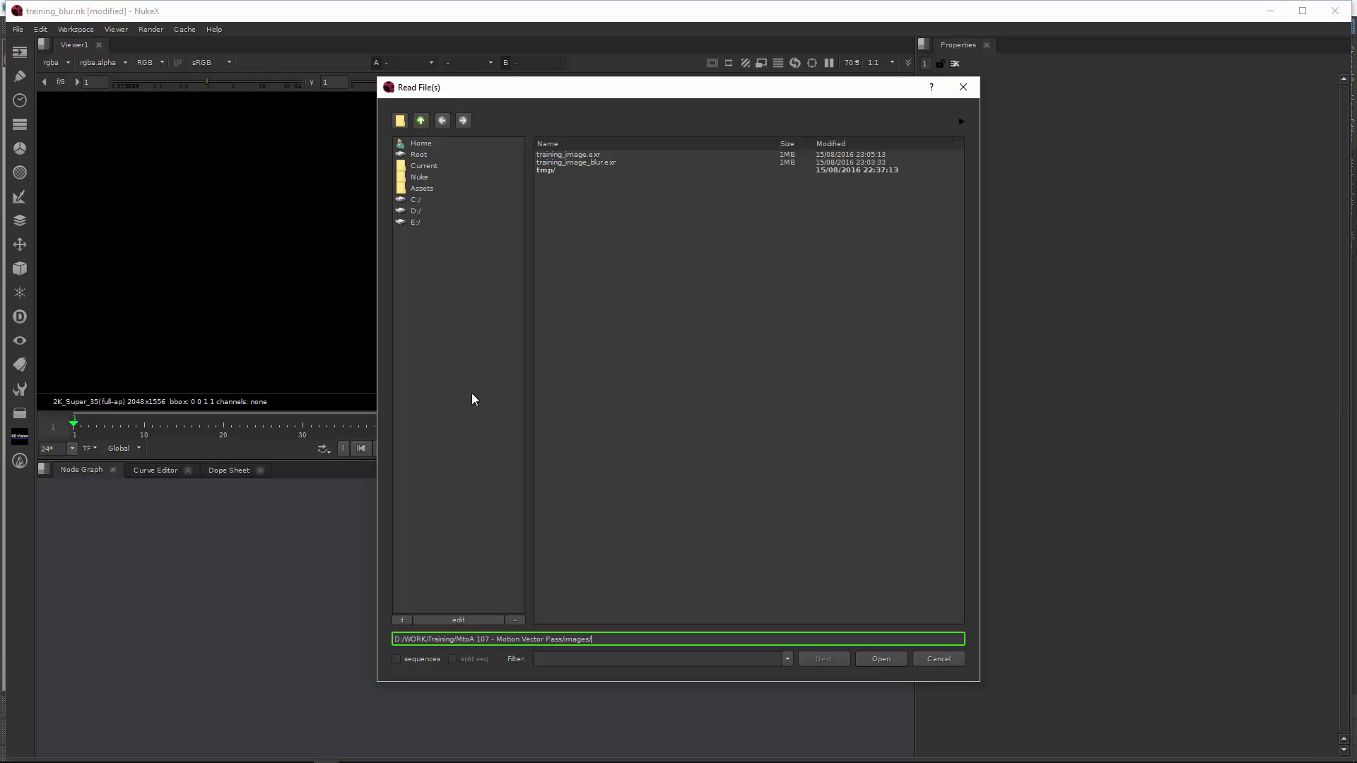
click(609, 162)
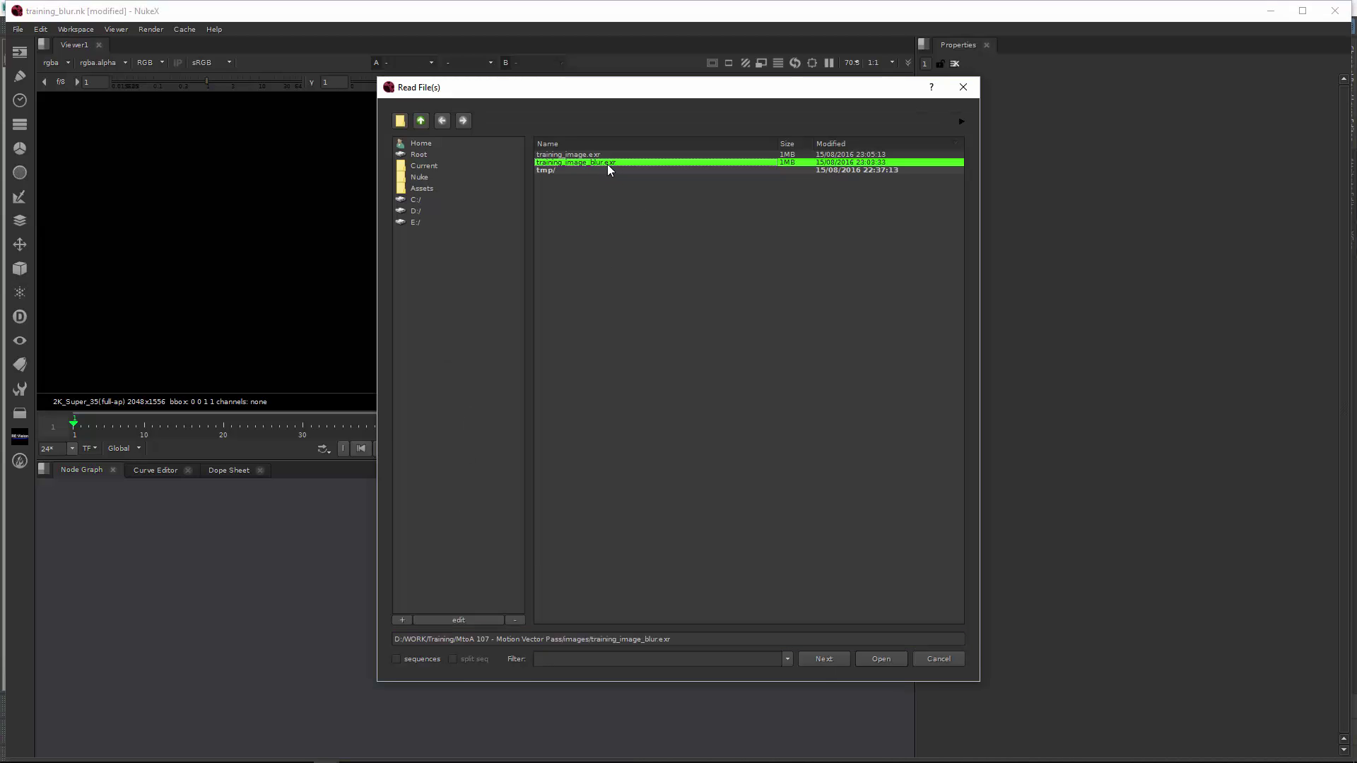
click(593, 147)
click(588, 162)
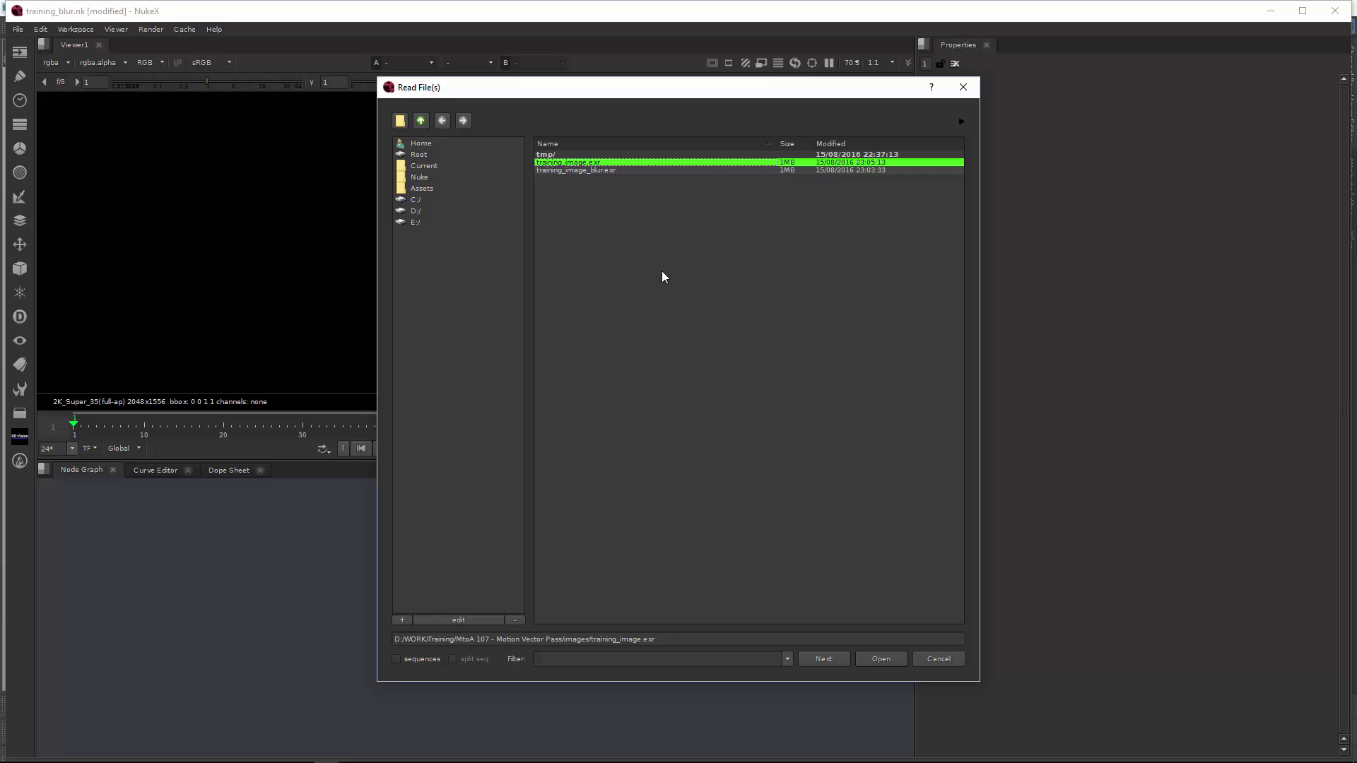
click(879, 658)
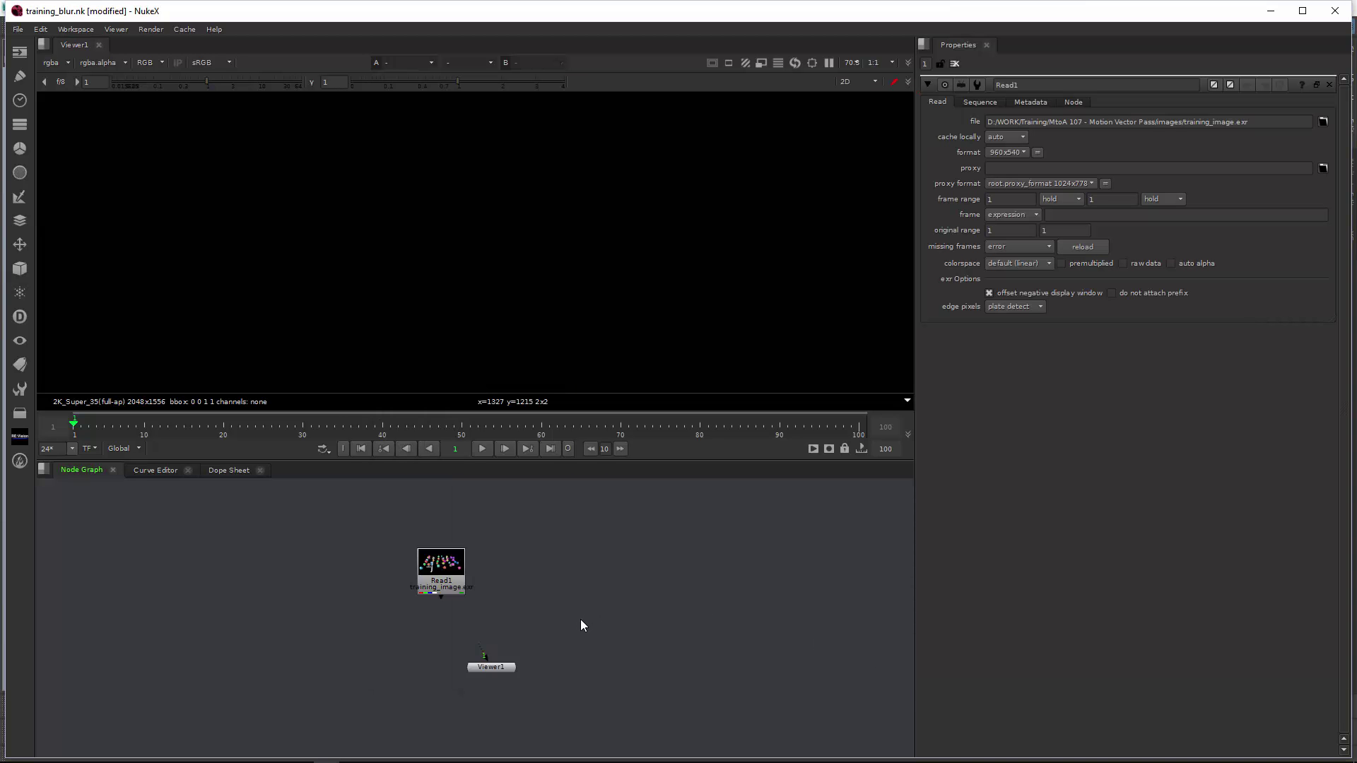
key(r)
double_click(615, 170)
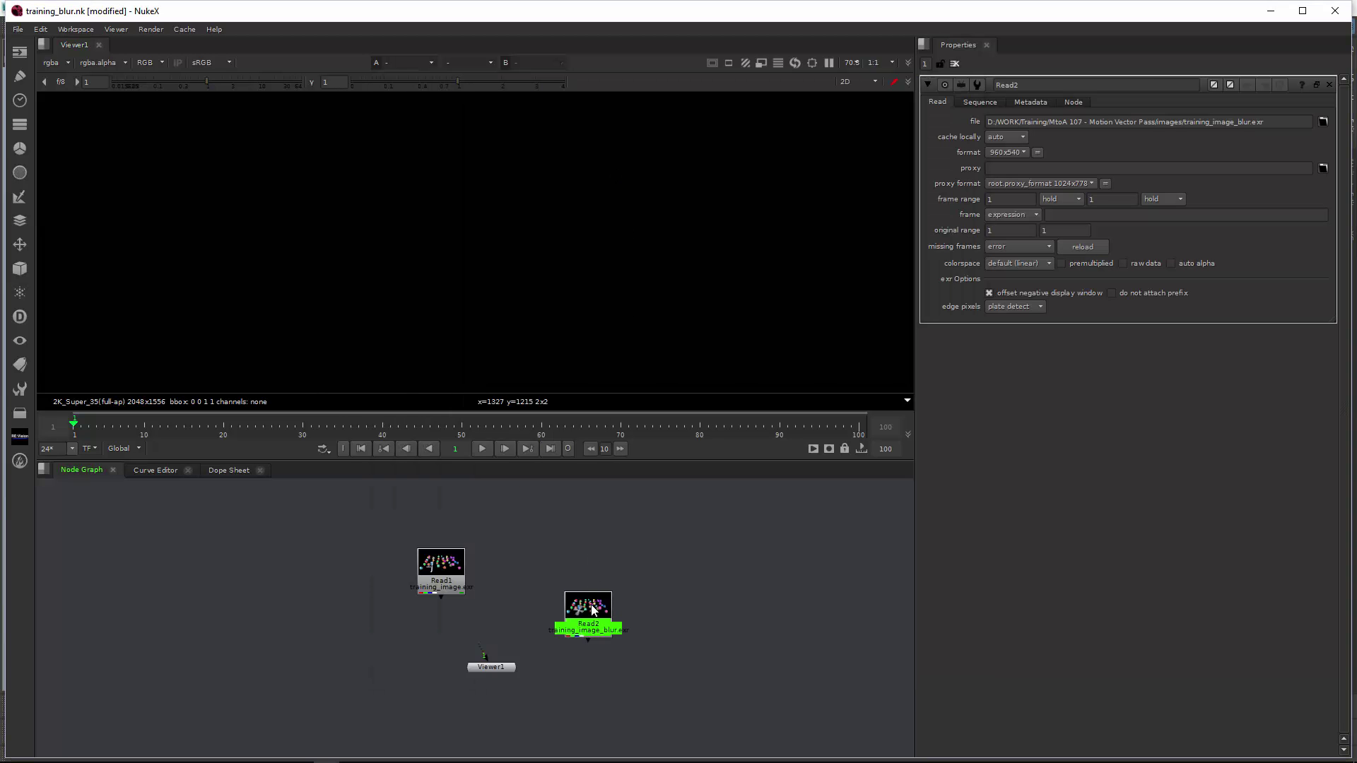
Step: Place the training_image_blur.exr Read node beside the other Read node and display it in the viewer
drag(591, 608, 338, 568)
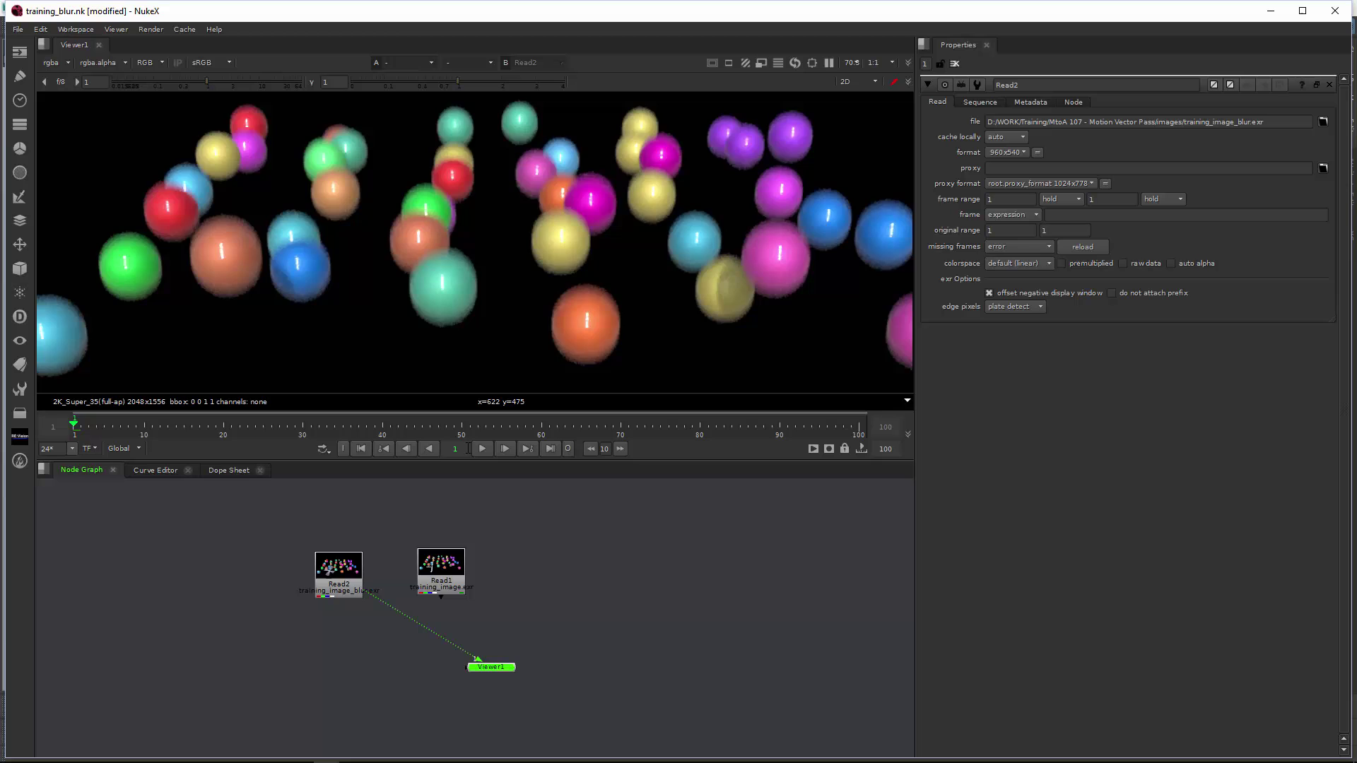
scroll(536, 256, down, 3)
key(f)
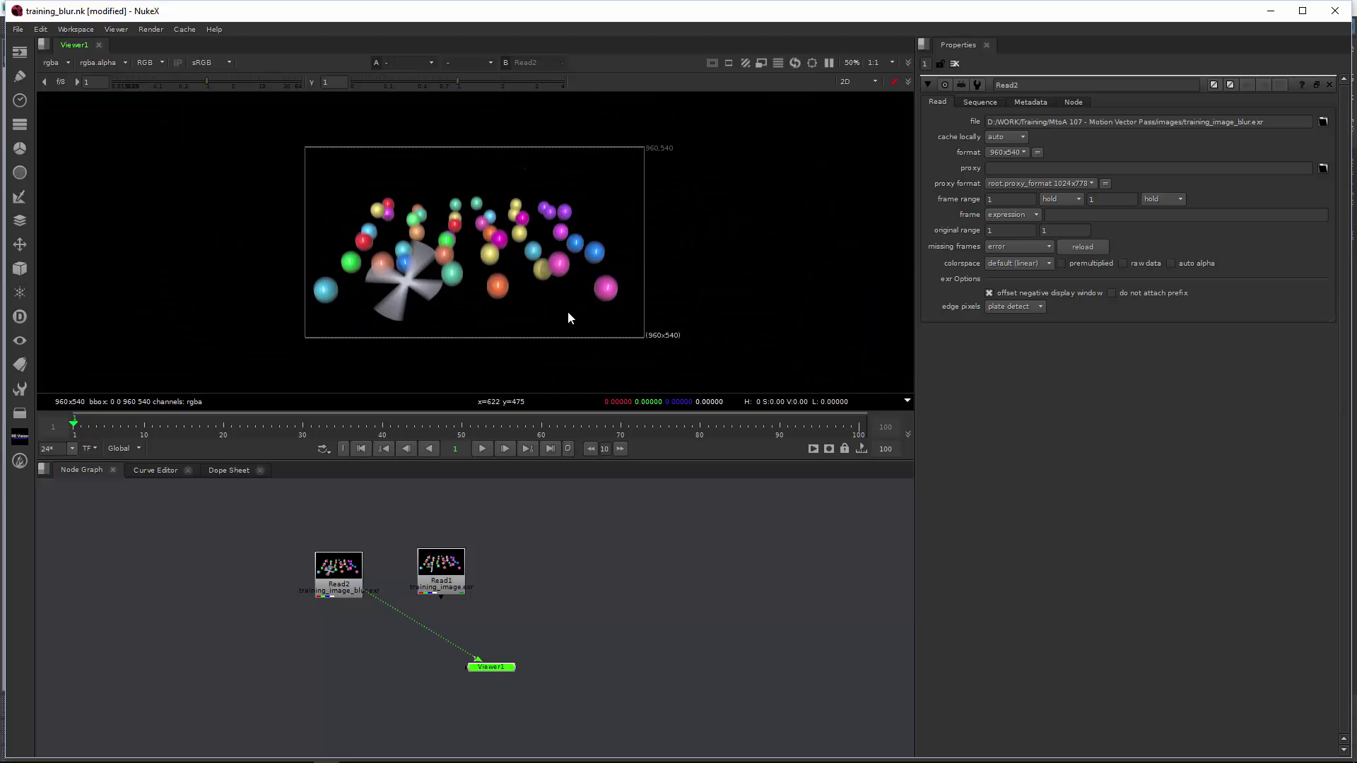
scroll(454, 274, up, 1)
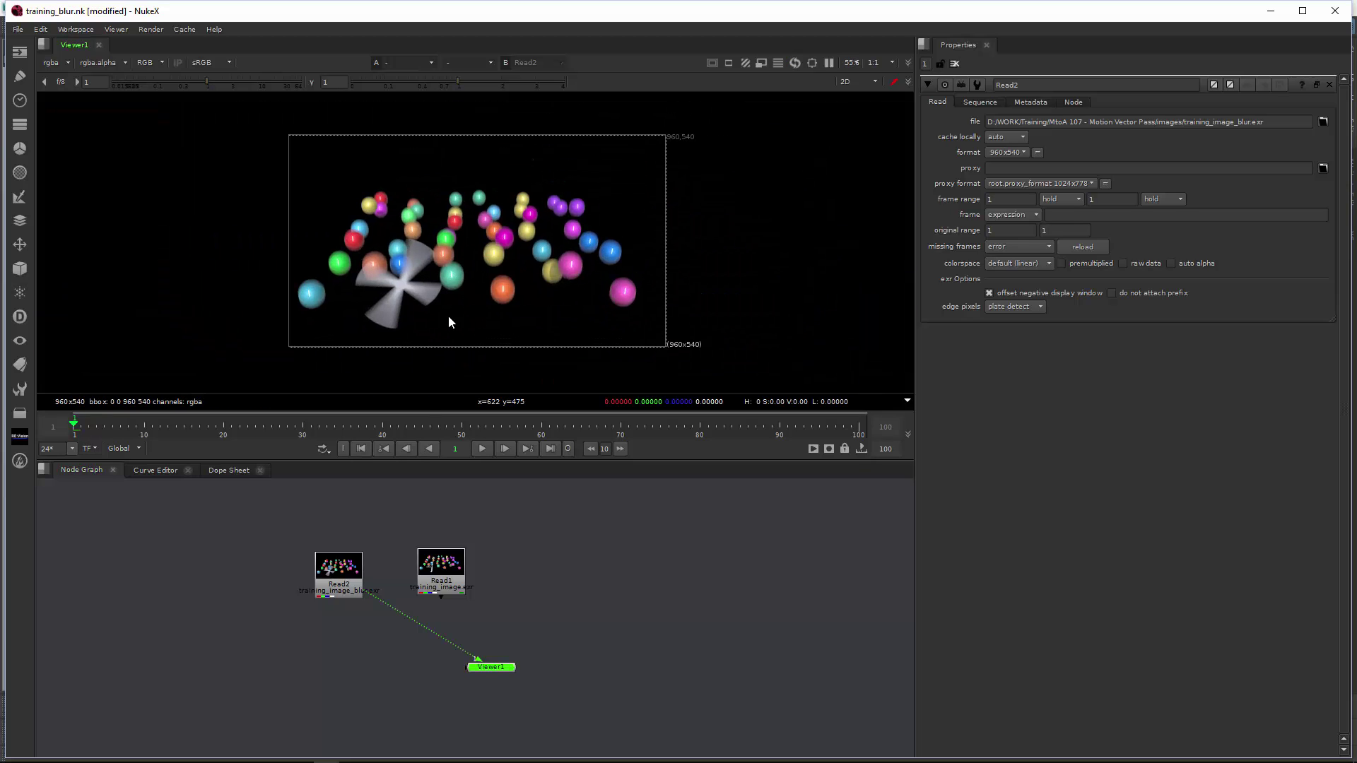
scroll(368, 593, up, 4)
Step: Display the training_image.exr Read node in the viewer and reload its file
drag(464, 537, 470, 550)
key(1)
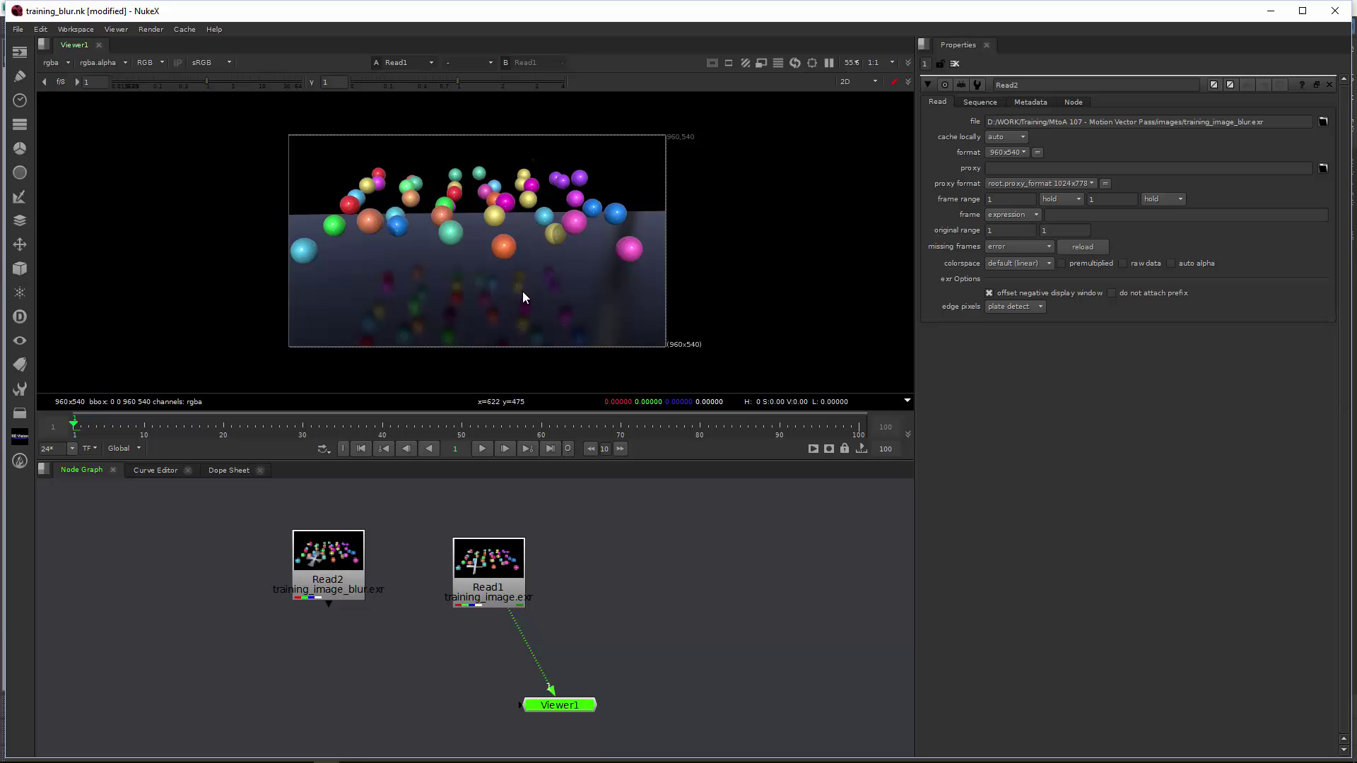
double_click(503, 585)
click(1081, 247)
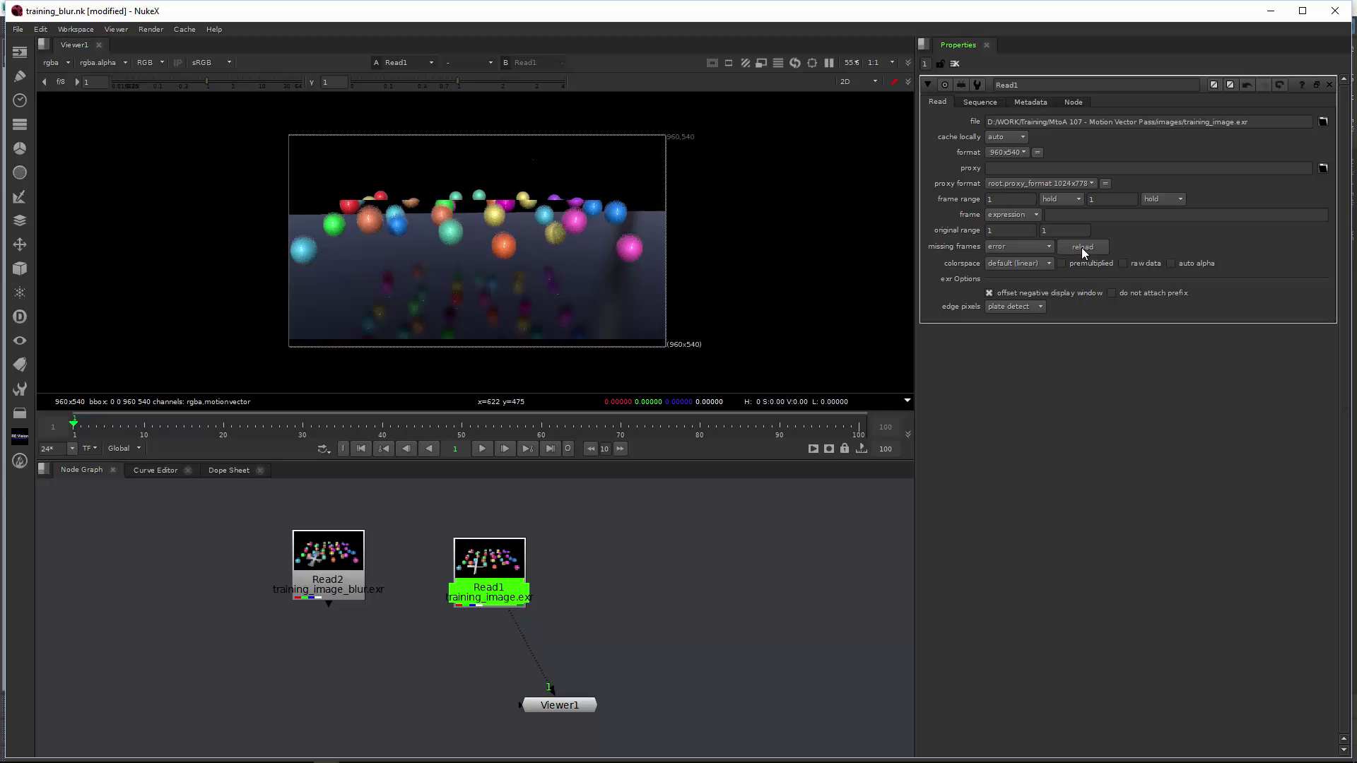
Step: Check both Read nodes in the viewer and clear all caches to refresh the reloaded training_image.exr
scroll(612, 253, up, 5)
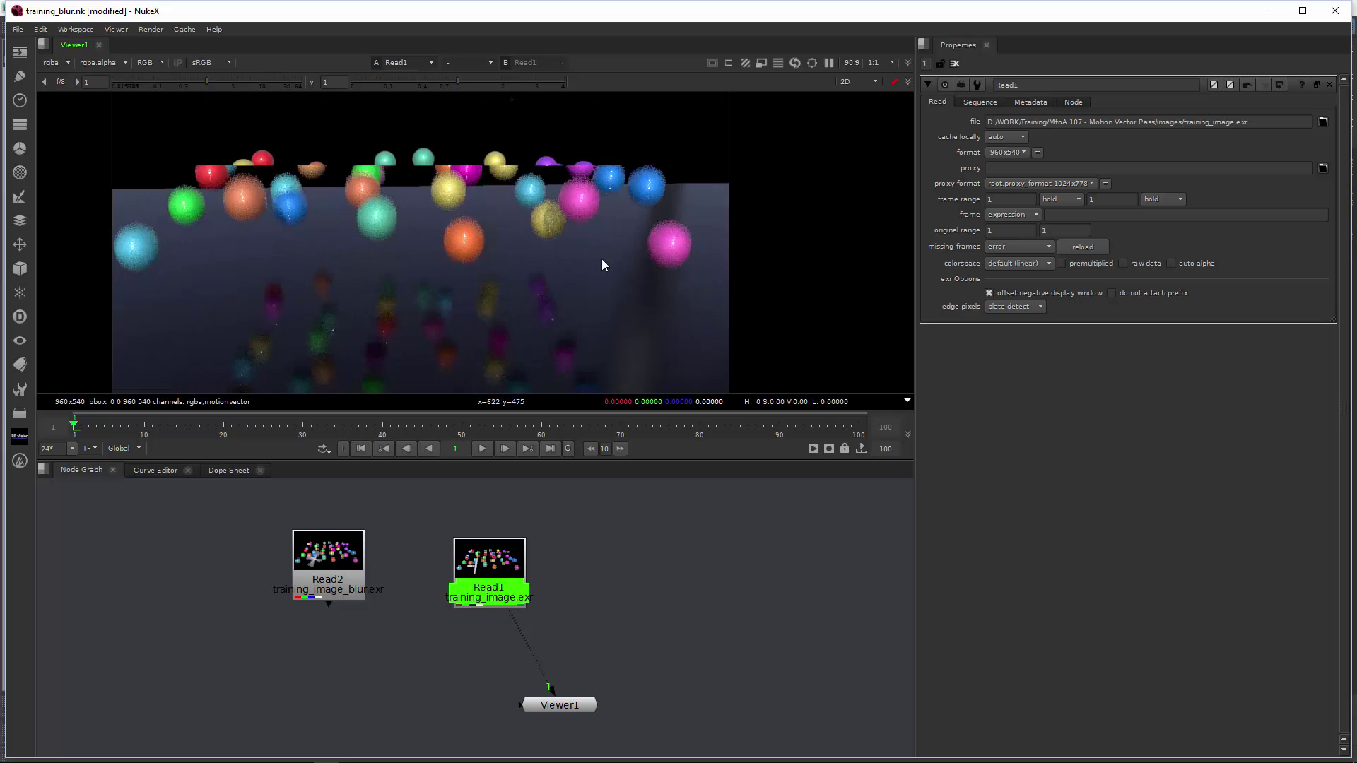
drag(489, 580, 495, 571)
click(328, 551)
key(1)
click(497, 567)
key(1)
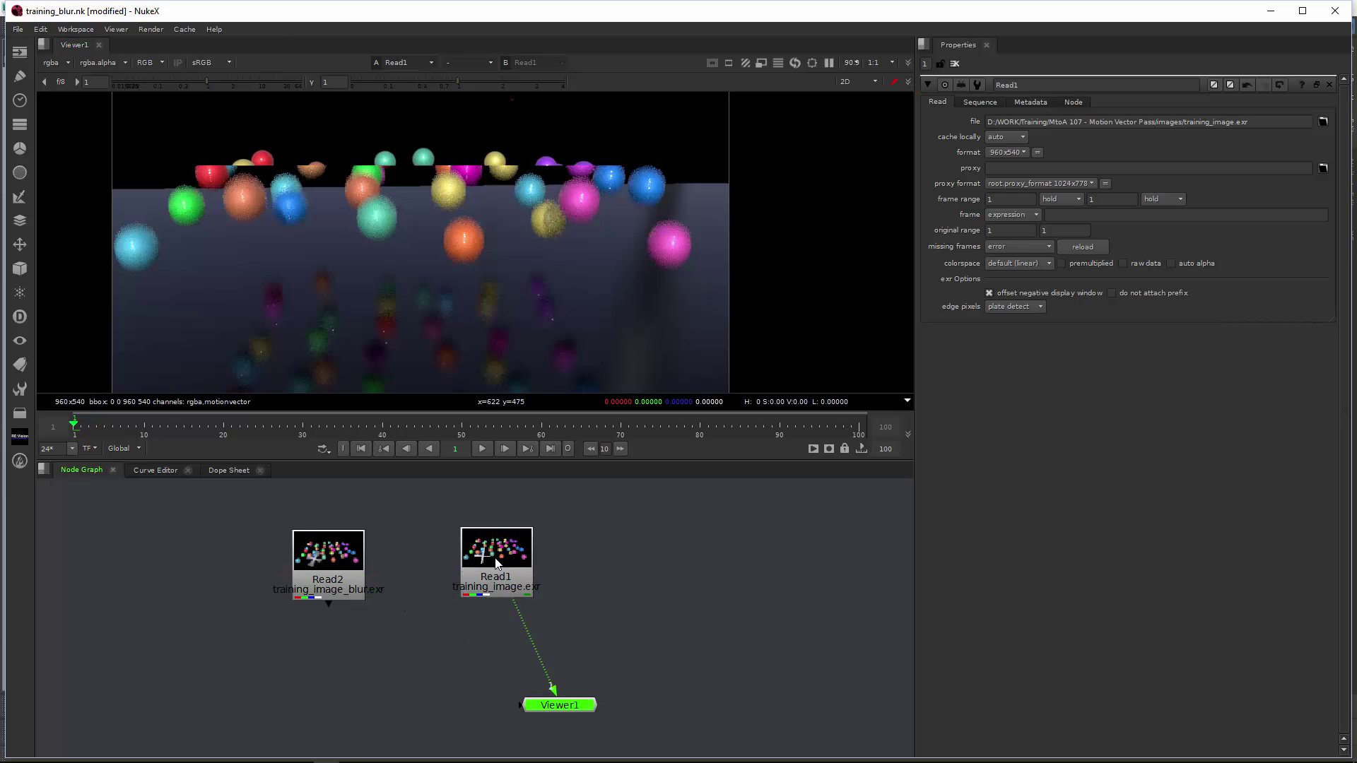
click(184, 29)
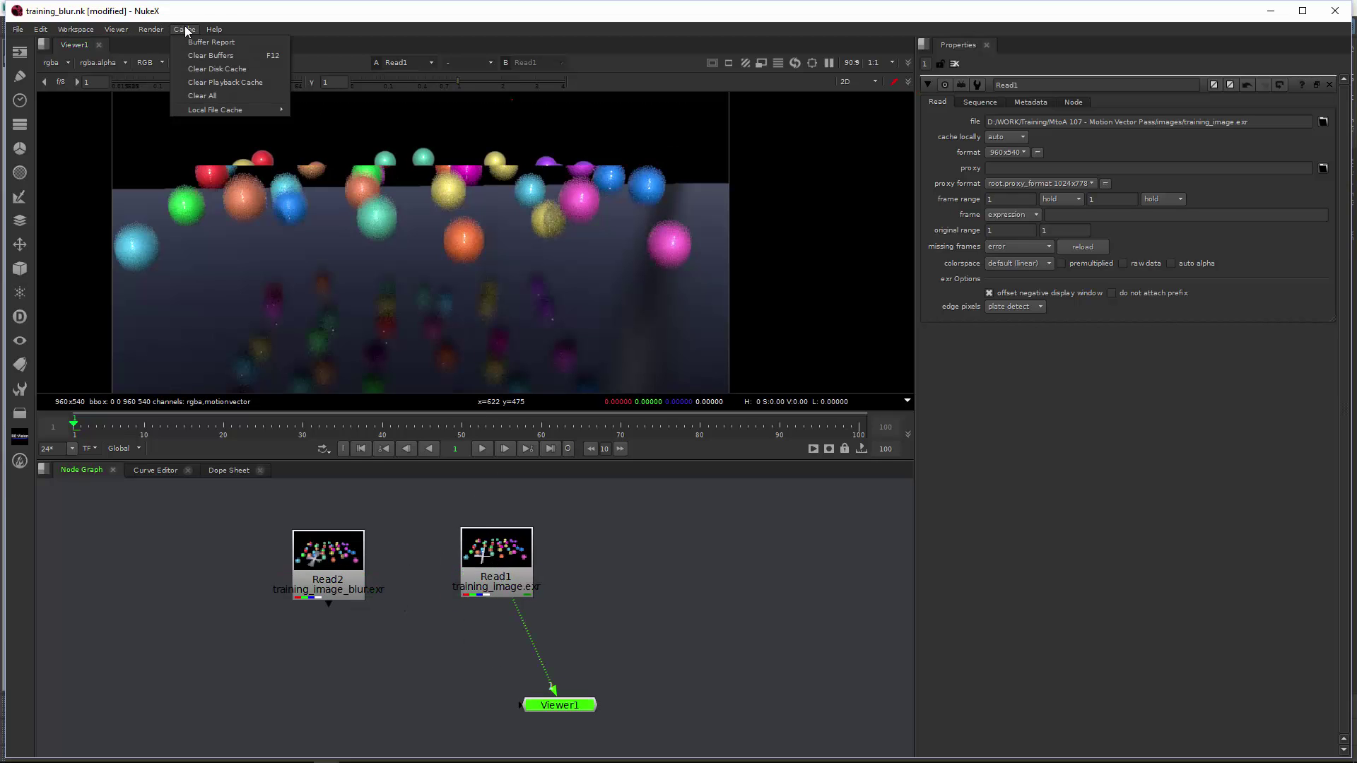
click(214, 94)
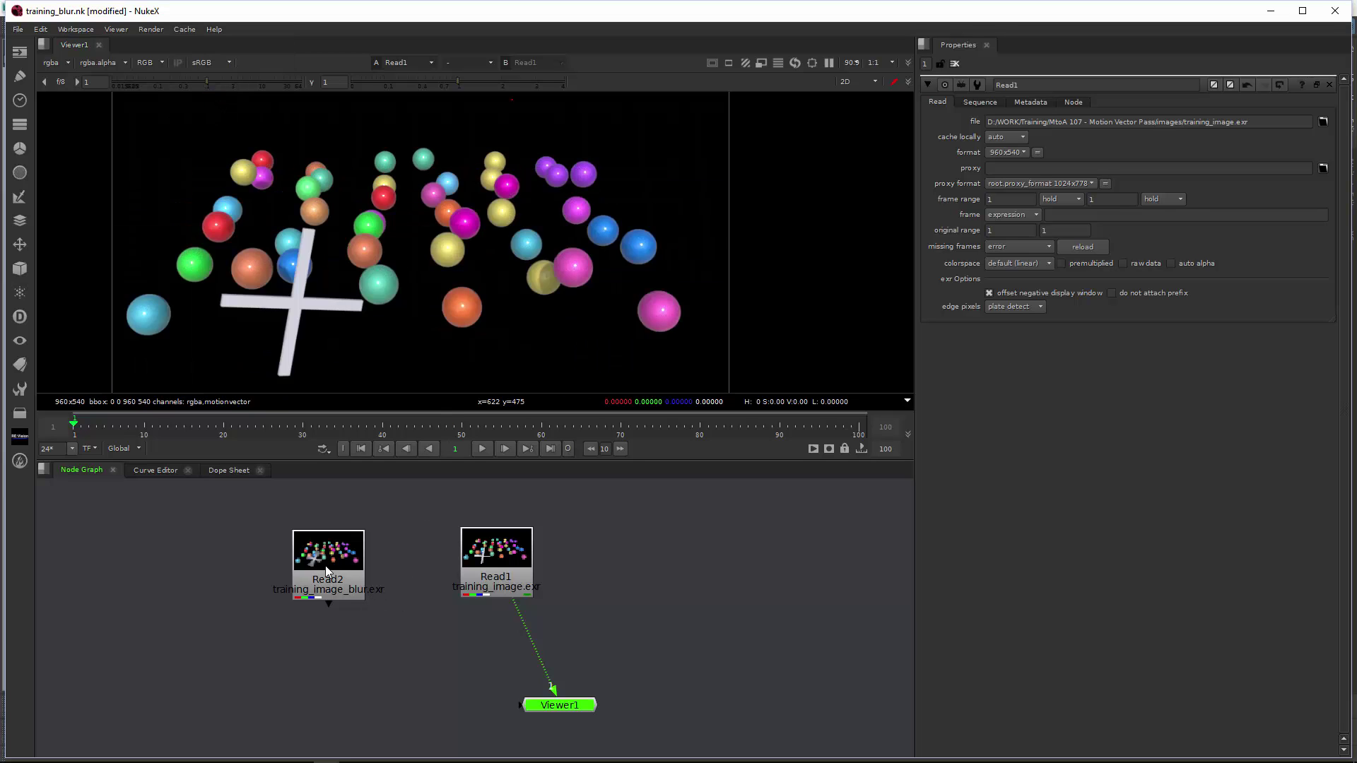
Step: Compare the motion-blurred render with the unblurred render in the viewer, ending on training_image.exr
click(326, 567)
key(1)
drag(326, 567, 330, 557)
key(1)
drag(495, 571, 512, 557)
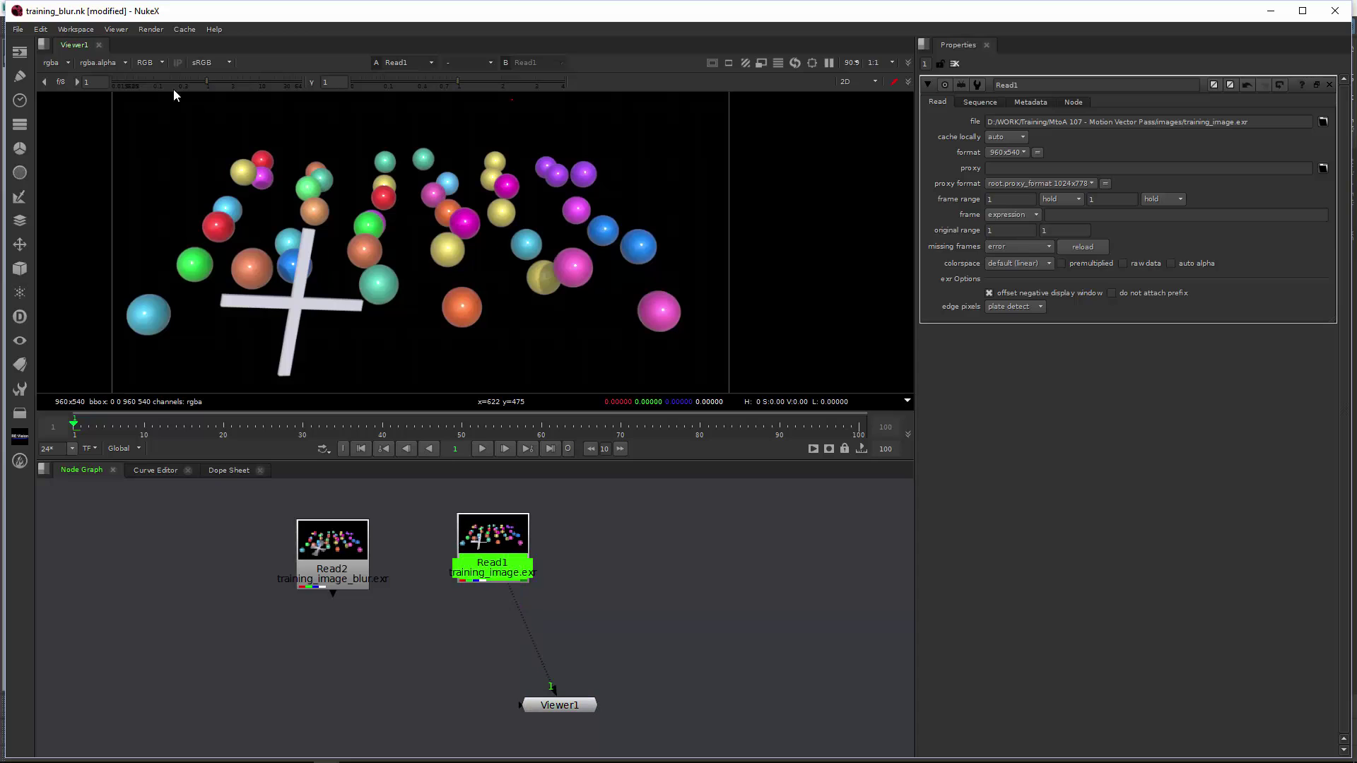
Step: Inspect the motionvector layer of training_image.exr in the viewer and return the display to rgb
click(61, 64)
click(81, 118)
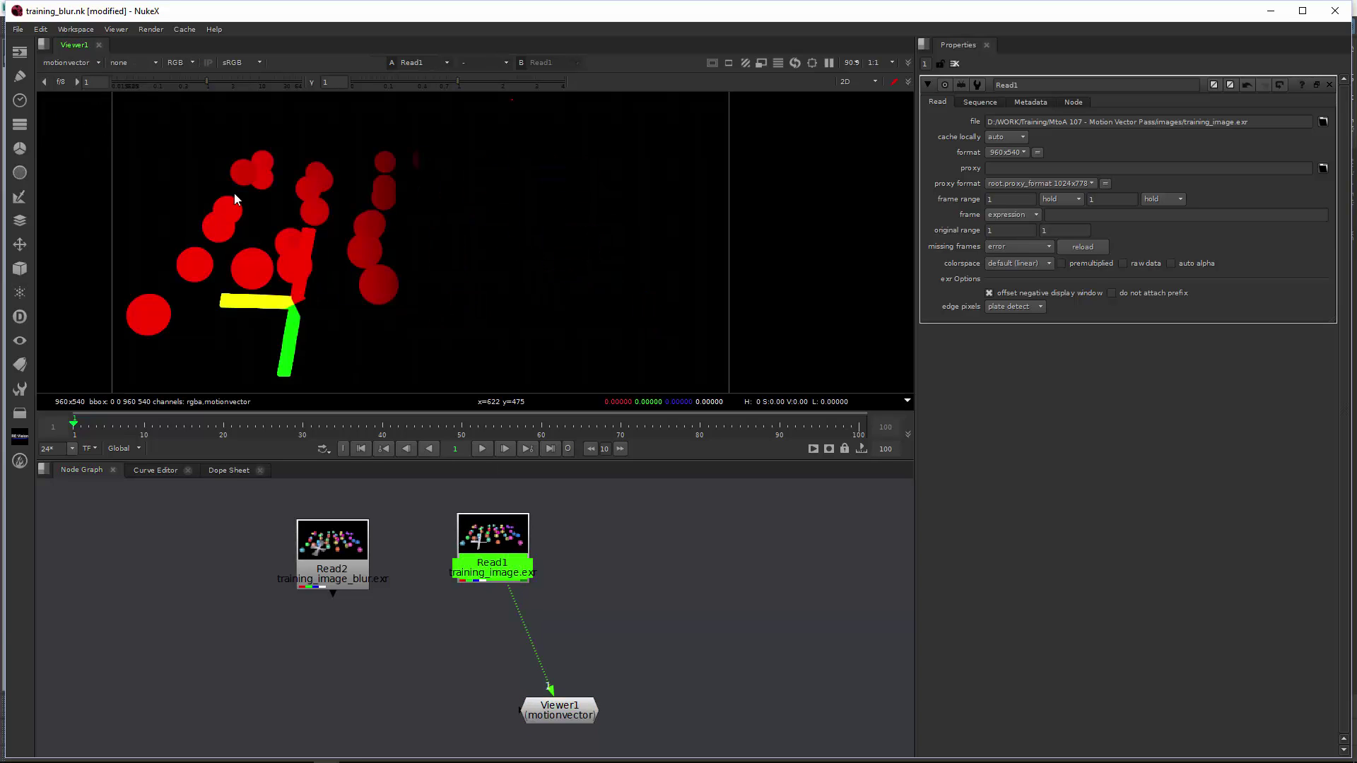
click(71, 61)
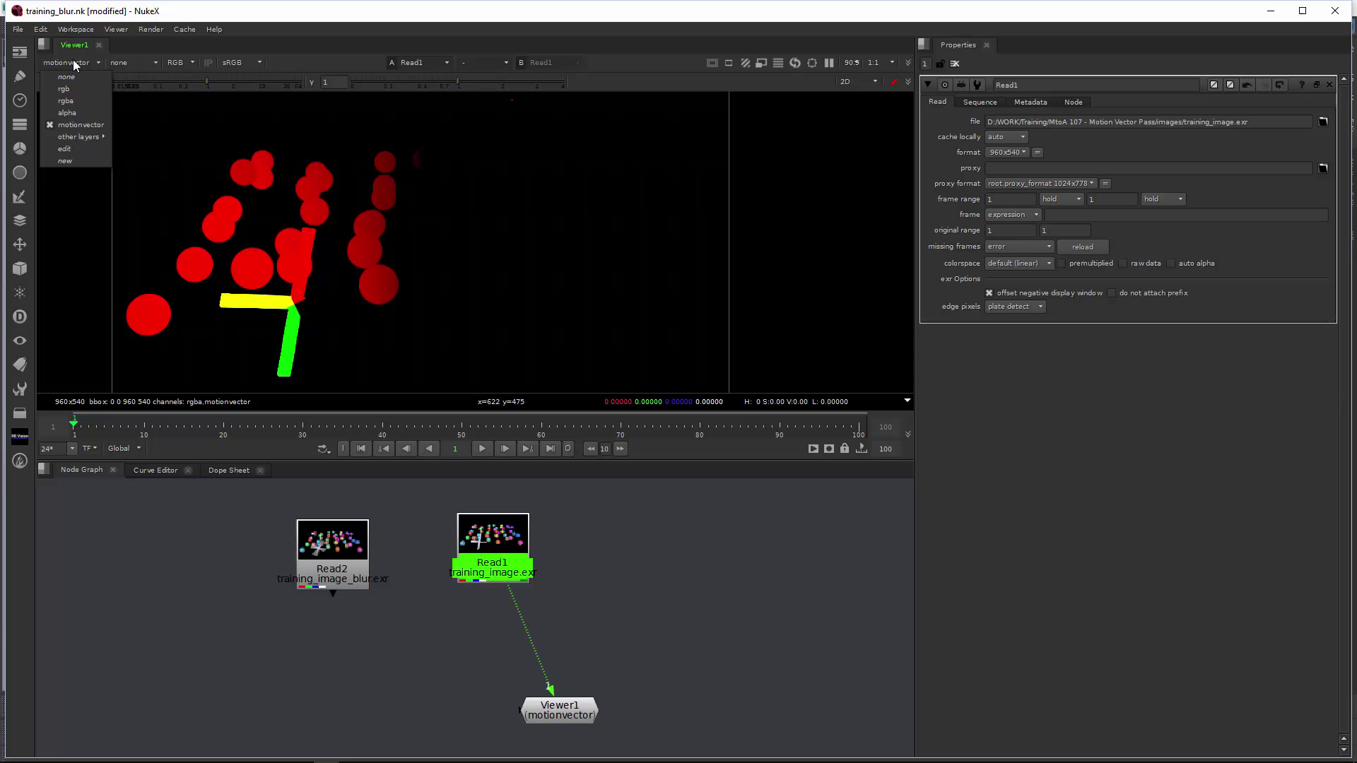
click(79, 83)
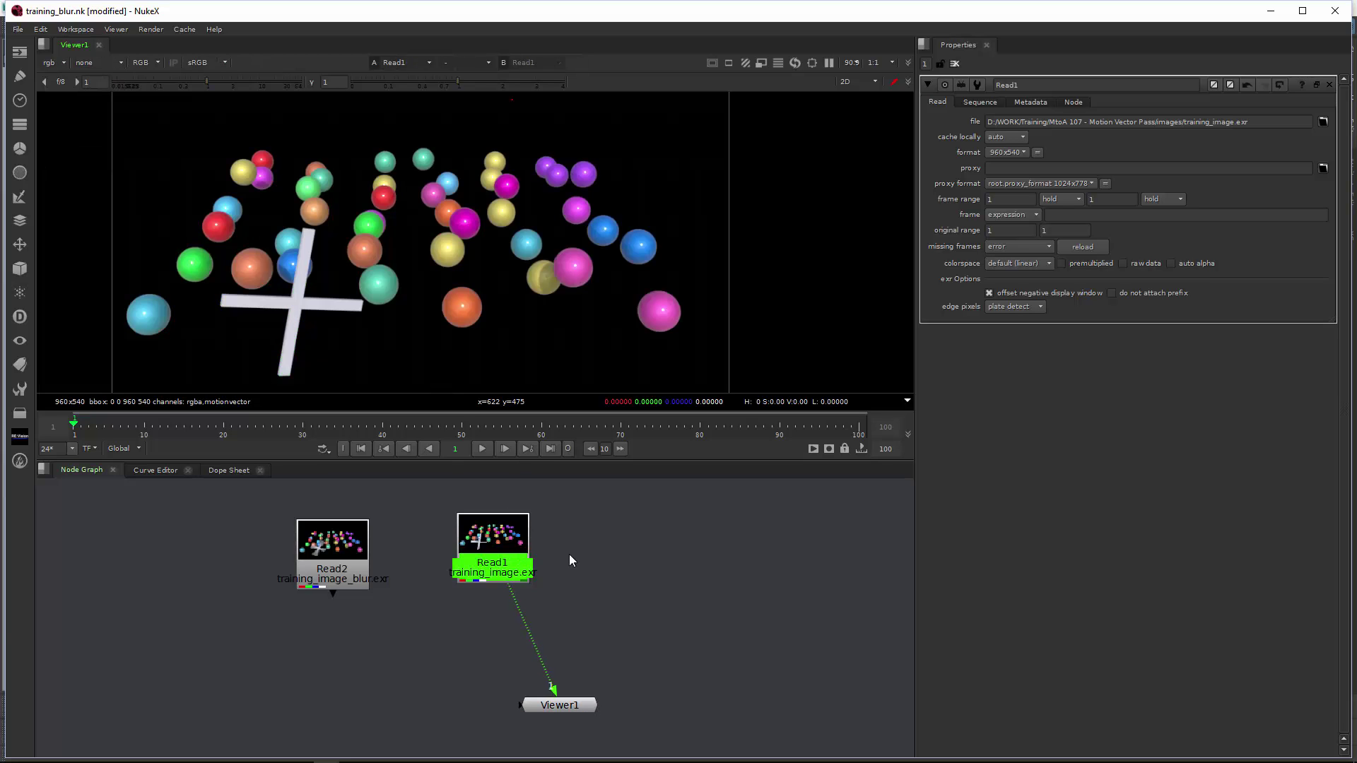
Step: Add a VectorBlur node and connect its input to the training_image.exr Read node
click(591, 558)
key(Tab)
text(vec)
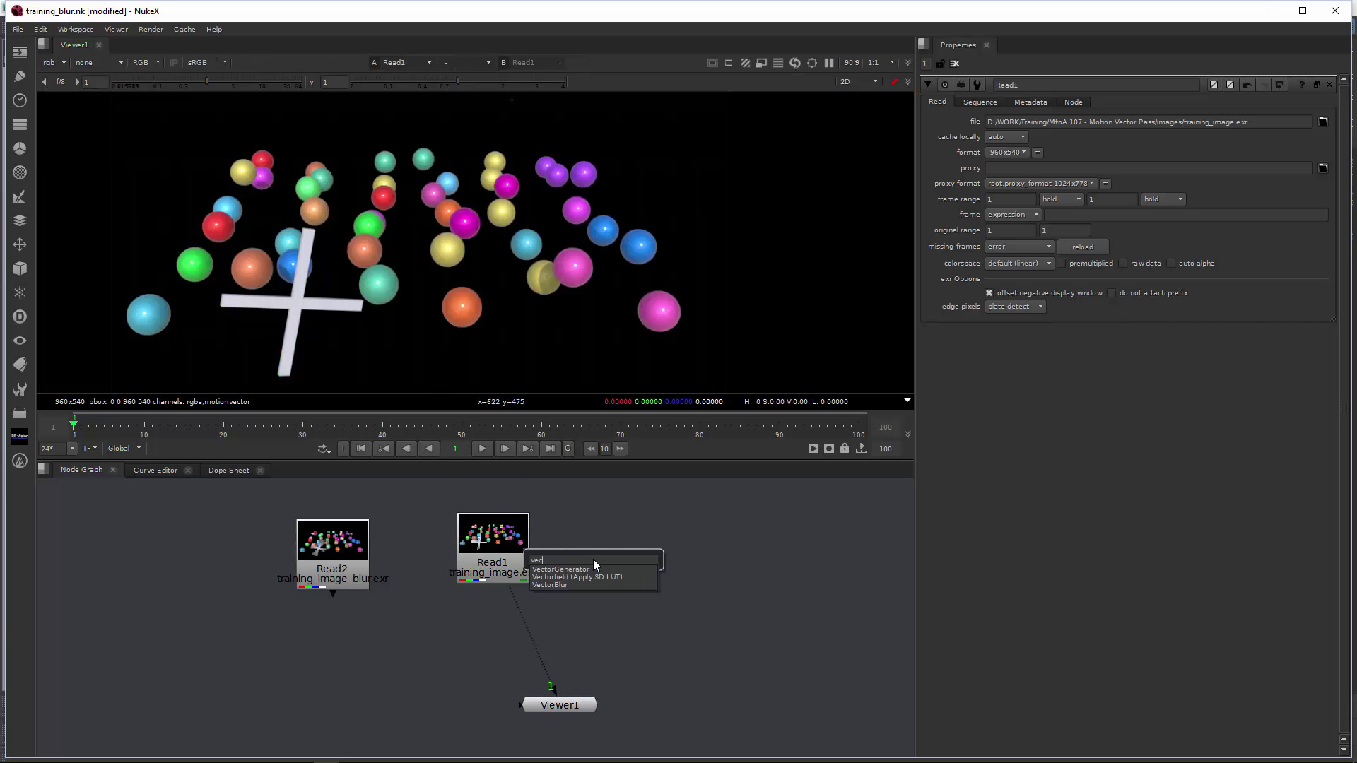
key(Down)
key(Down)
key(Down)
key(Return)
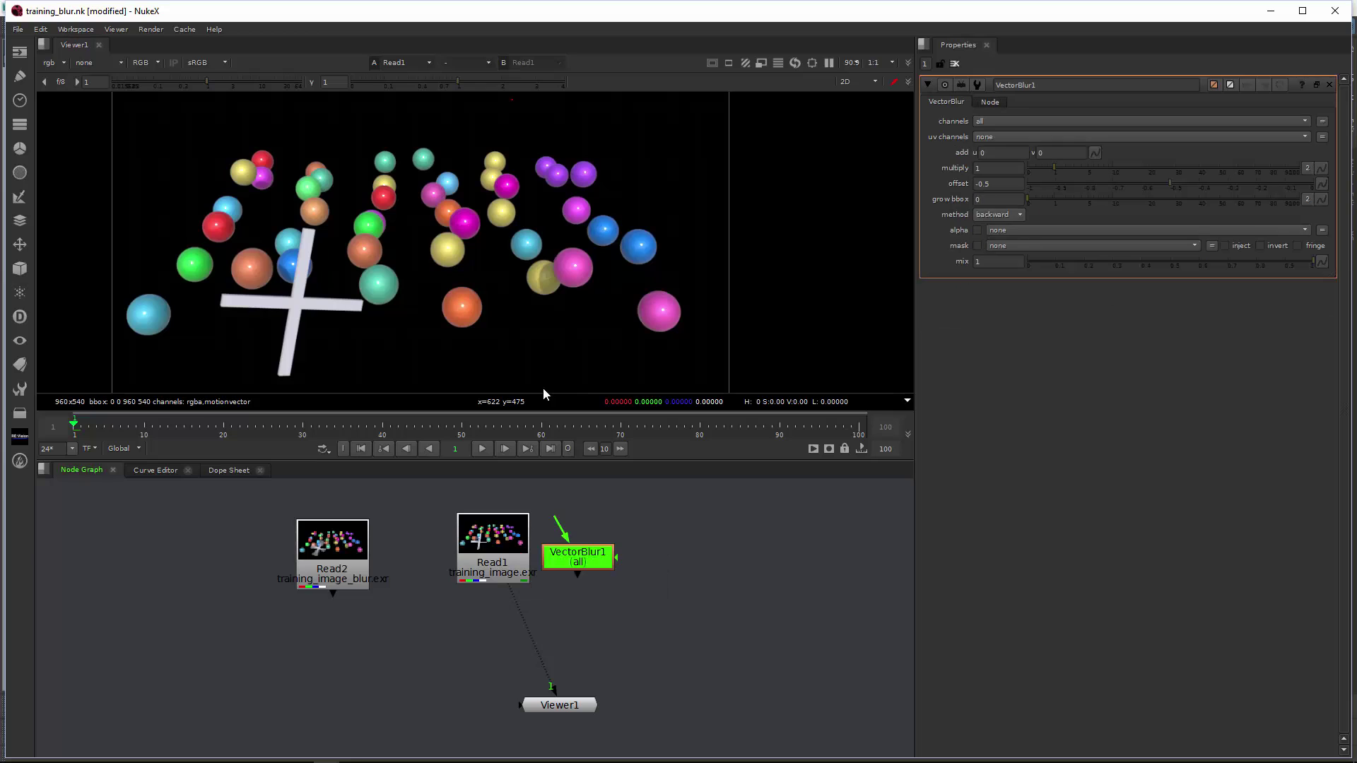
drag(575, 553, 509, 541)
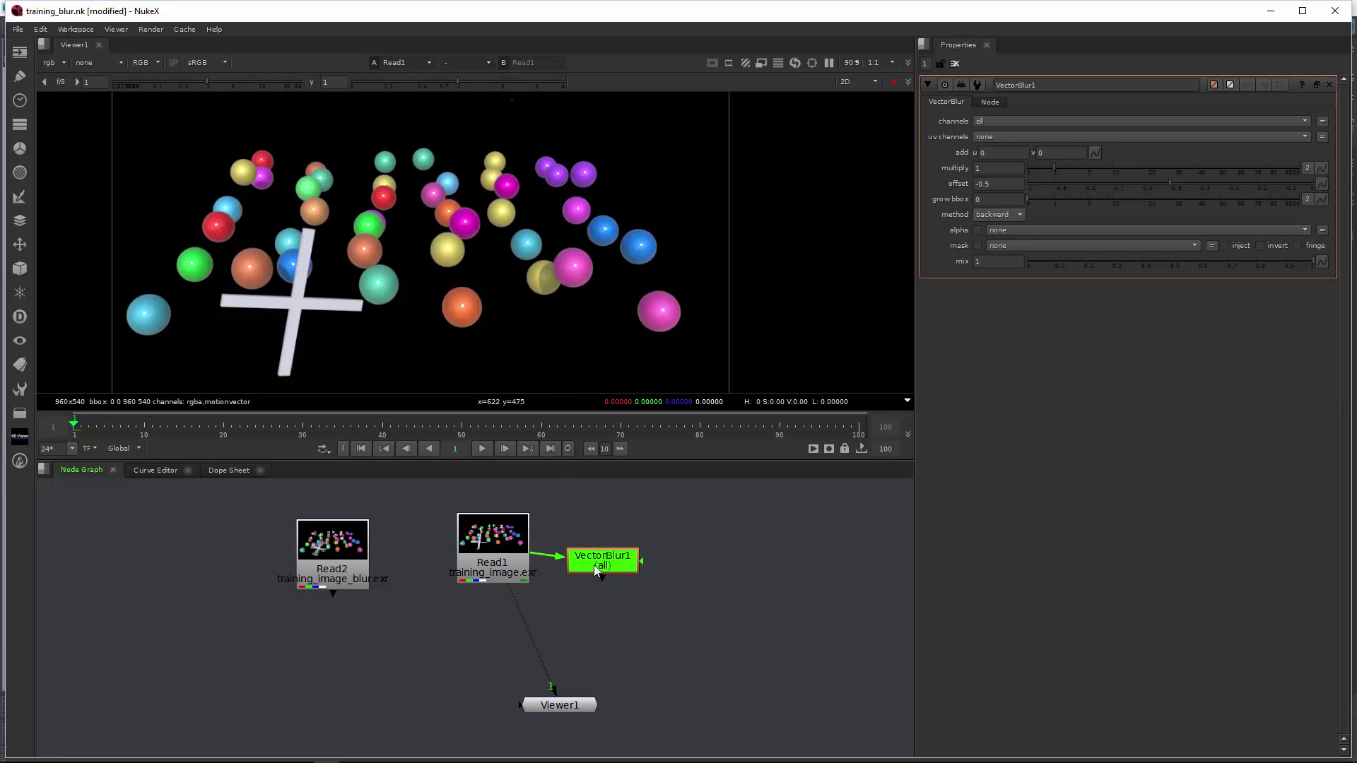
drag(601, 566, 623, 554)
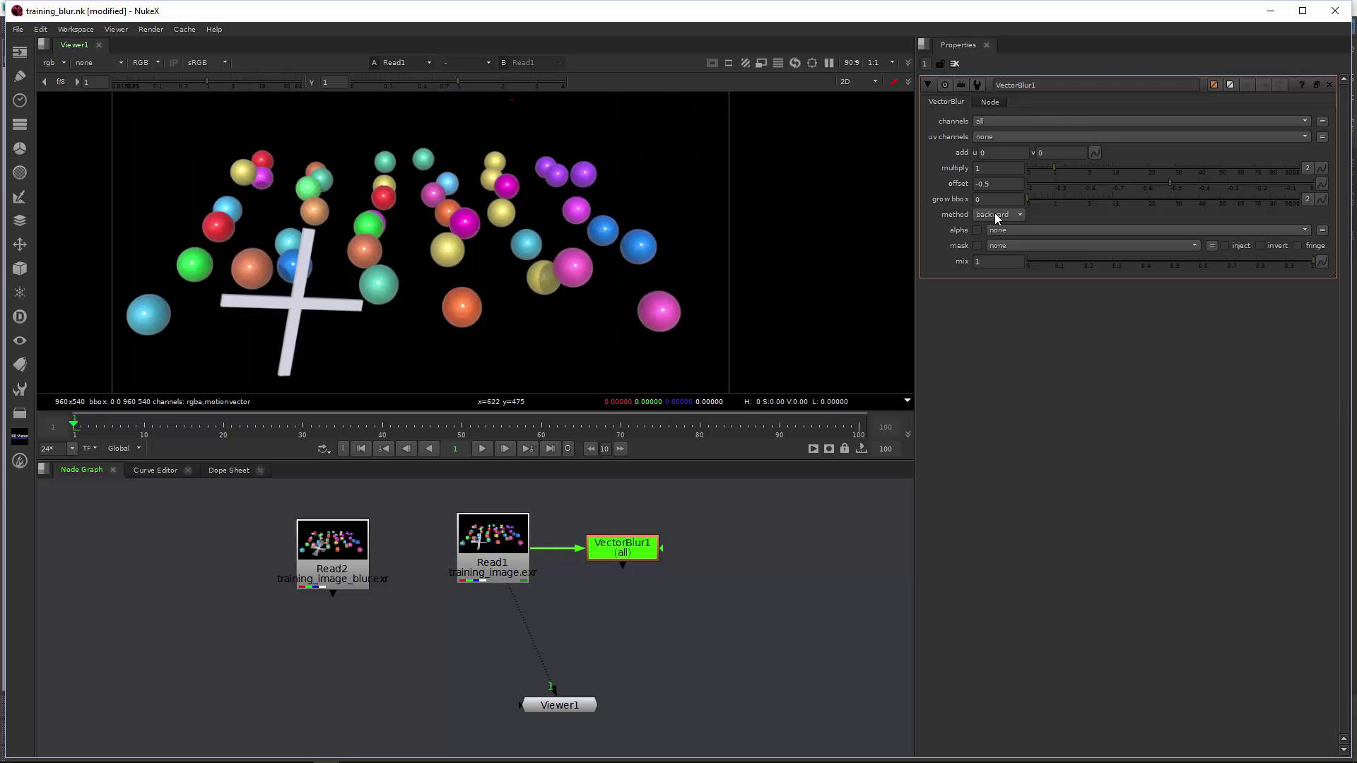
Step: Set the VectorBlur node's uv channels to motionvector and display its output in the viewer
click(995, 138)
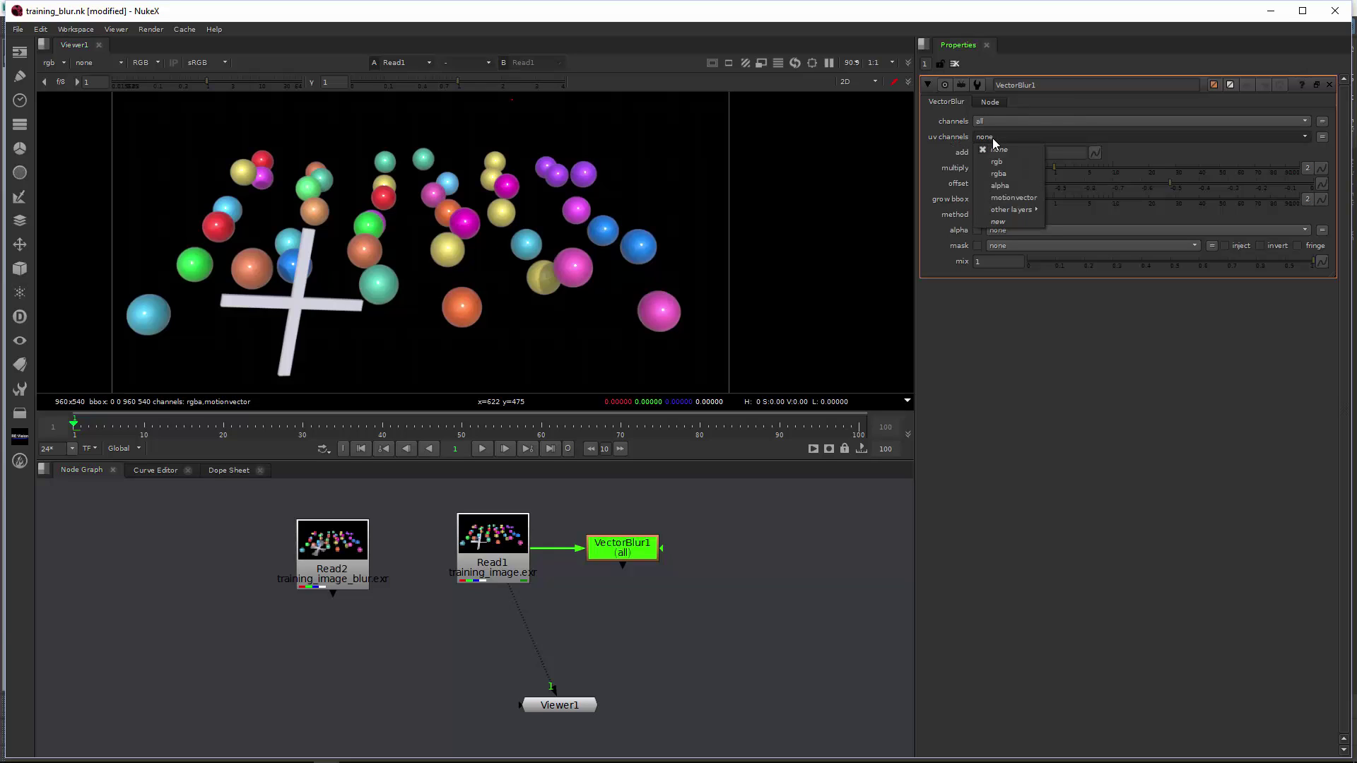
click(1033, 201)
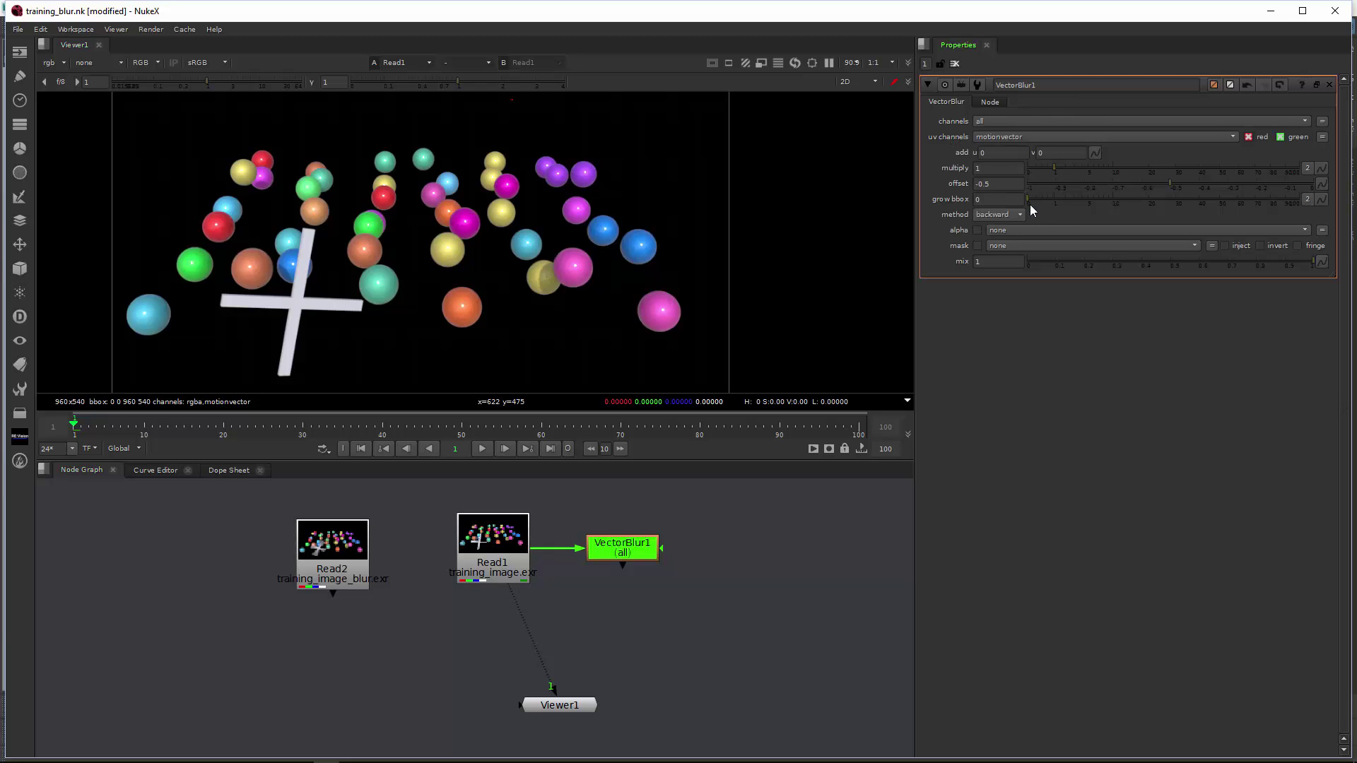
key(1)
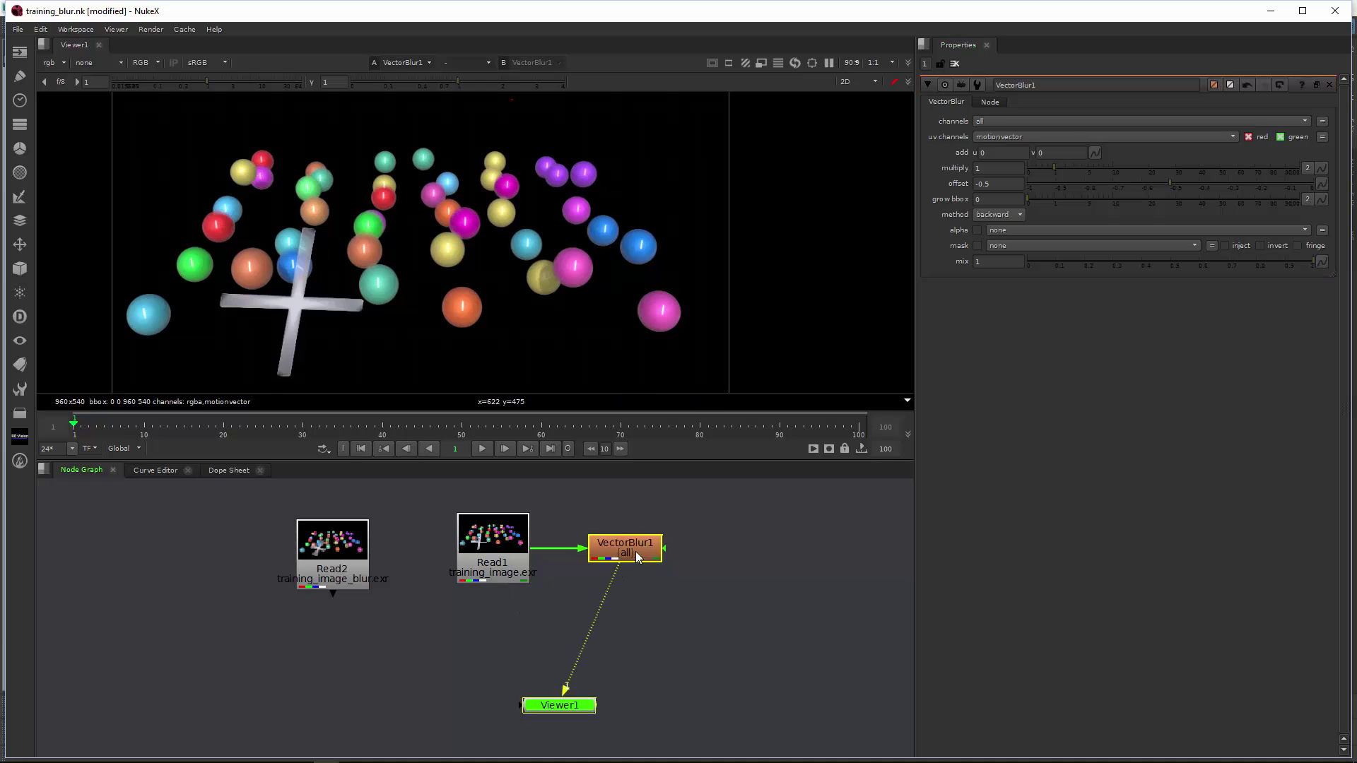
click(638, 552)
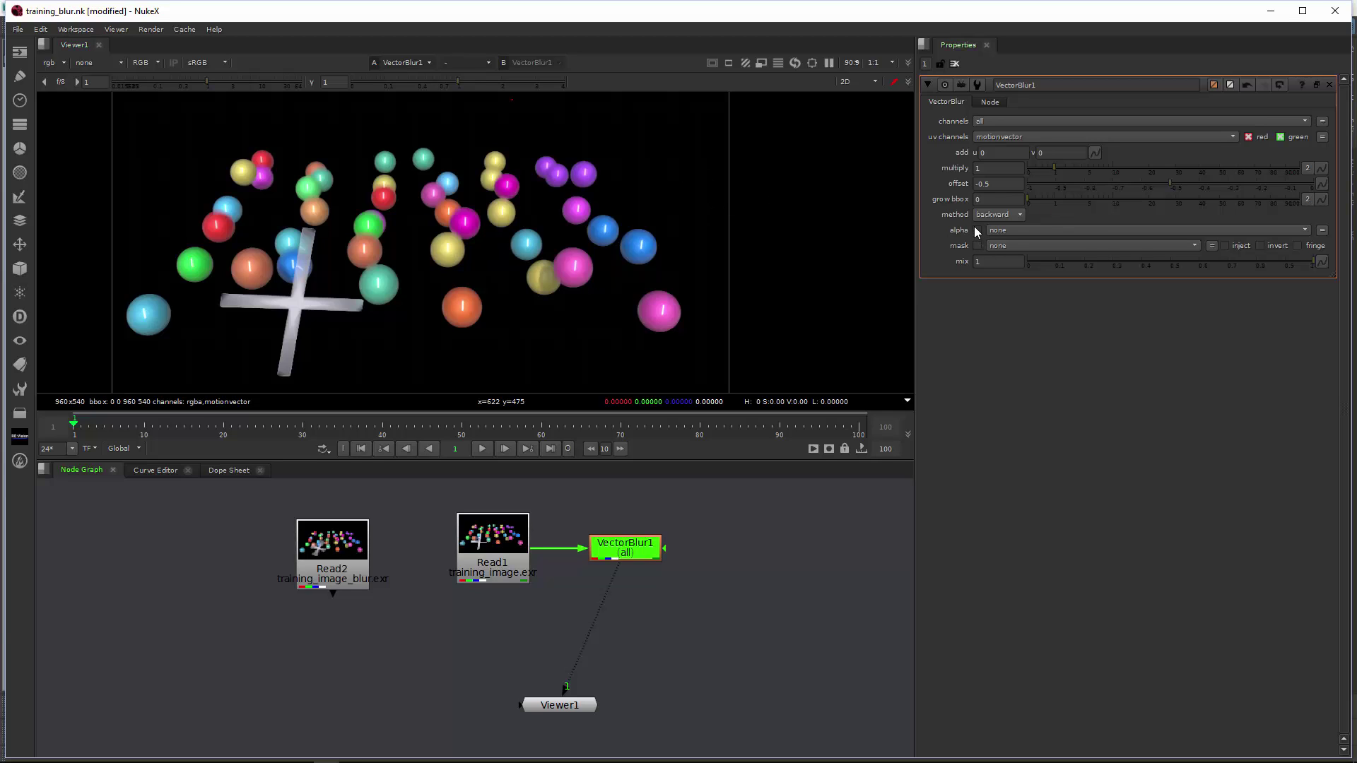
Step: Set the VectorBlur alpha to rgba.alpha and check the alpha channel of training_image.exr before viewing the VectorBlur output again
click(1012, 231)
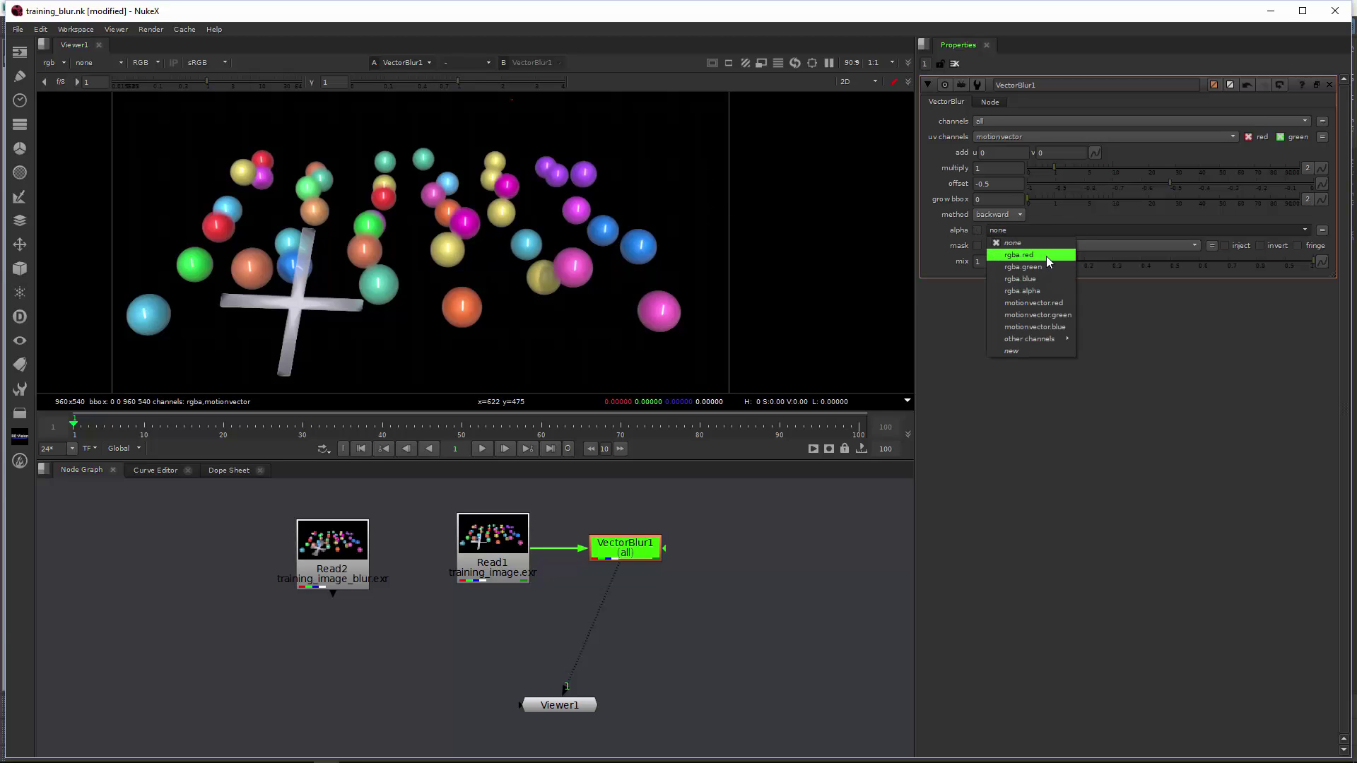
click(1036, 291)
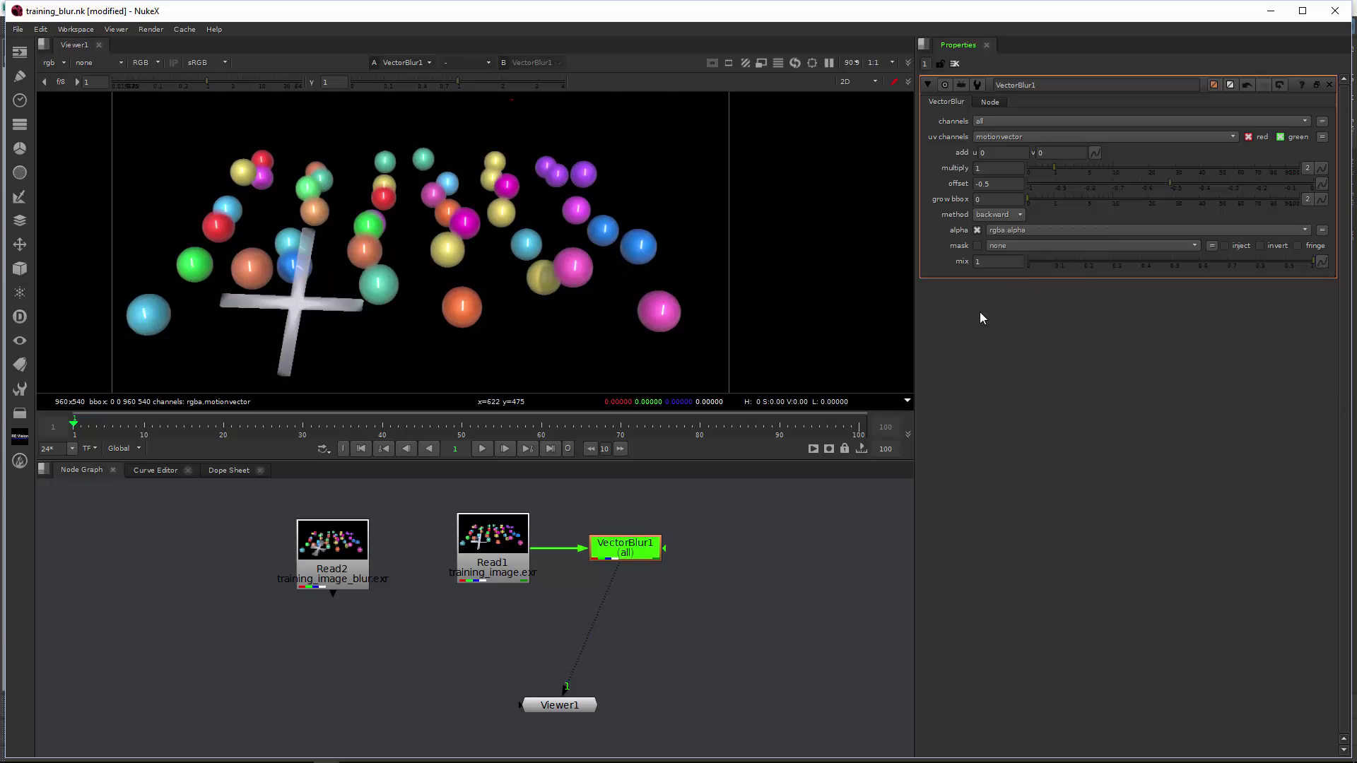
click(480, 545)
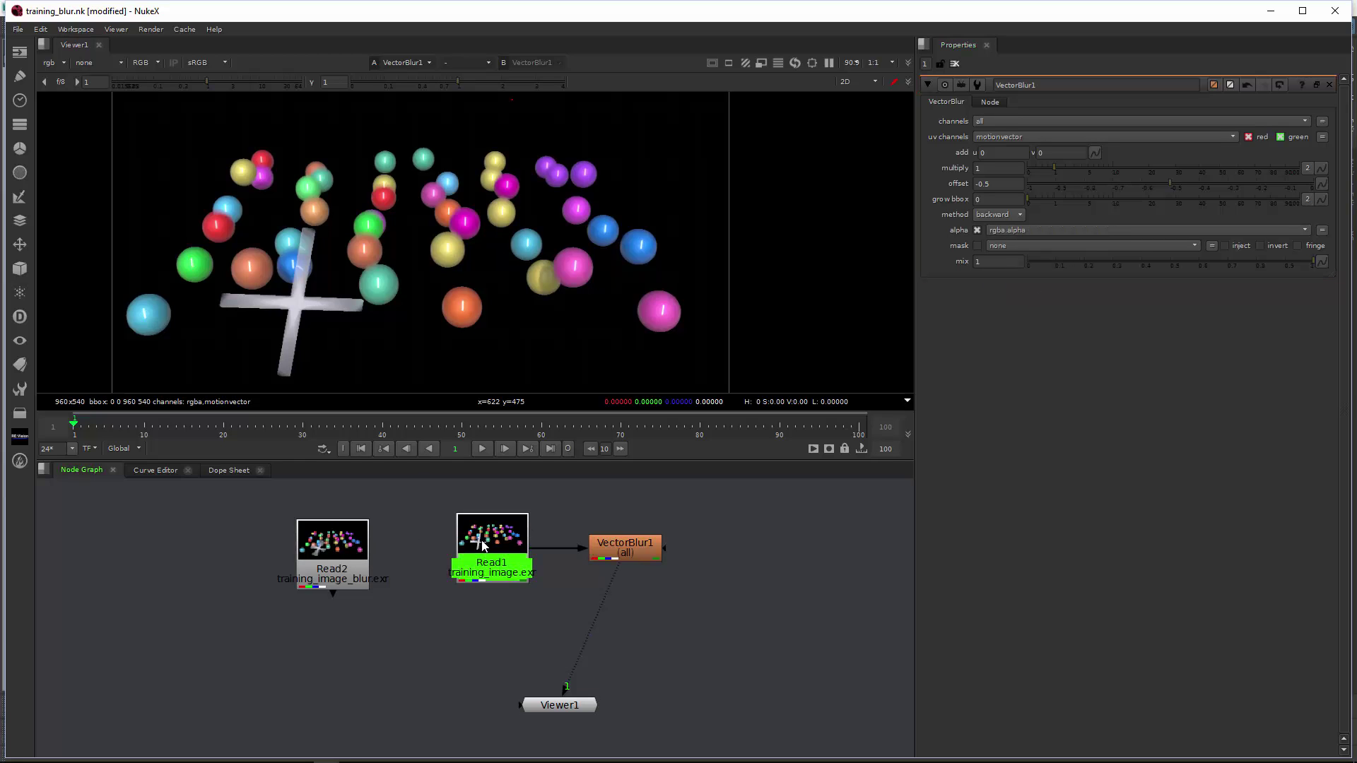
key(1)
key(a)
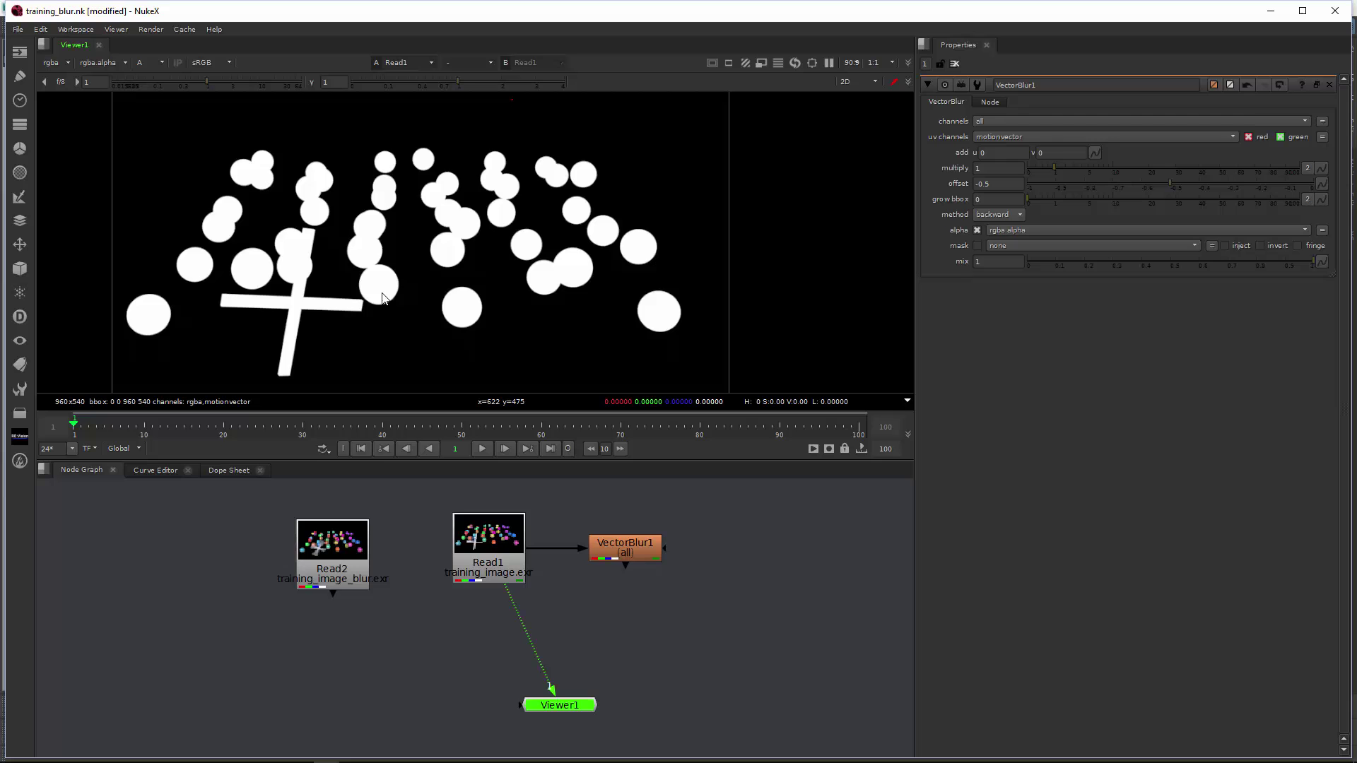
key(a)
click(633, 551)
key(1)
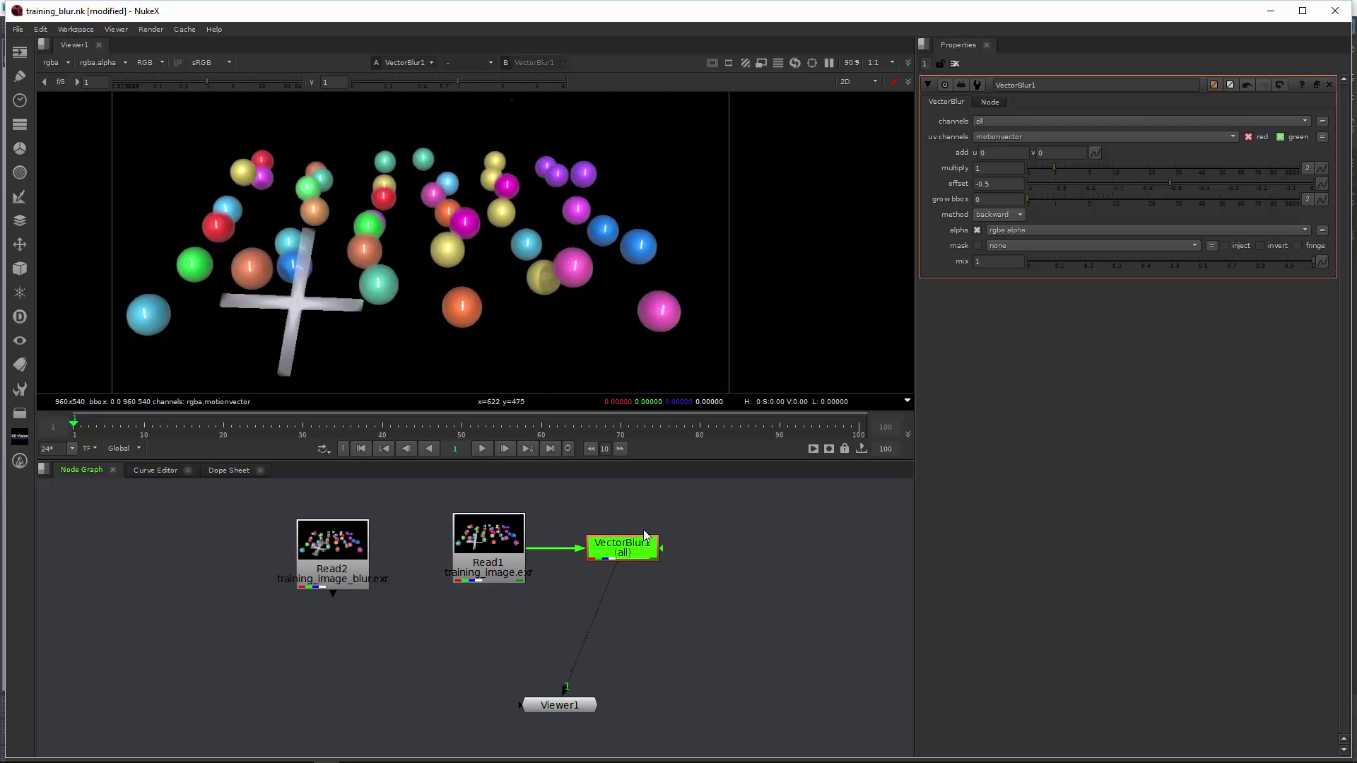
Step: Connect the training_image_blur.exr Read node to viewer input 1 and the VectorBlur node to input 2 for comparison
scroll(452, 272, up, 8)
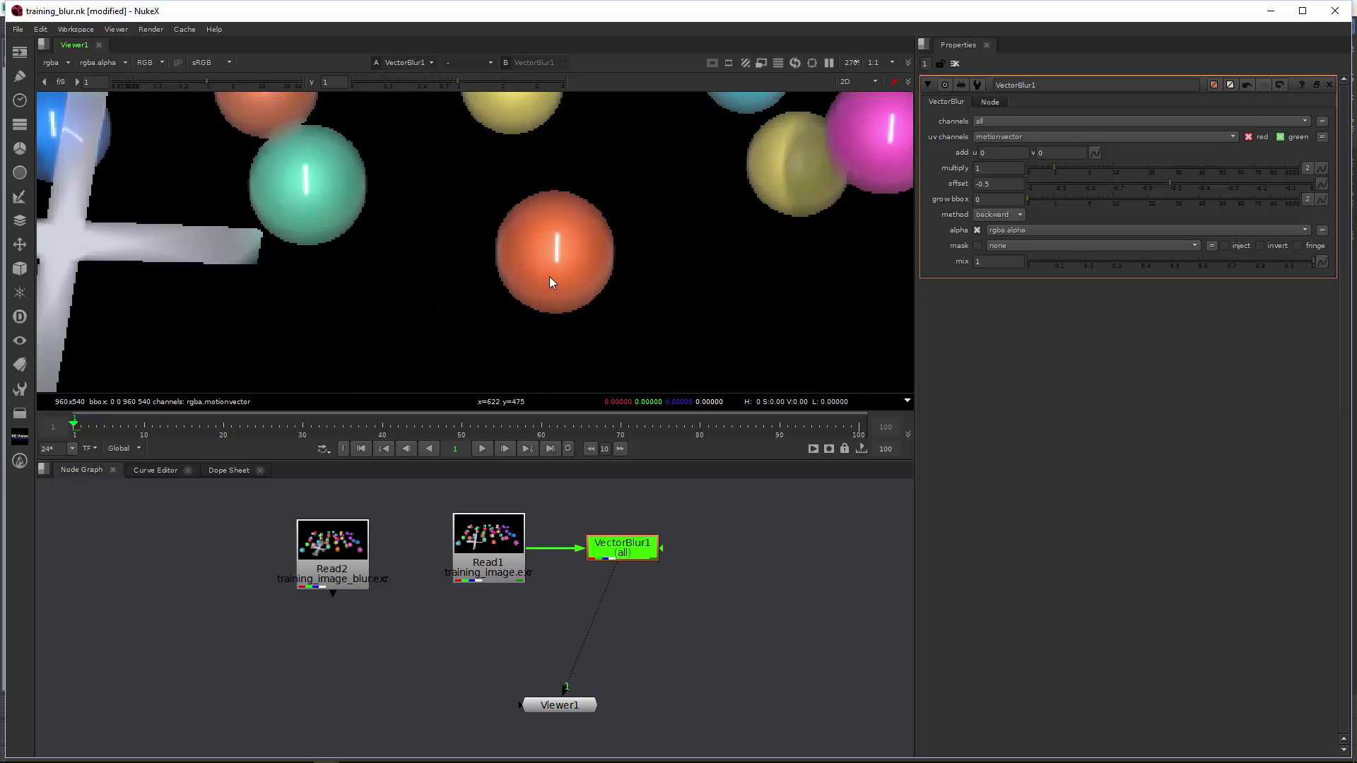
scroll(551, 281, down, 1)
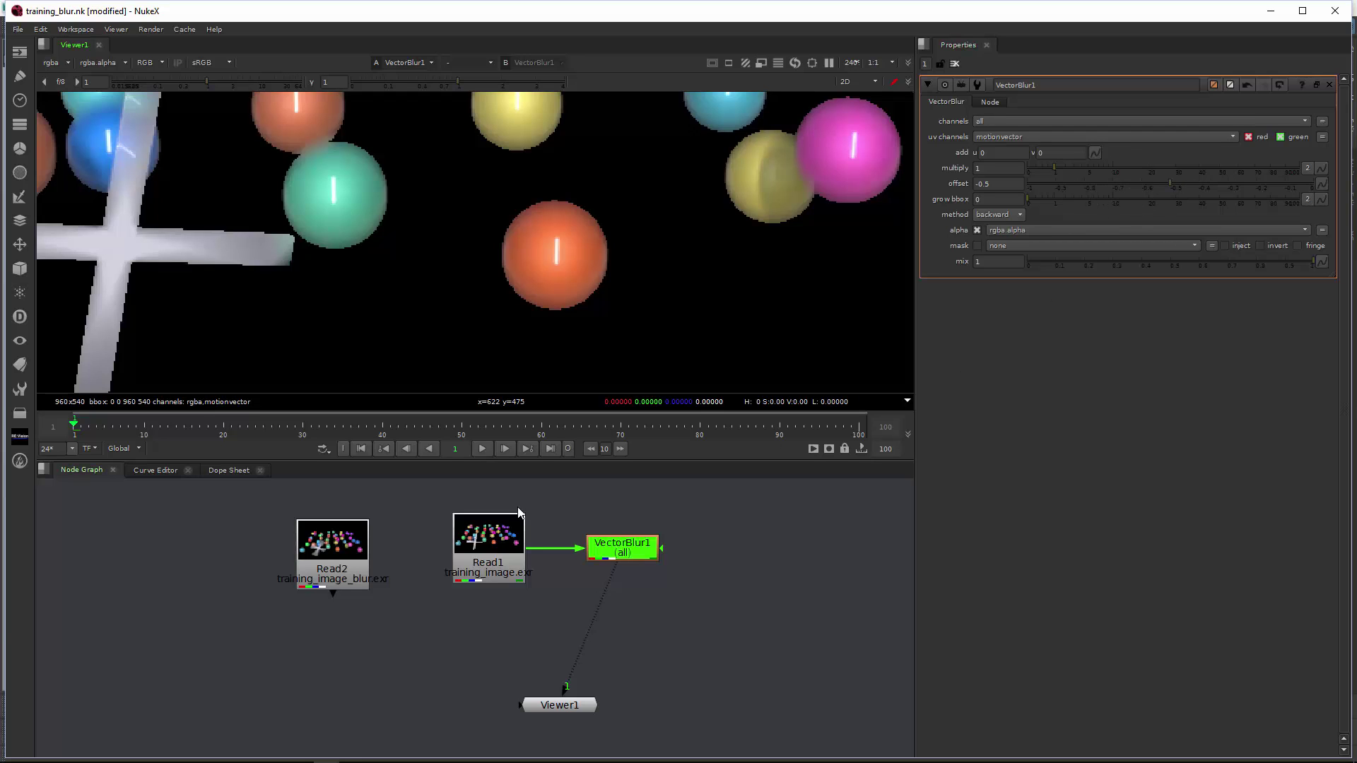
click(360, 541)
key(1)
click(622, 541)
key(2)
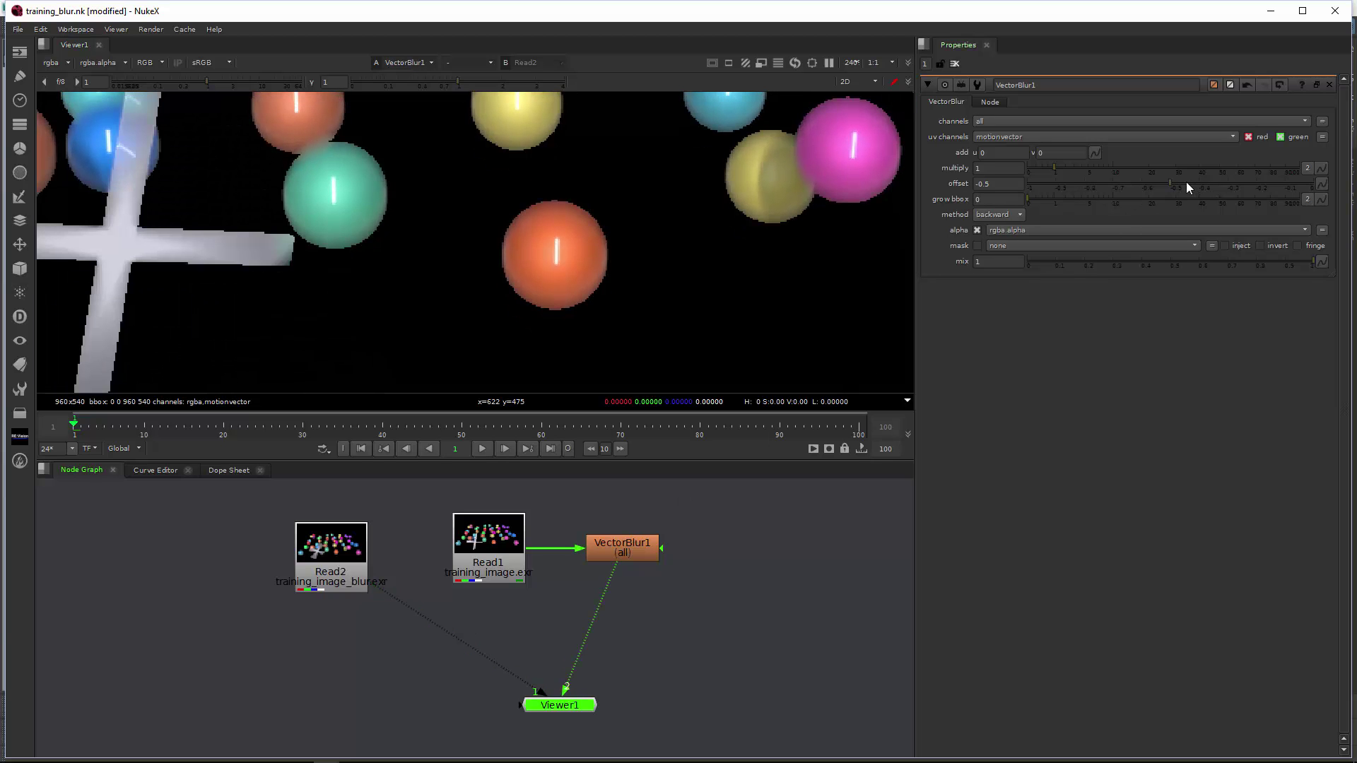
Step: Set the VectorBlur offset to 0 and its method to forward, comparing the result against the true motion blur
drag(1186, 182, 1352, 197)
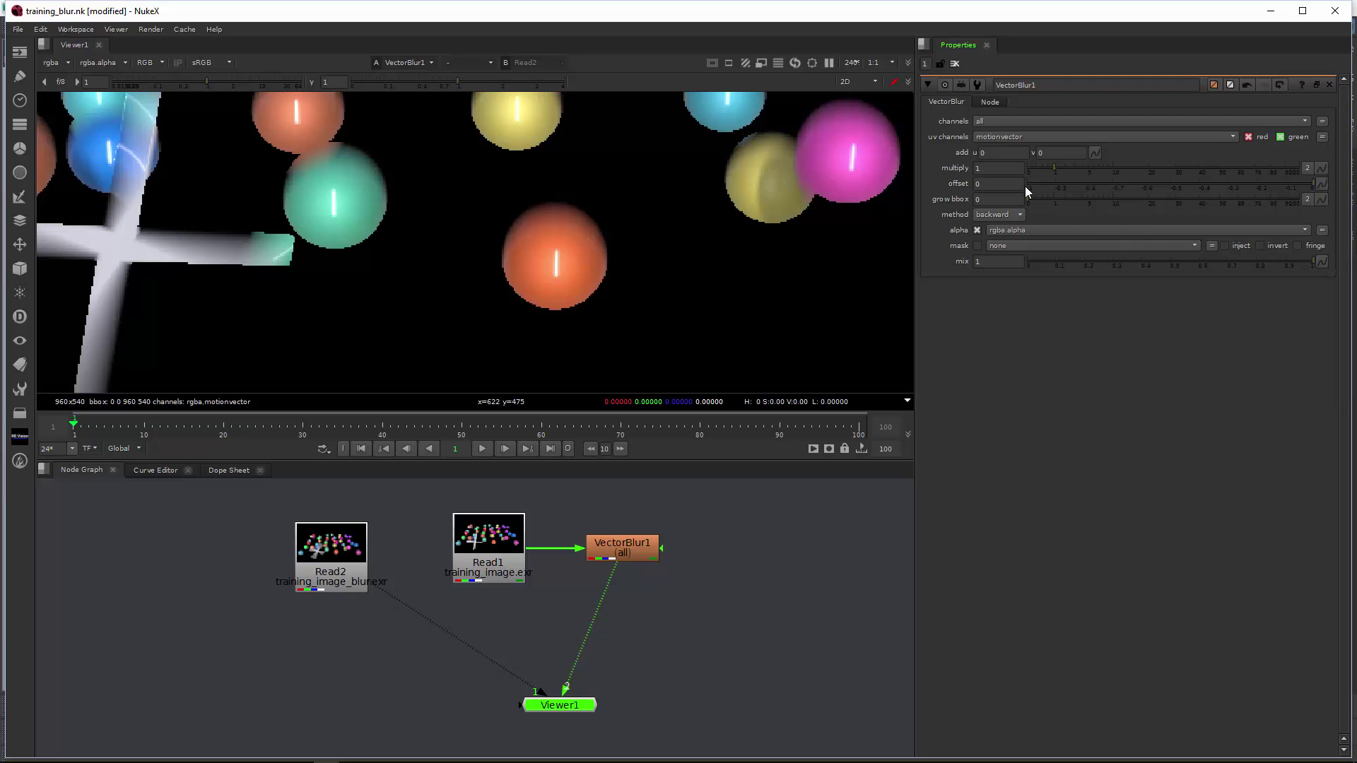
key(1)
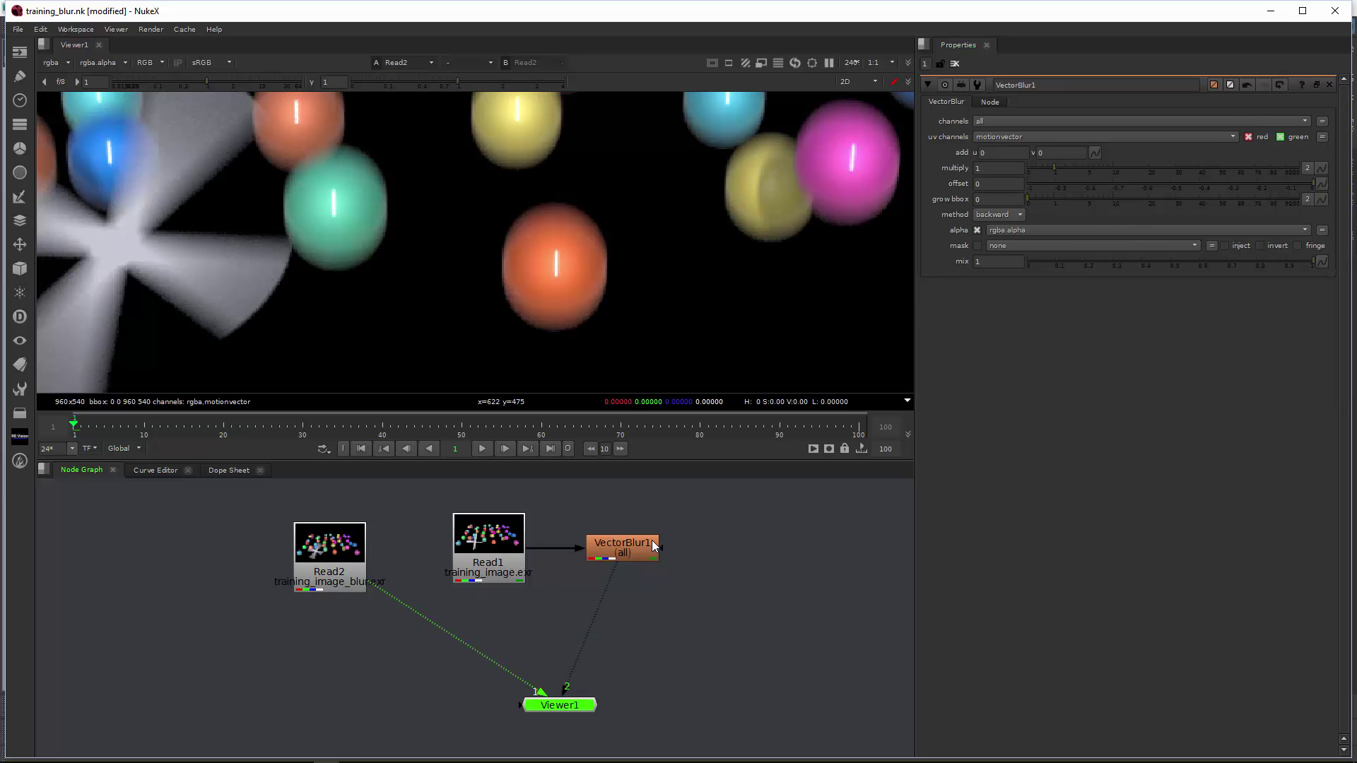
key(2)
key(1)
key(2)
click(1005, 229)
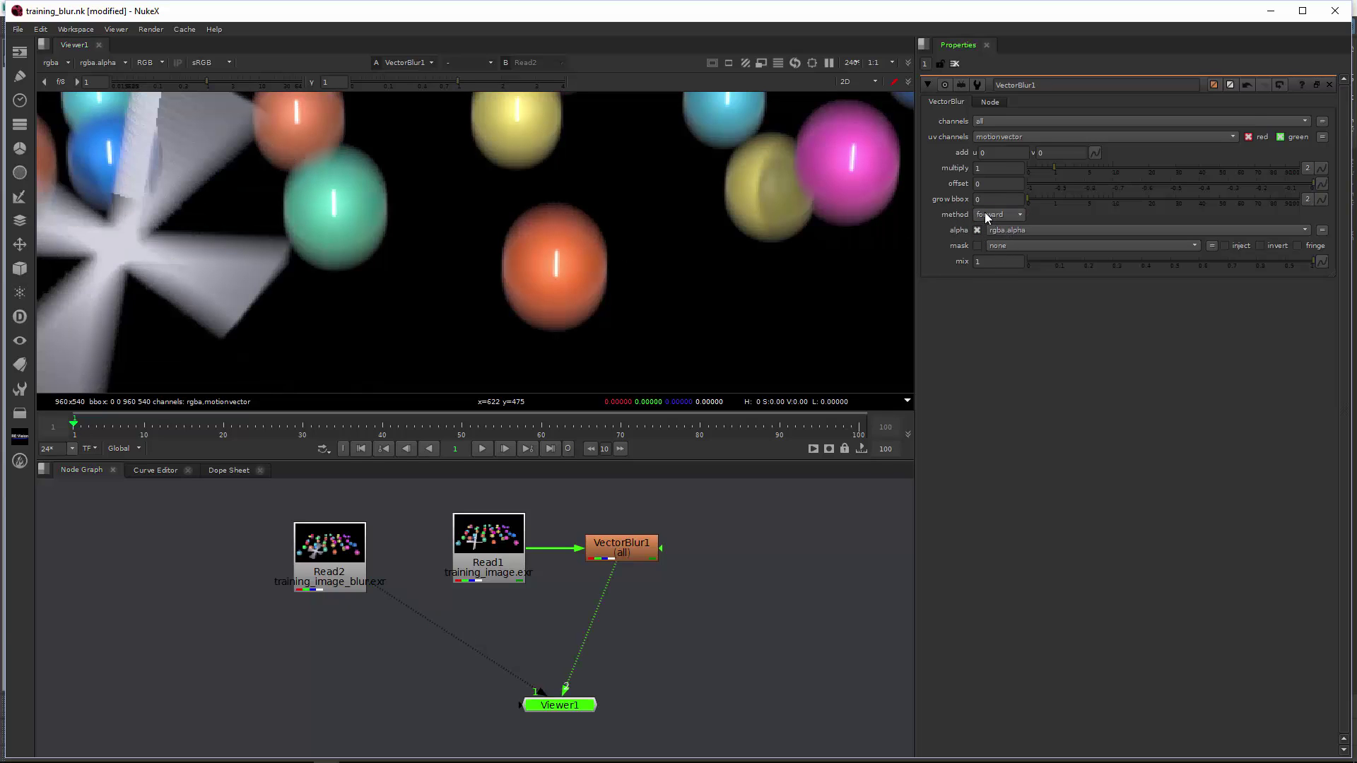
Step: Compare the forward vector blur with the true motion-blurred render, examining the spinning blades and the spheres
click(351, 564)
key(1)
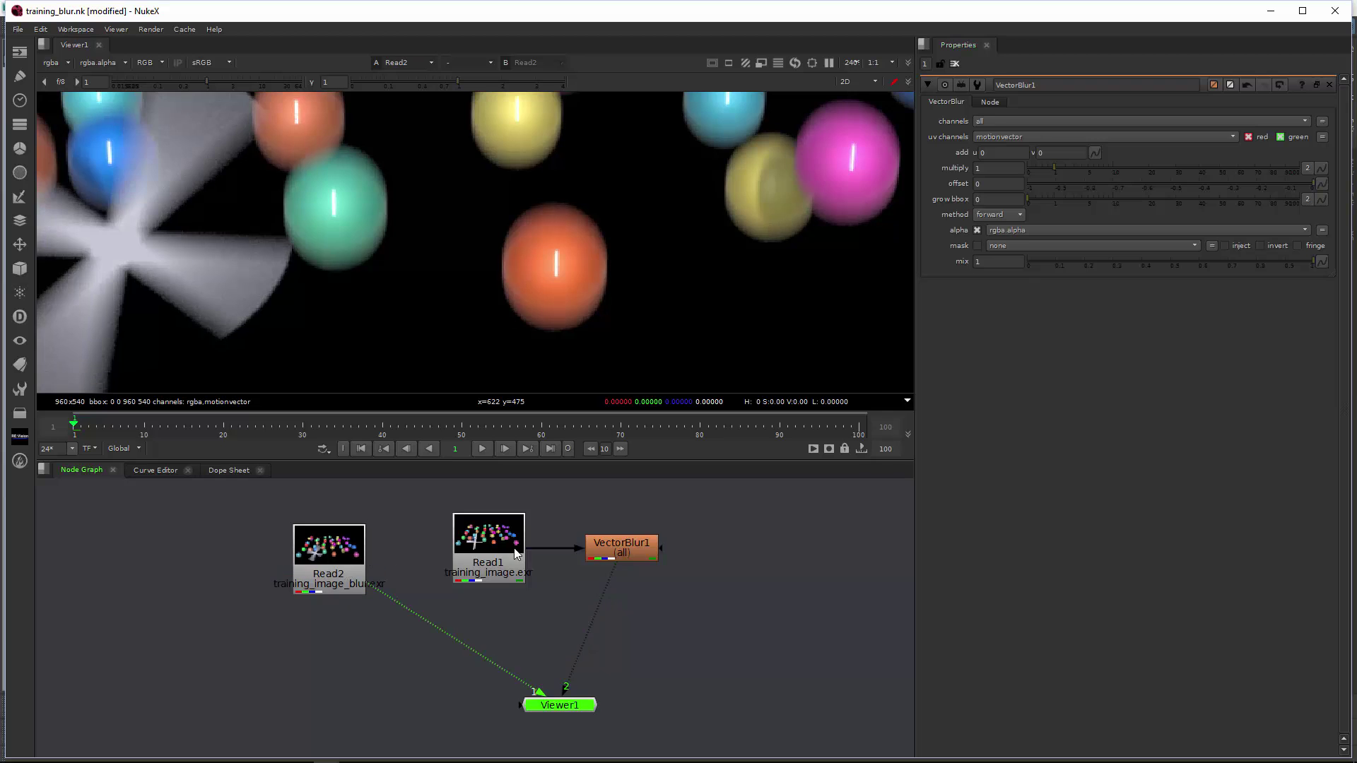
click(621, 544)
key(2)
key(1)
key(2)
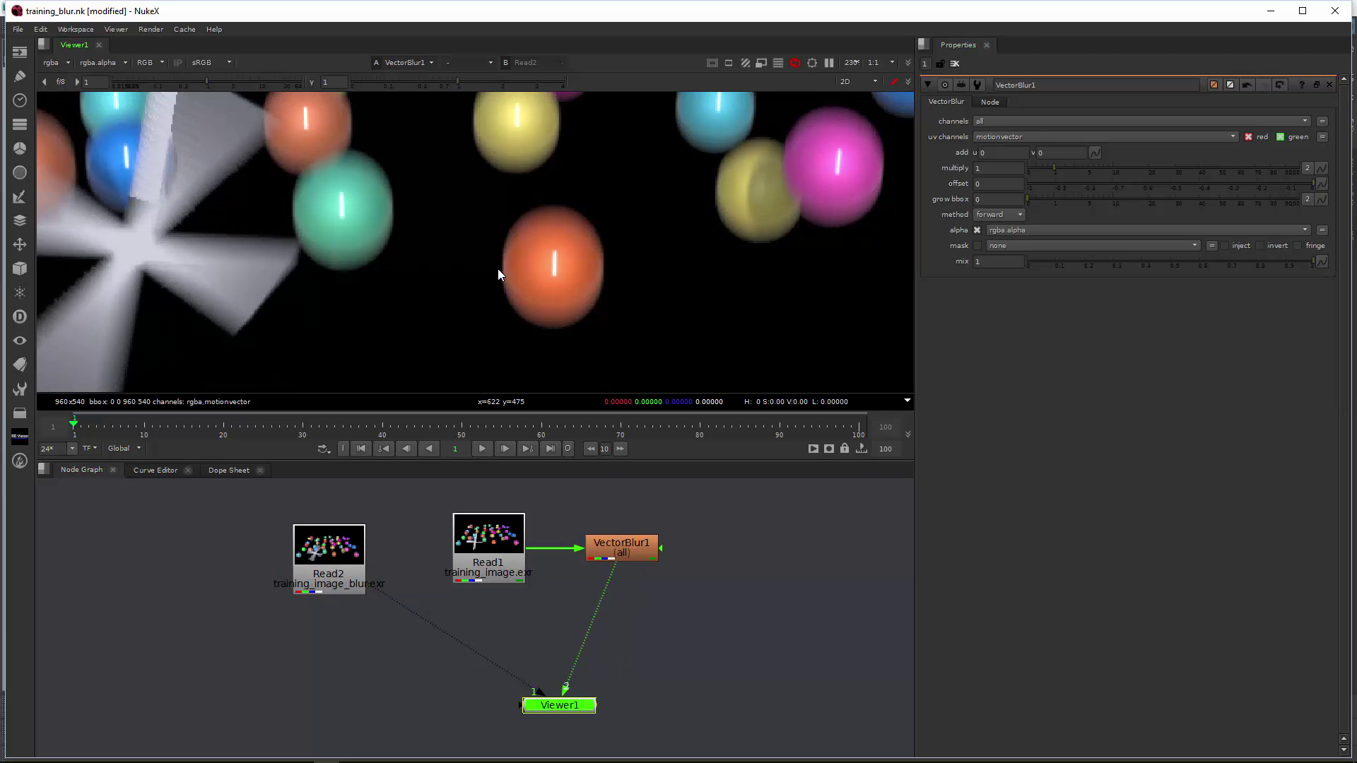
scroll(503, 271, down, 1)
middle_drag(528, 279, 769, 313)
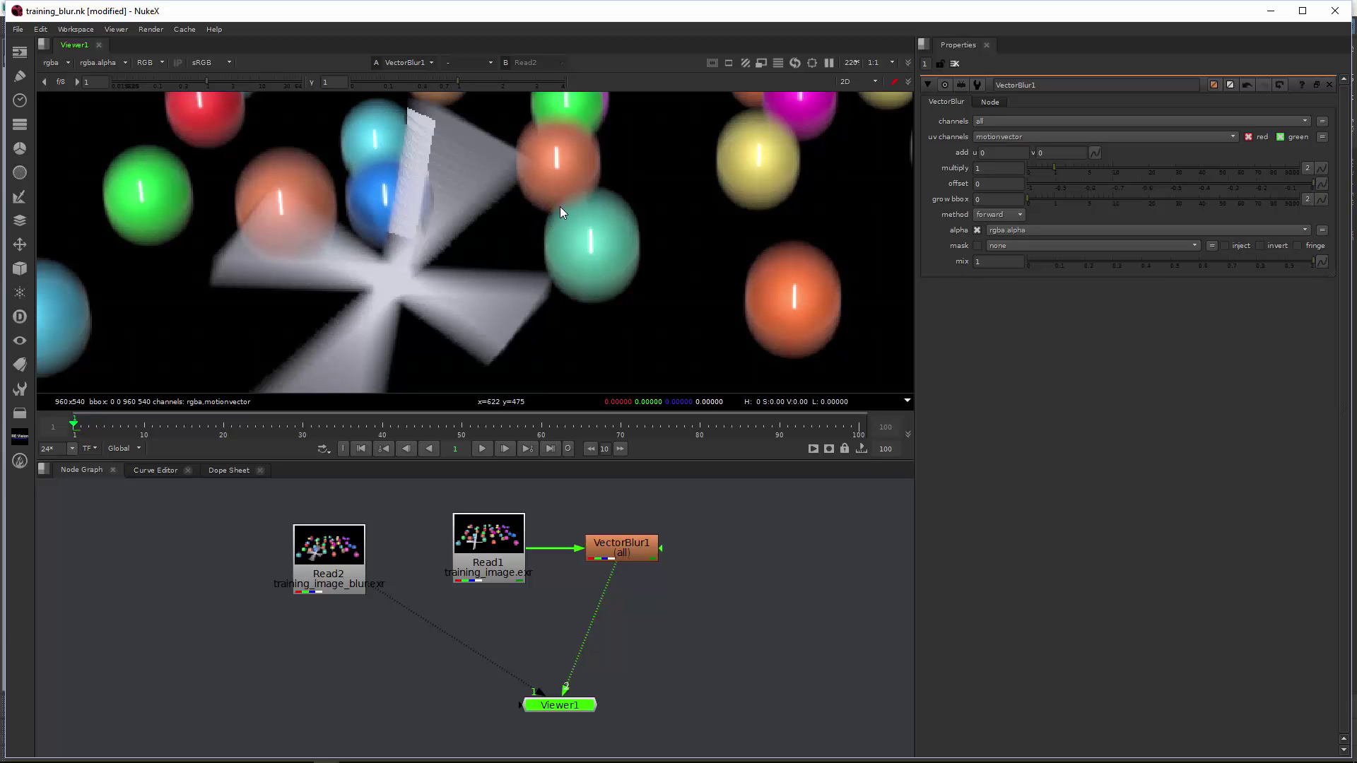
scroll(540, 216, down, 2)
middle_drag(454, 258, 494, 226)
scroll(496, 224, down, 2)
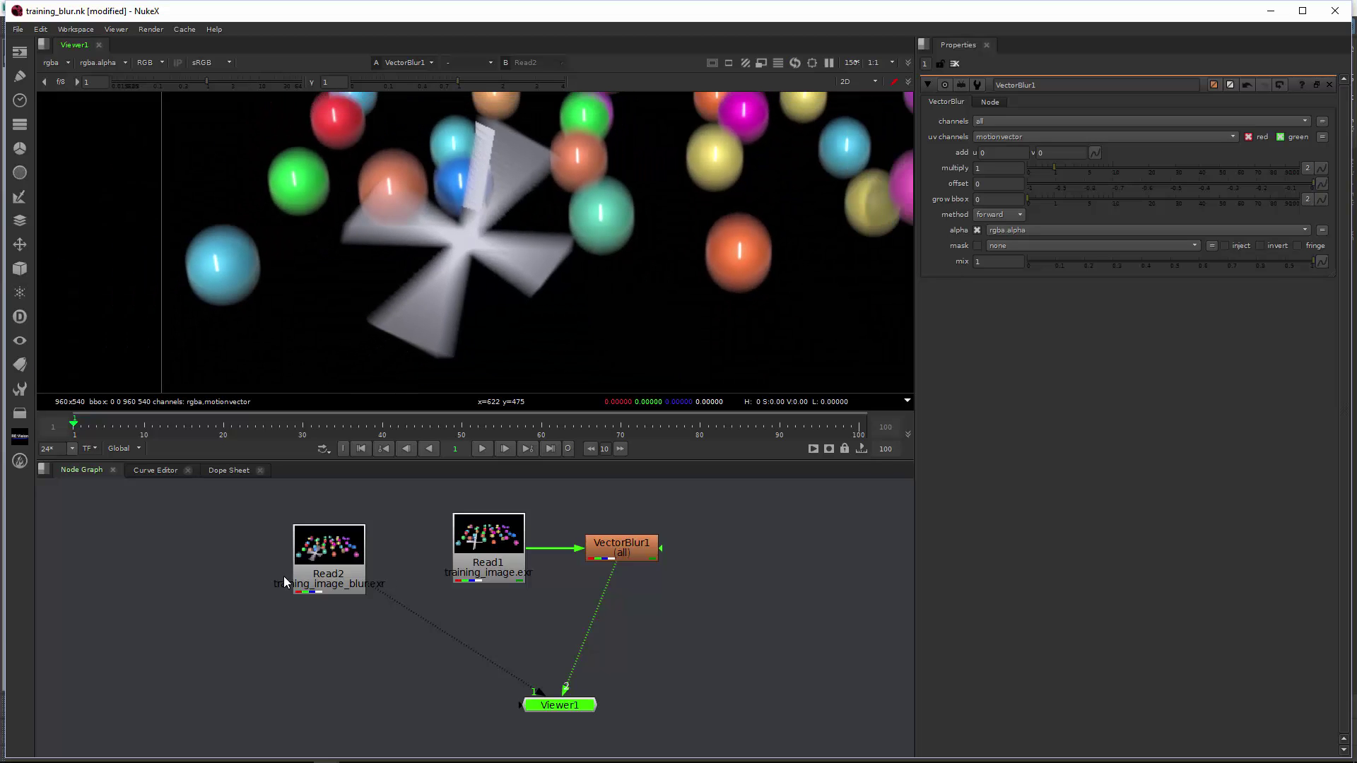
Step: Switch between the true motion-blurred render and the VectorBlur output, examining where the spinning blades overlap the orange and blue spheres
click(330, 573)
key(1)
click(619, 552)
key(2)
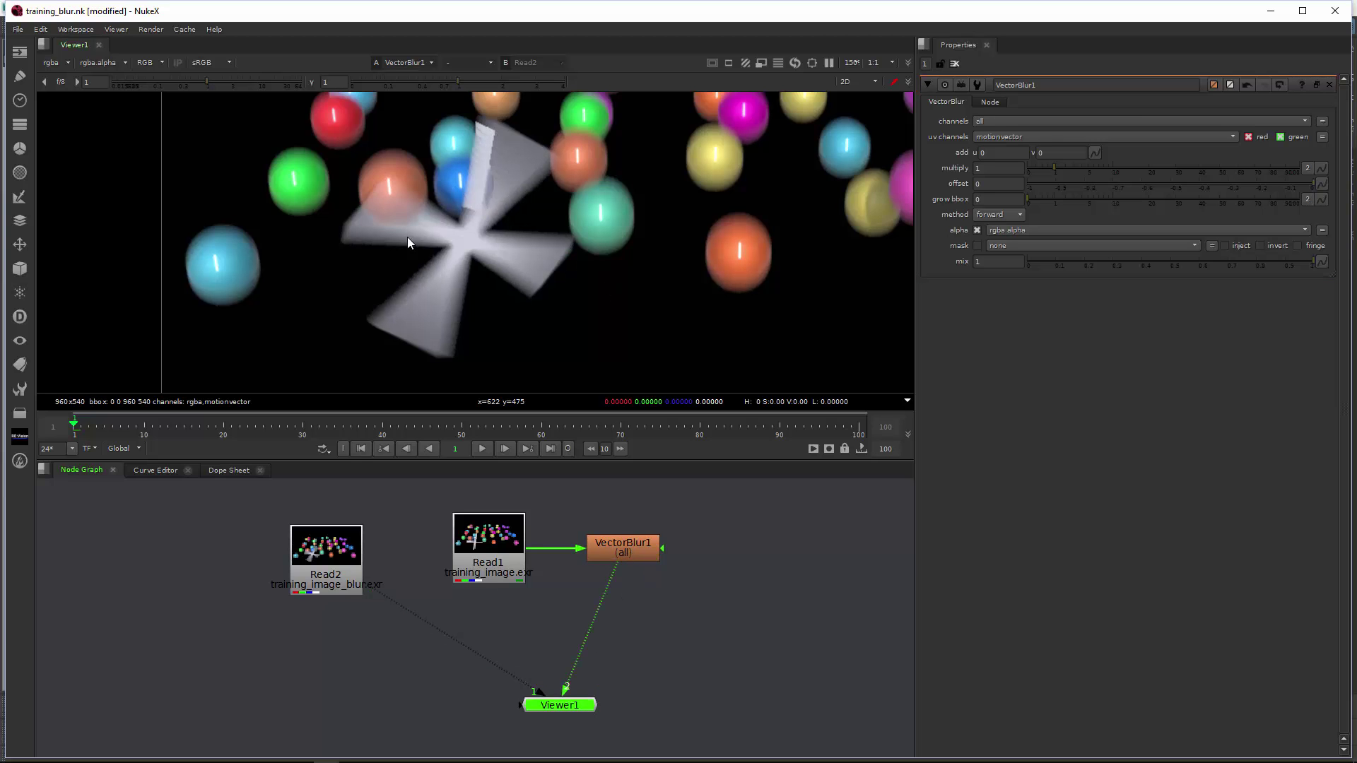
scroll(407, 236, up, 8)
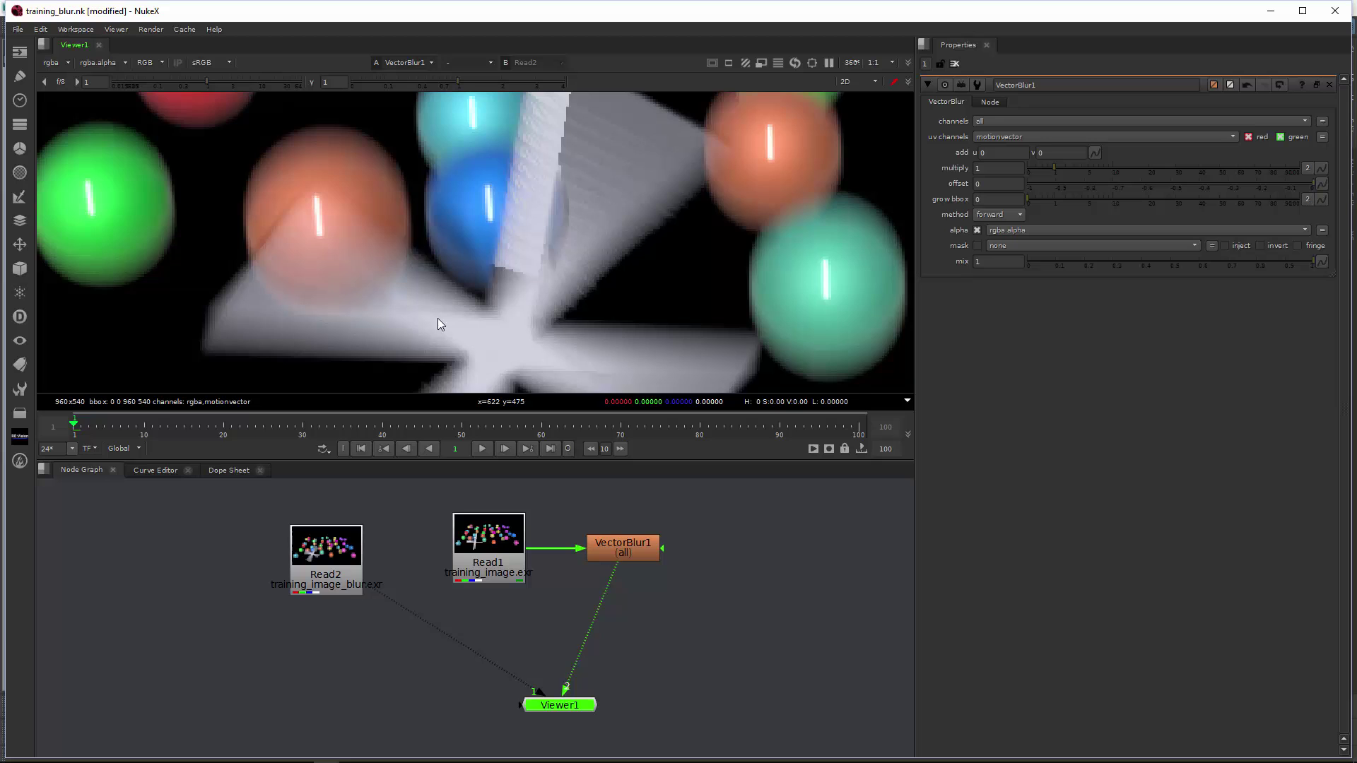
scroll(494, 251, down, 3)
scroll(479, 254, up, 2)
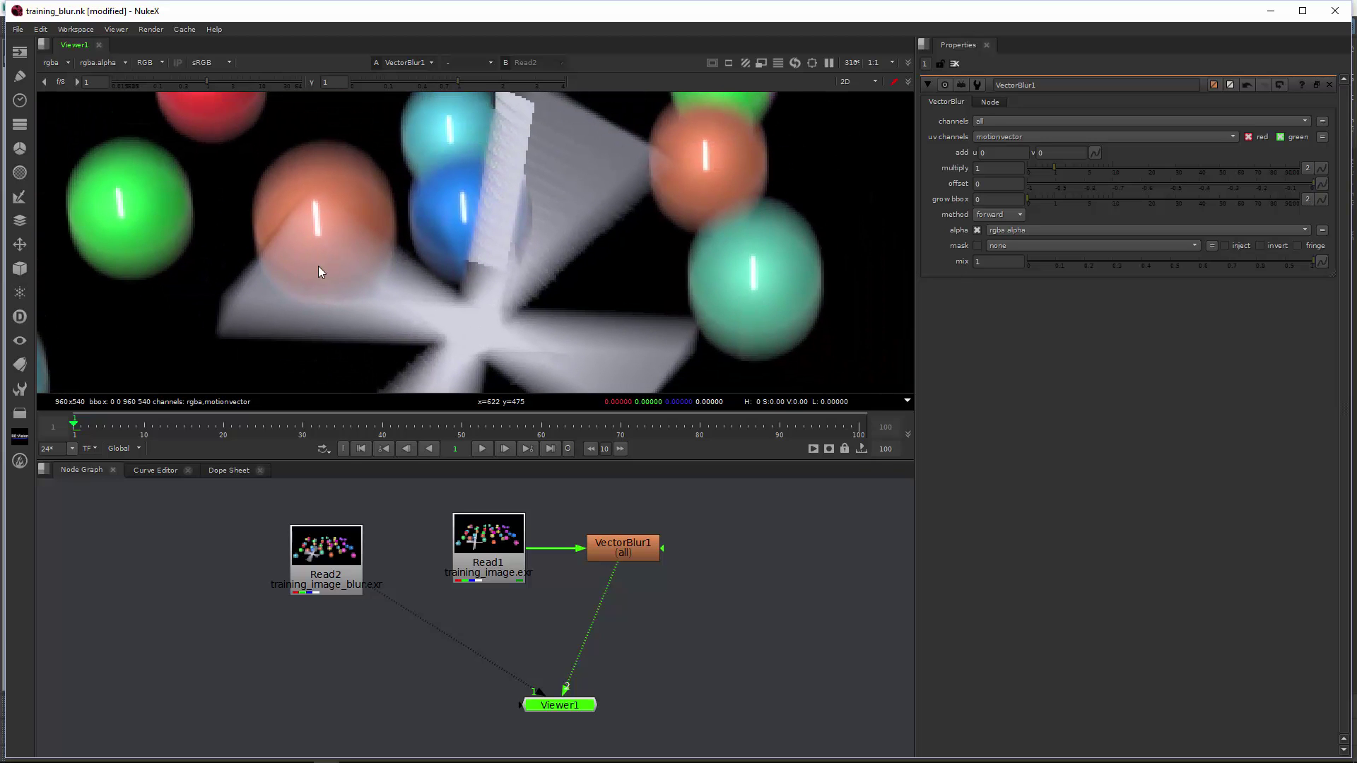
scroll(284, 302, up, 5)
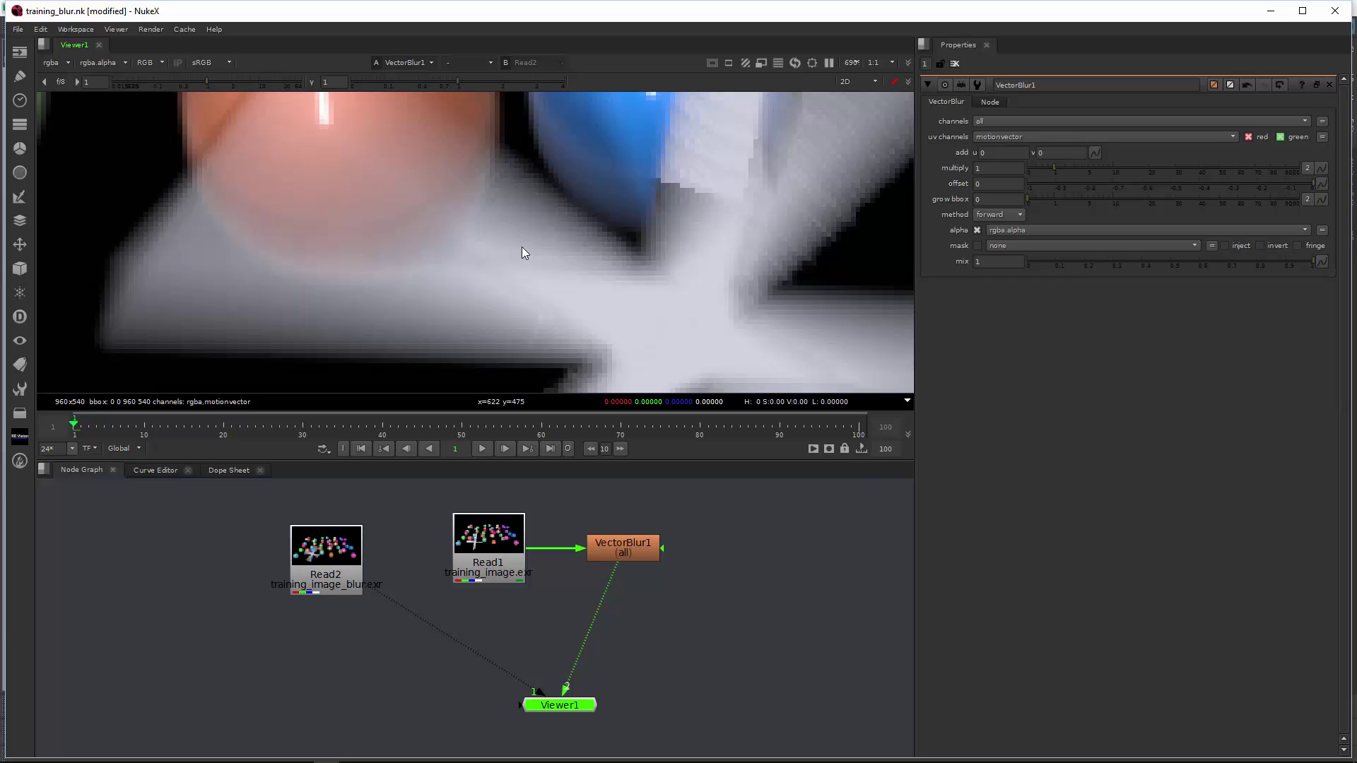
scroll(344, 277, down, 5)
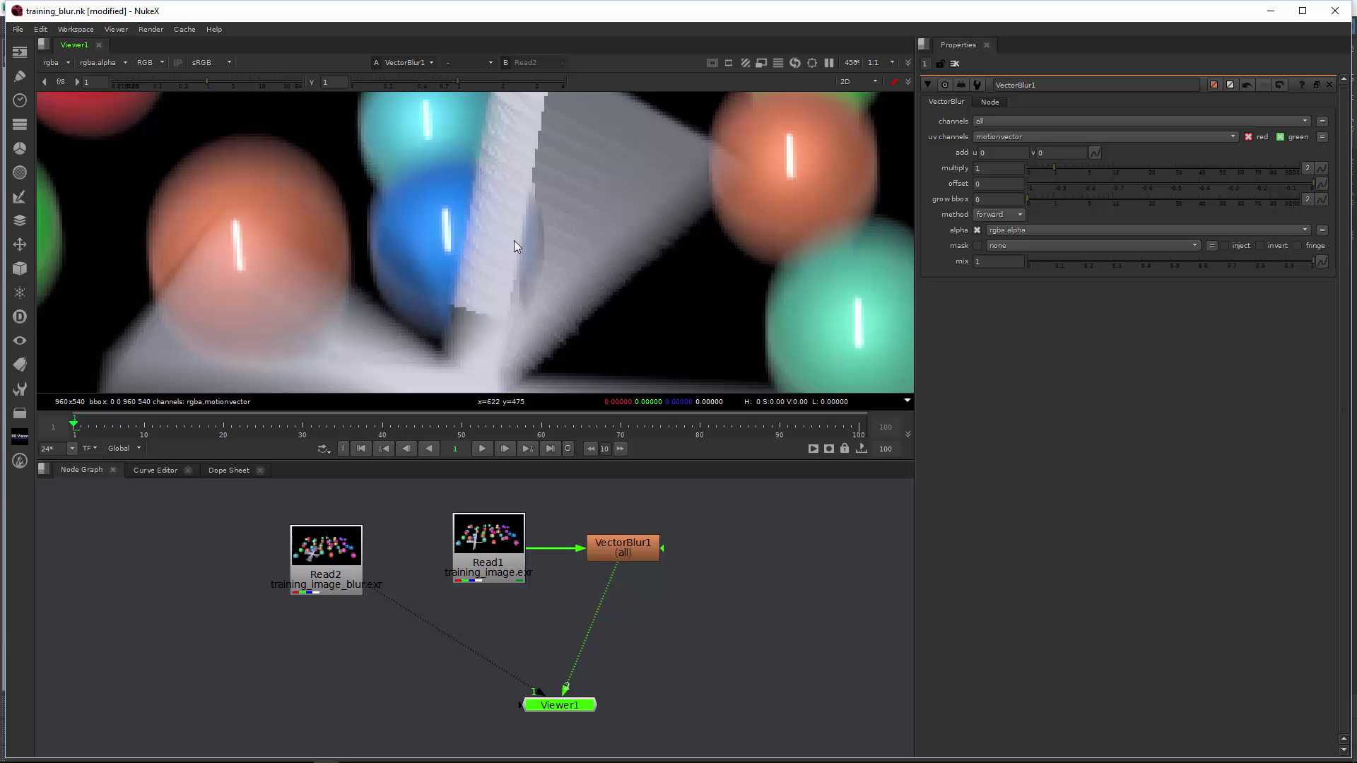
scroll(474, 199, up, 2)
middle_drag(472, 193, 503, 130)
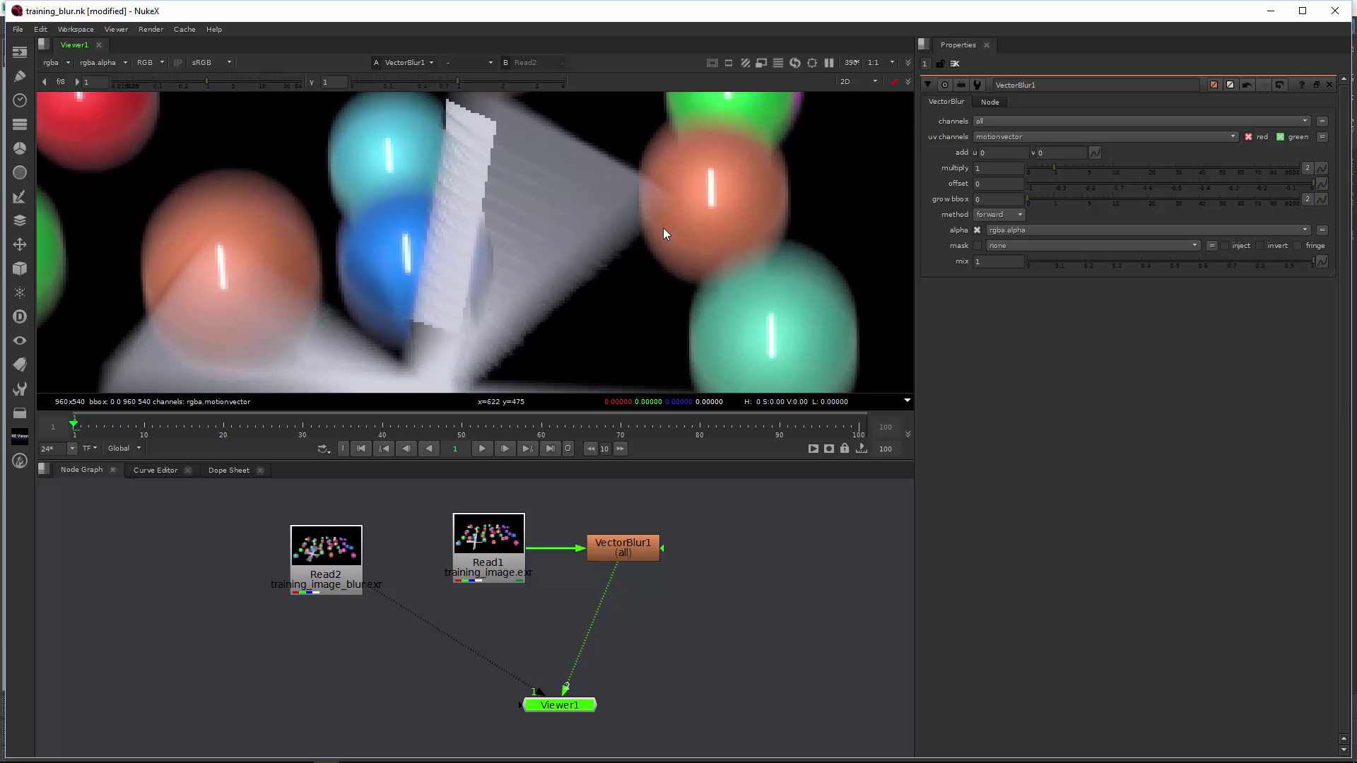
Step: Compare the overlapping yellow and pink spheres in the VectorBlur output with the true motion-blurred render
scroll(599, 243, down, 3)
middle_drag(825, 276, 559, 236)
middle_drag(648, 246, 397, 313)
middle_drag(499, 300, 438, 243)
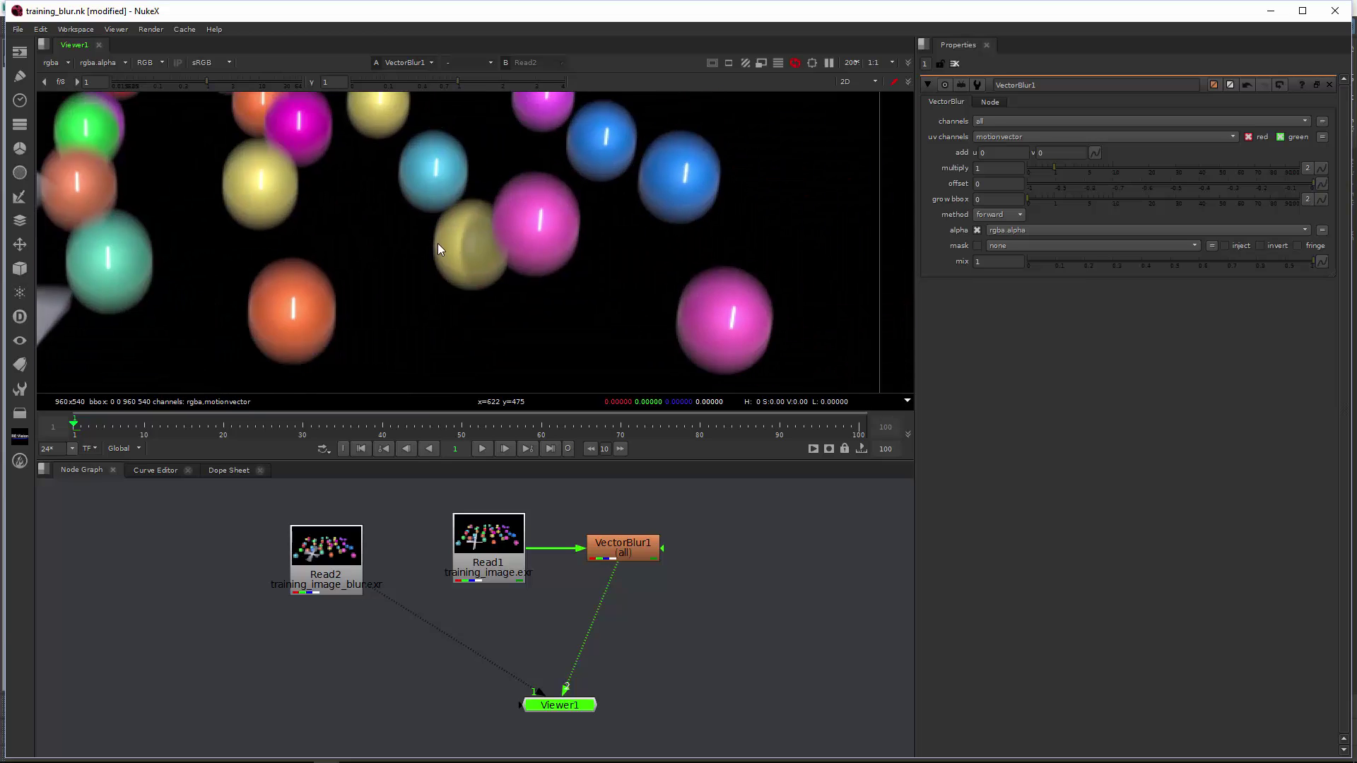
scroll(485, 242, up, 1)
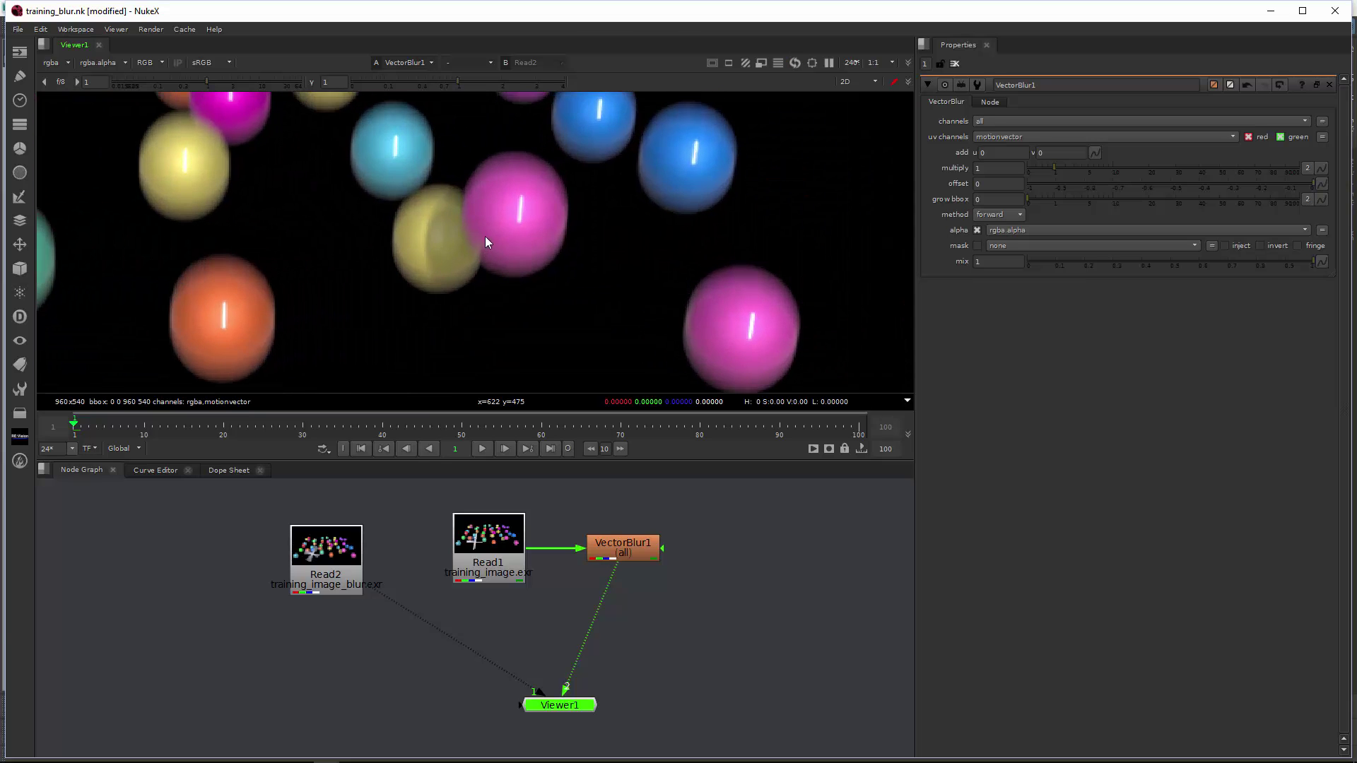
click(353, 574)
key(1)
click(625, 553)
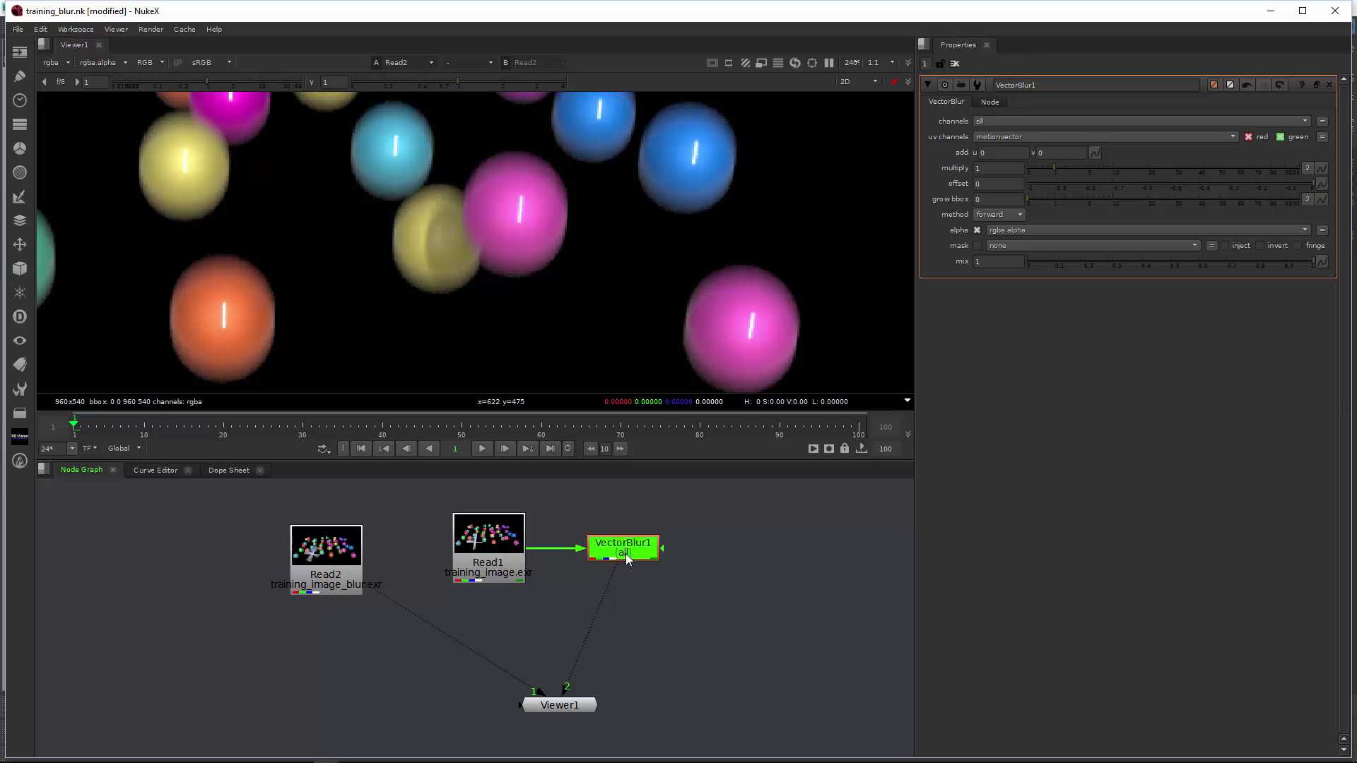
Step: Examine the edges of the pink sphere up close, alternating between the true motion blur and the vector blur
scroll(622, 204, up, 7)
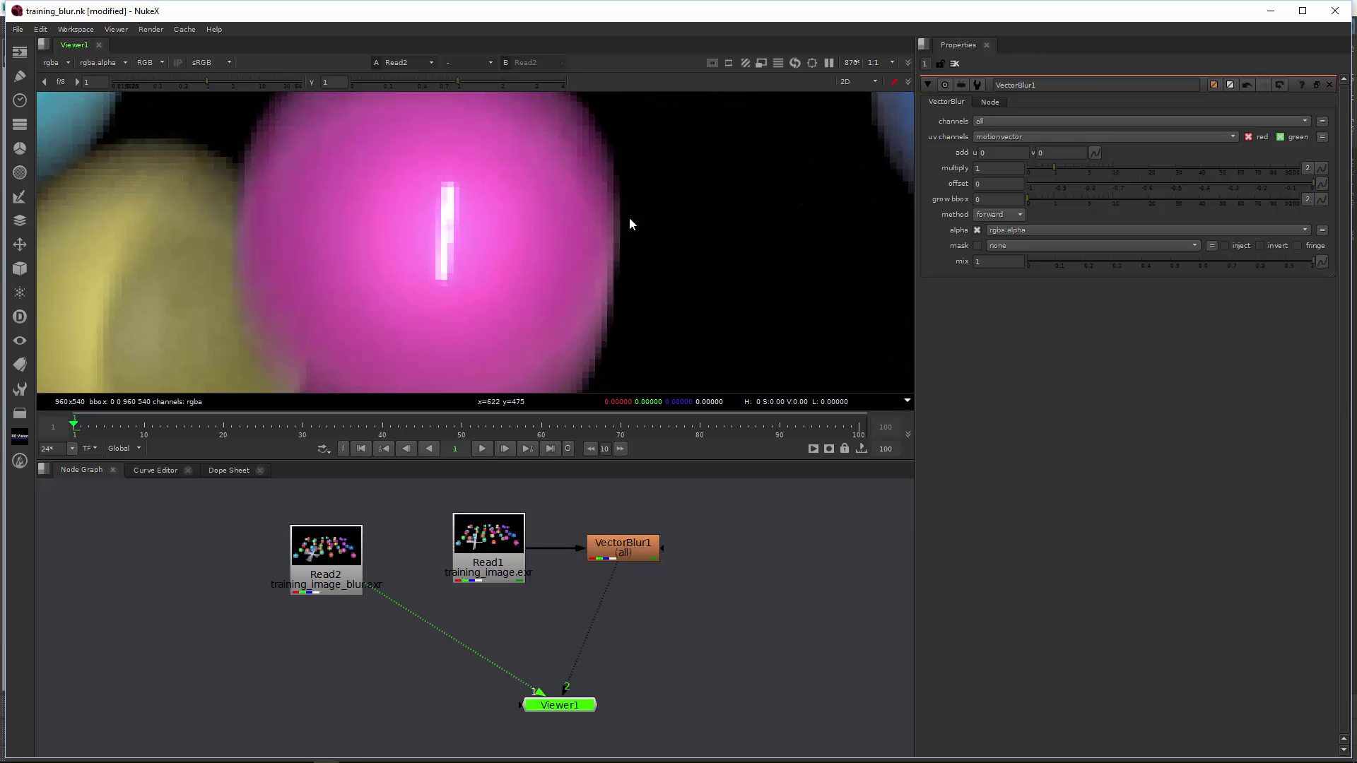
middle_drag(629, 218, 678, 328)
key(2)
middle_drag(568, 276, 583, 189)
scroll(583, 188, down, 1)
key(1)
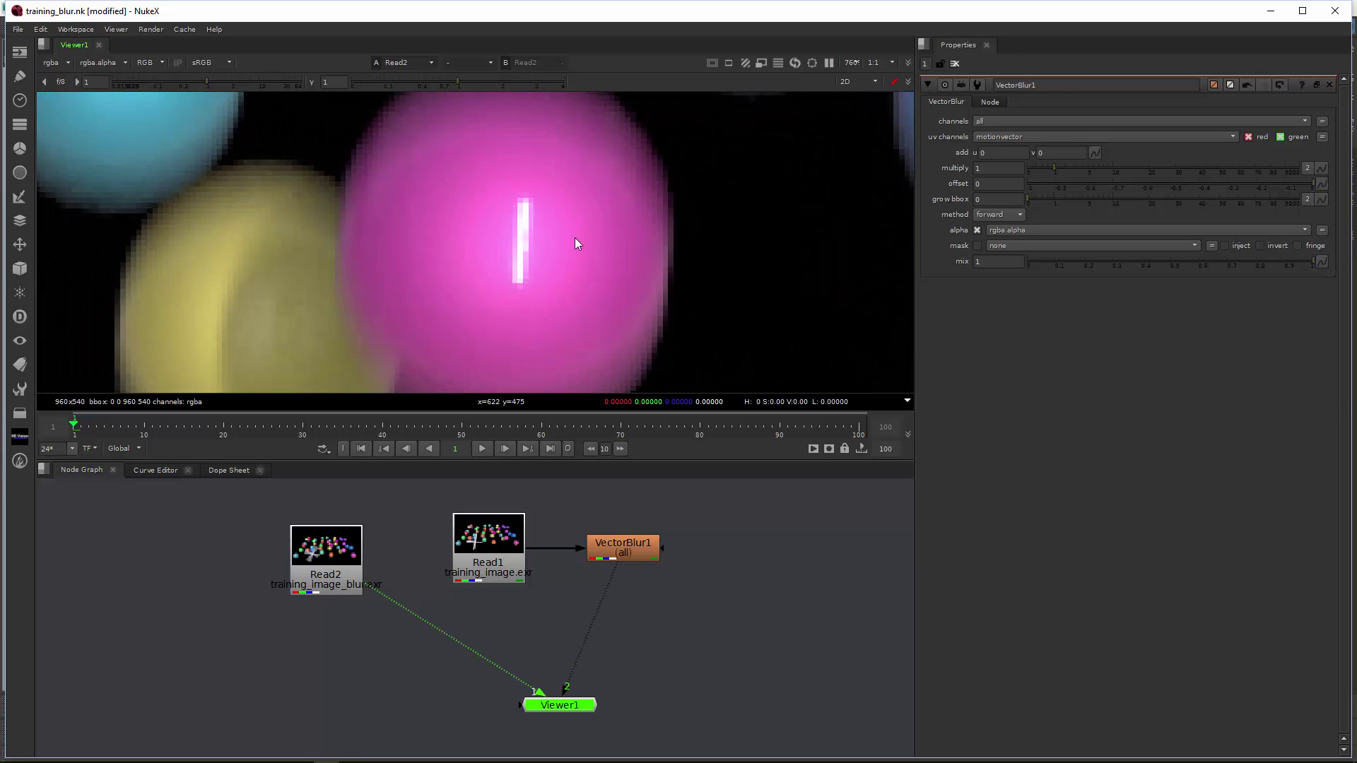
Step: Compare the blurred edges and highlights of the two blue spheres between the true render and the vector blur
middle_drag(574, 238, 606, 217)
scroll(606, 160, down, 1)
scroll(455, 212, down, 1)
middle_drag(416, 279, 436, 243)
key(2)
middle_drag(545, 217, 352, 376)
scroll(559, 233, up, 2)
middle_drag(816, 109, 518, 233)
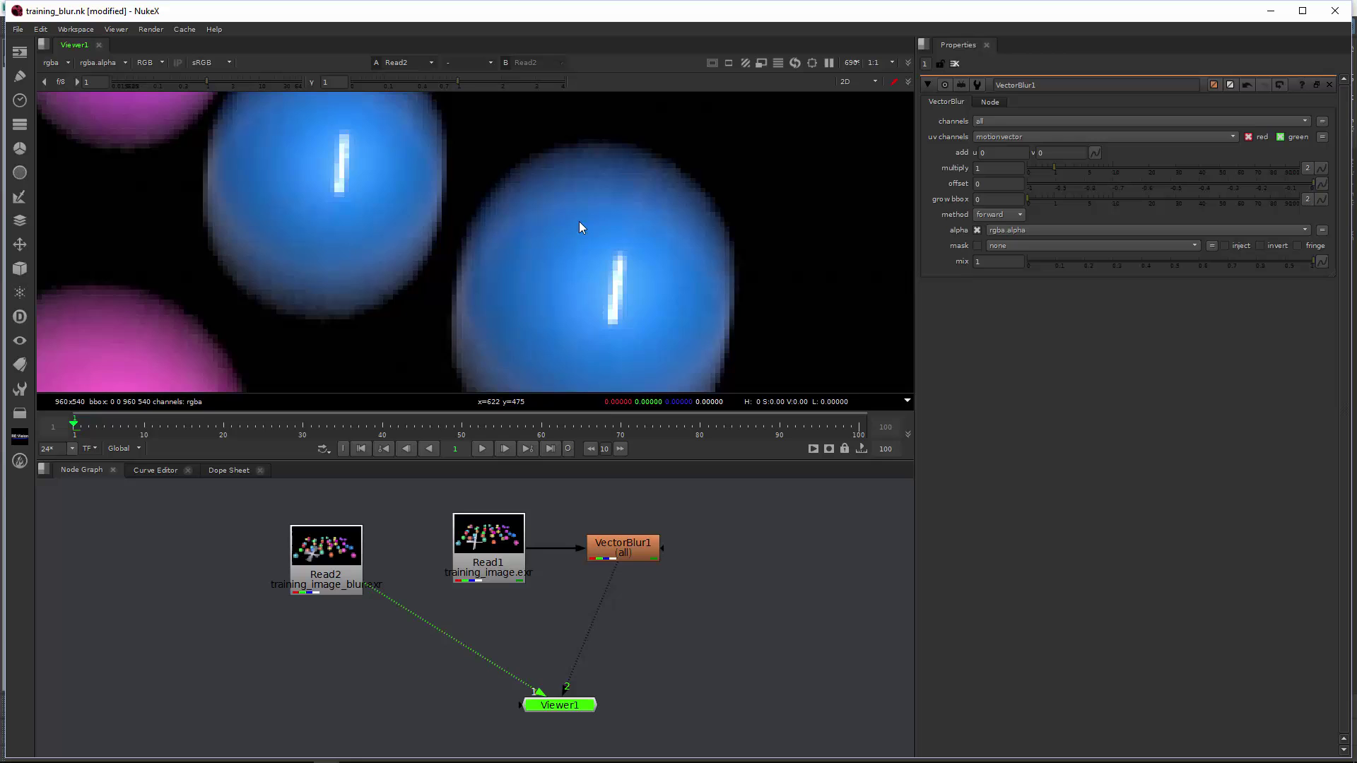
scroll(646, 182, up, 1)
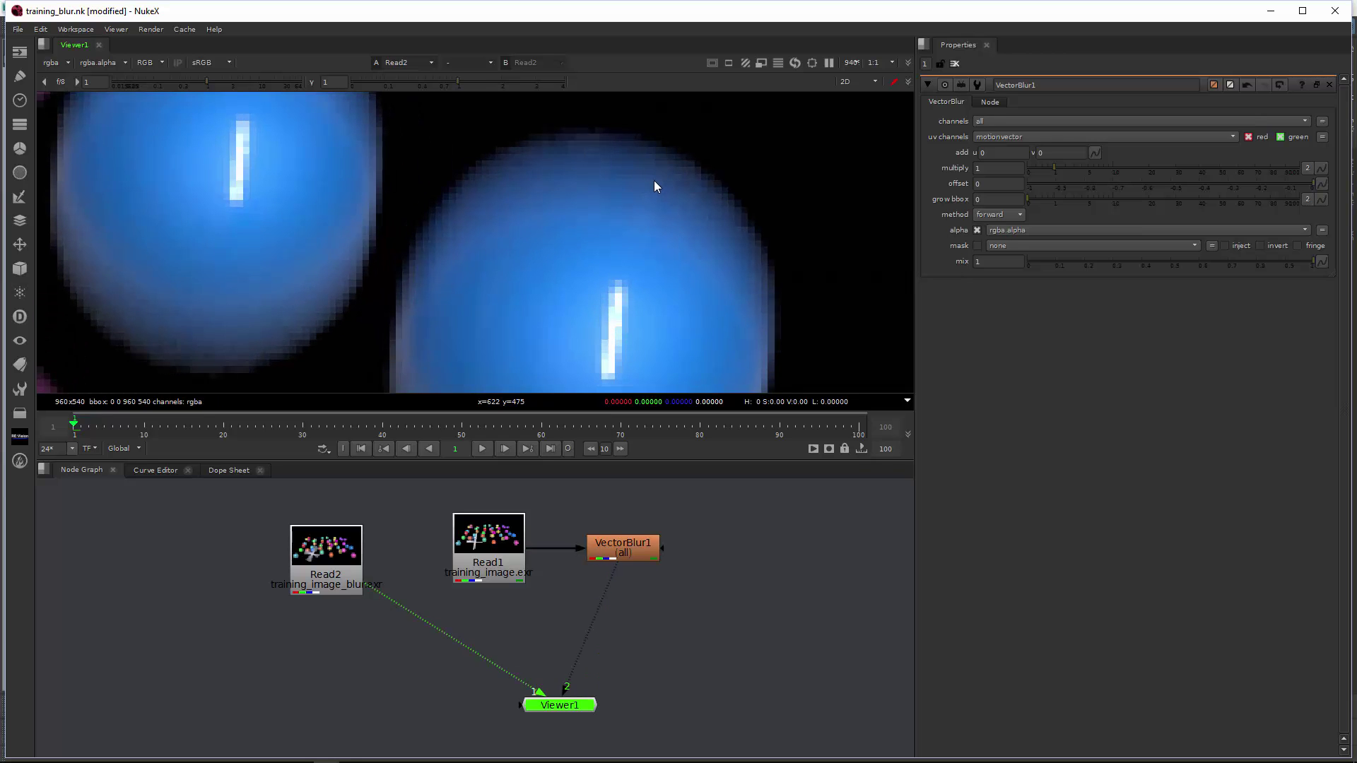
scroll(560, 212, down, 8)
scroll(547, 253, up, 3)
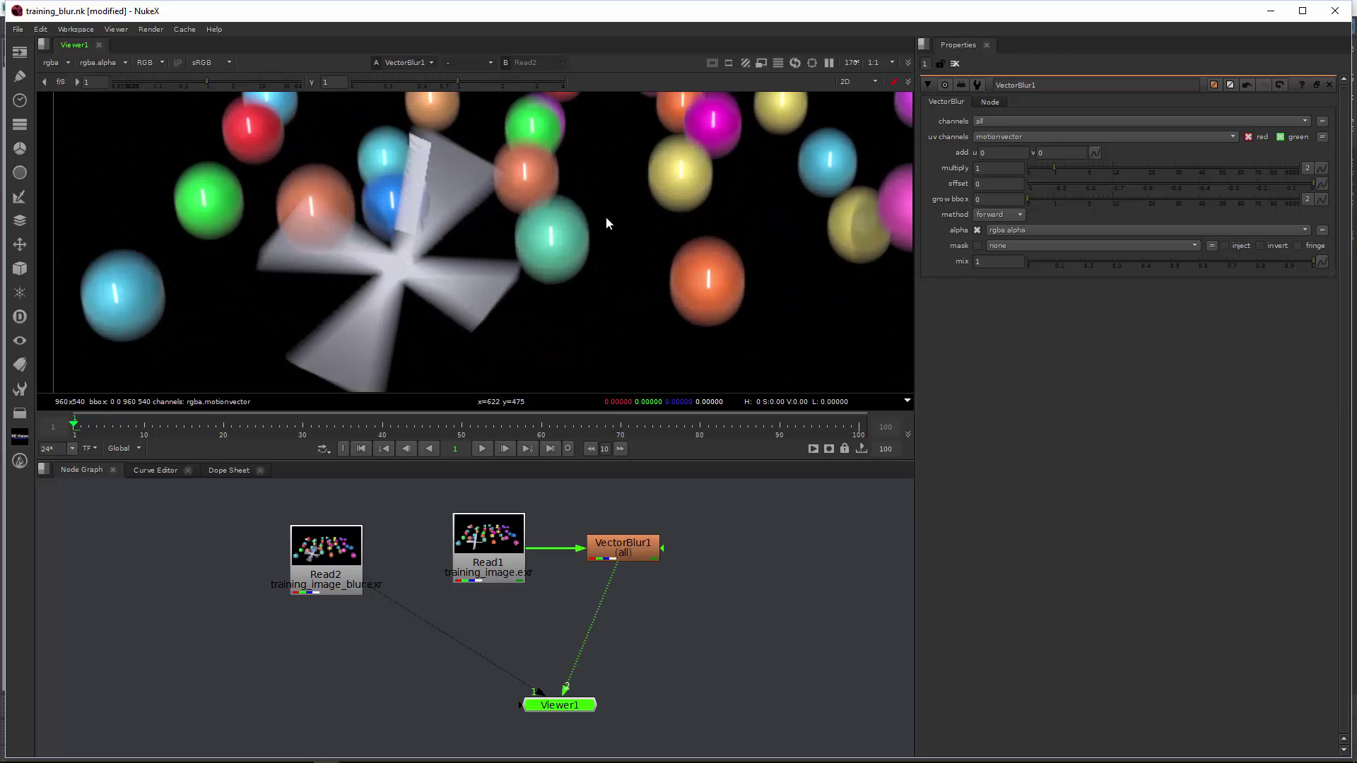
Step: Compare the outlines of the spinning blade tips in the true motion-blurred render and the VectorBlur output
key(1)
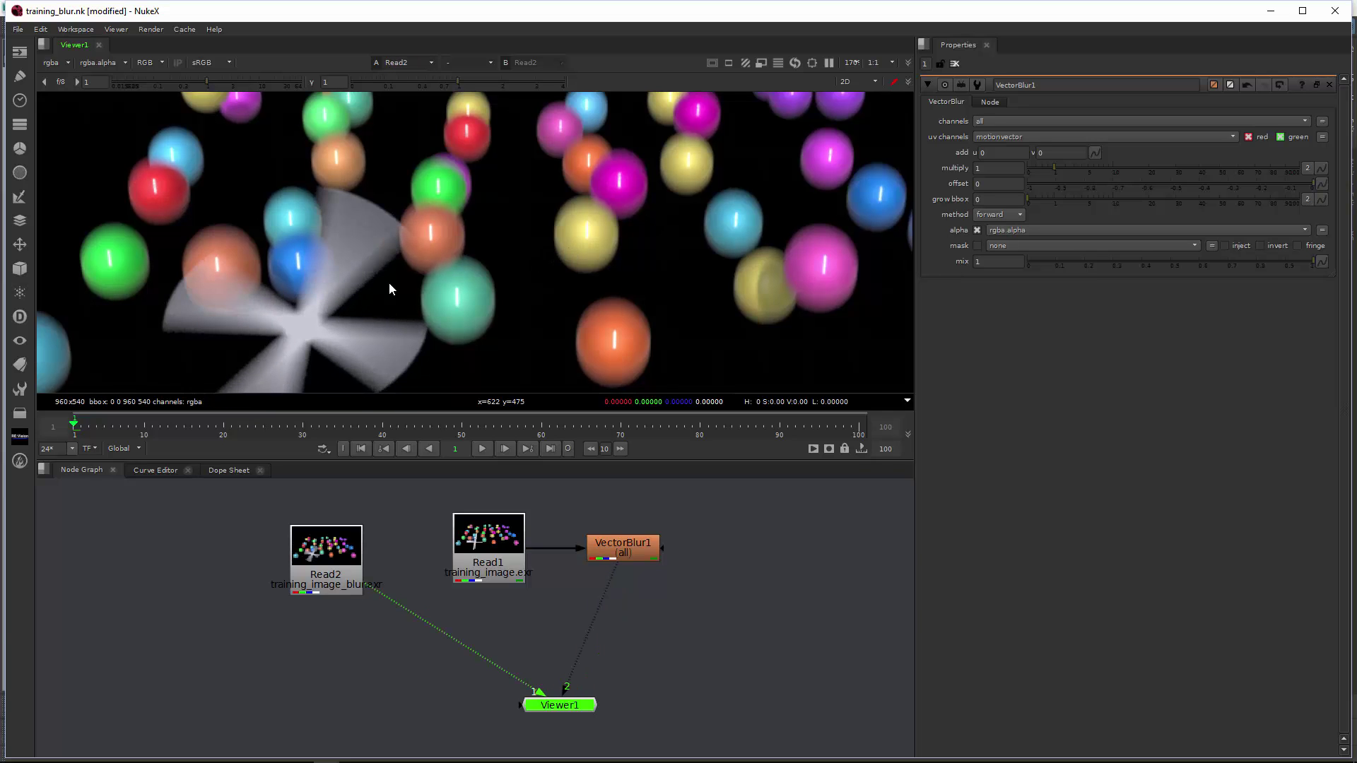
key(2)
scroll(384, 300, up, 1)
middle_drag(430, 252, 501, 201)
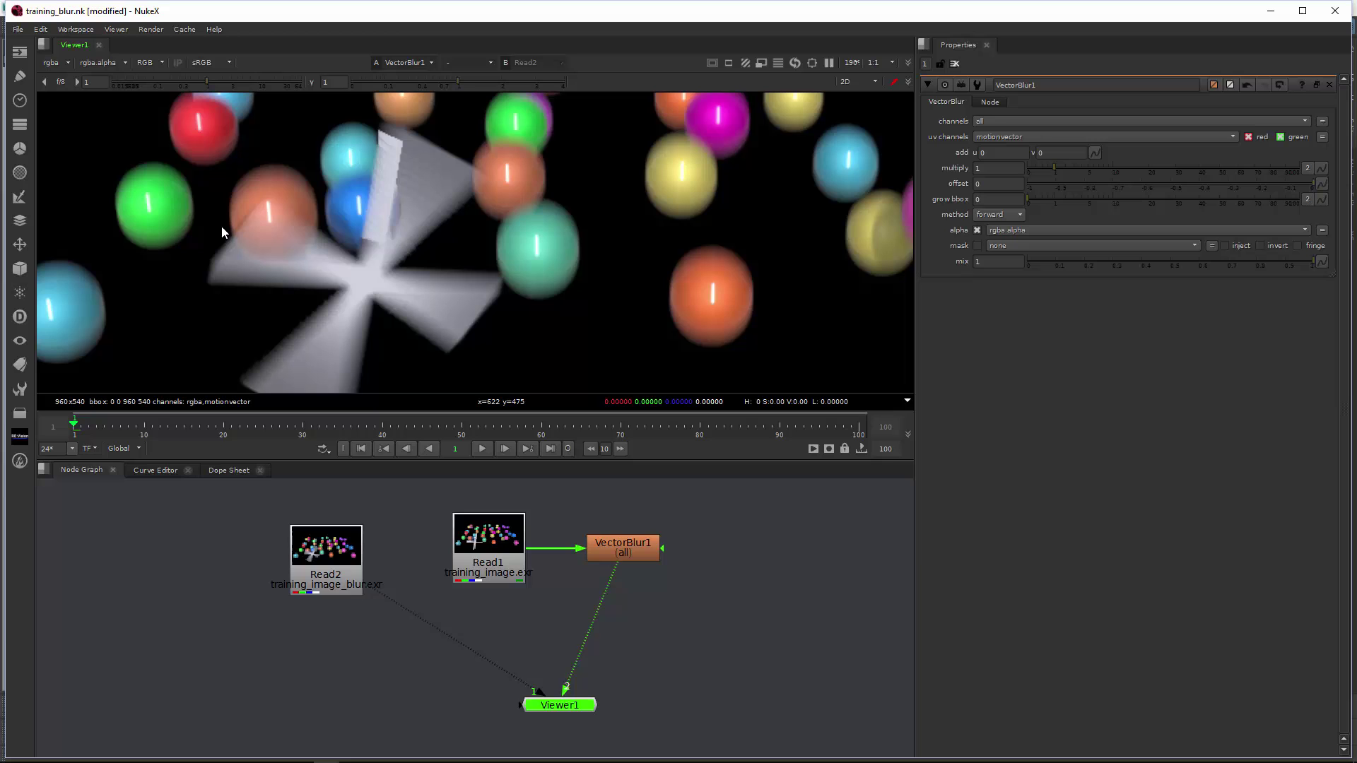
middle_drag(315, 244, 326, 187)
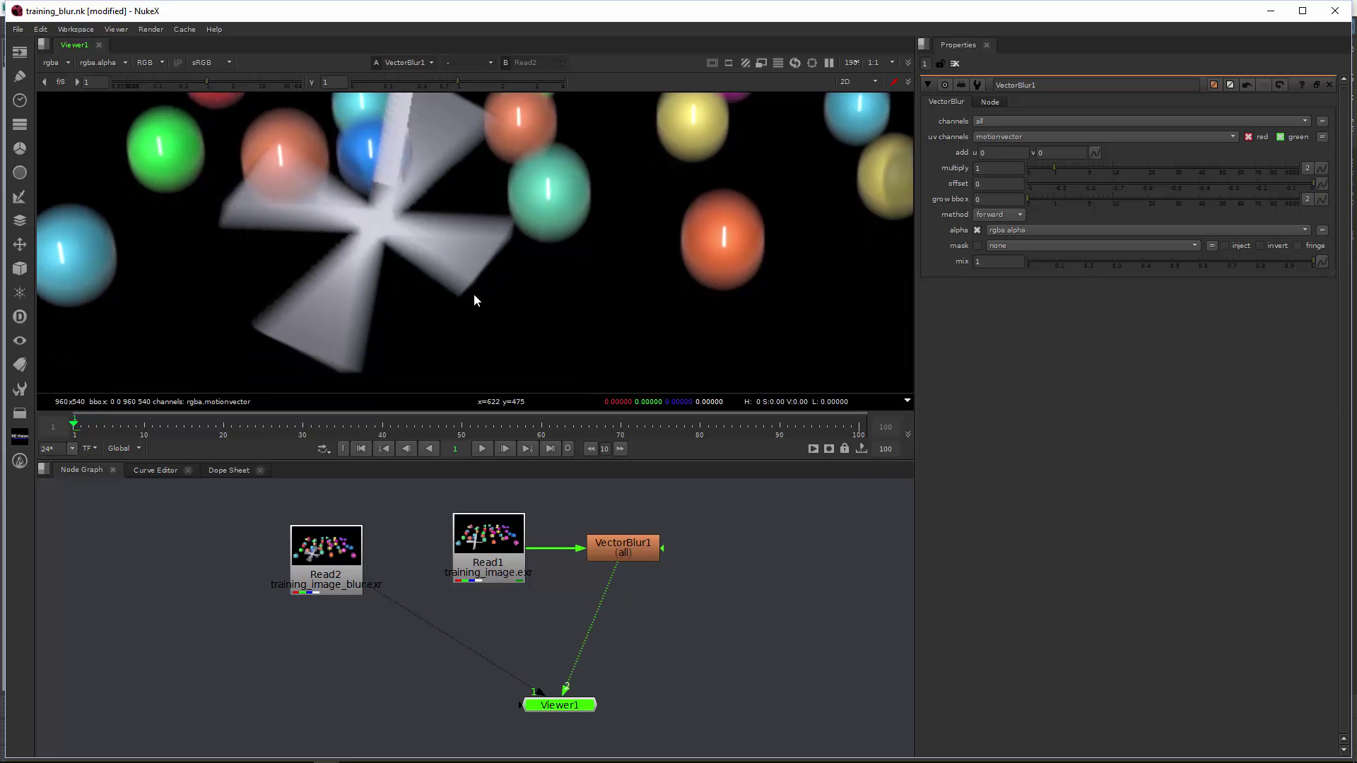
key(1)
key(2)
key(1)
scroll(514, 291, up, 3)
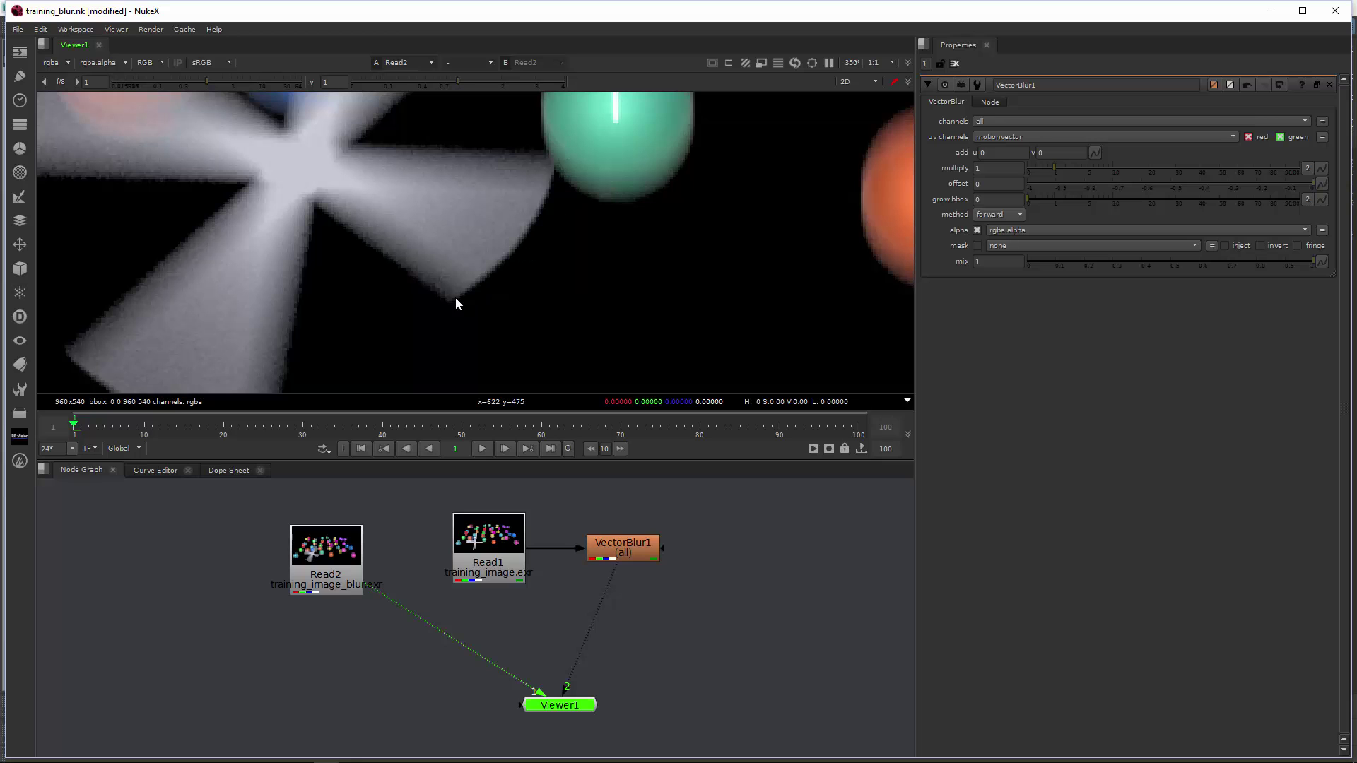
key(2)
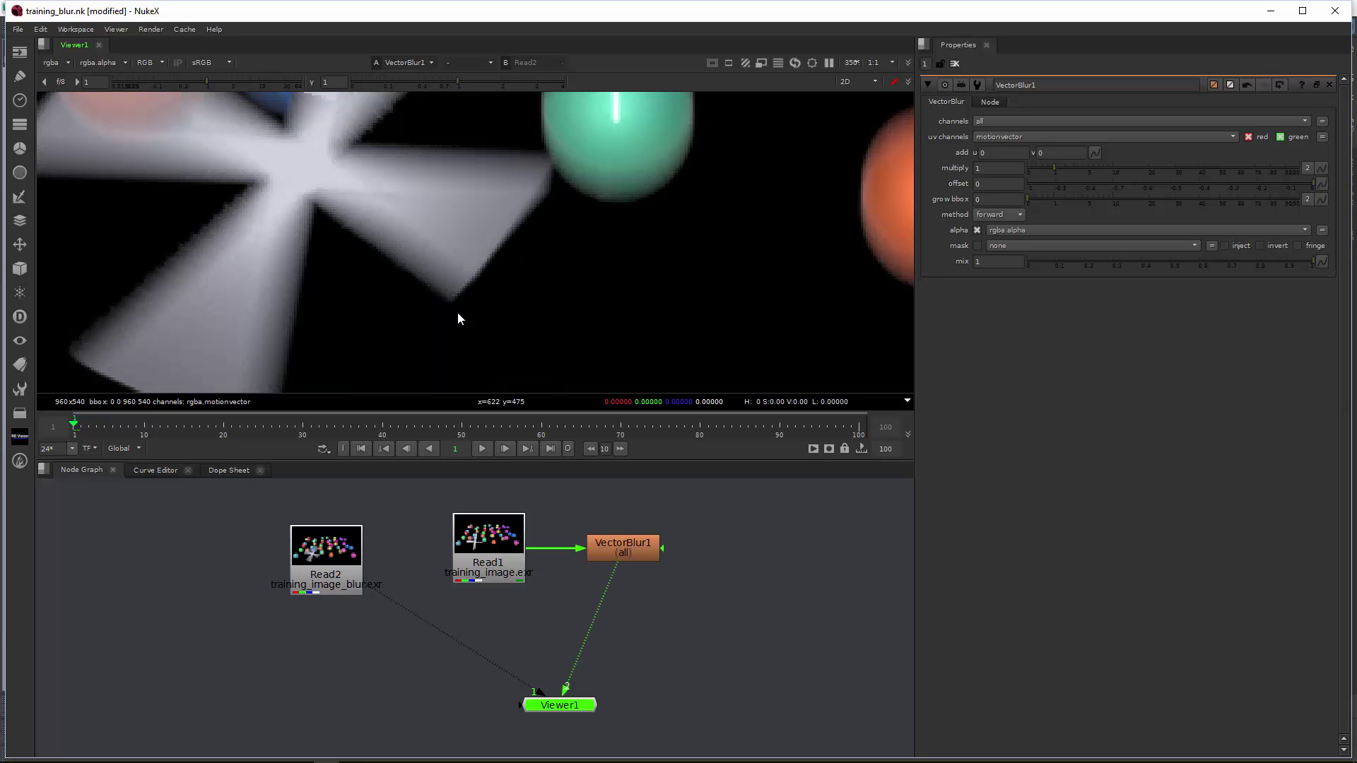
Step: Review the overall VectorBlur result across the blades and the spheres
scroll(472, 322, down, 5)
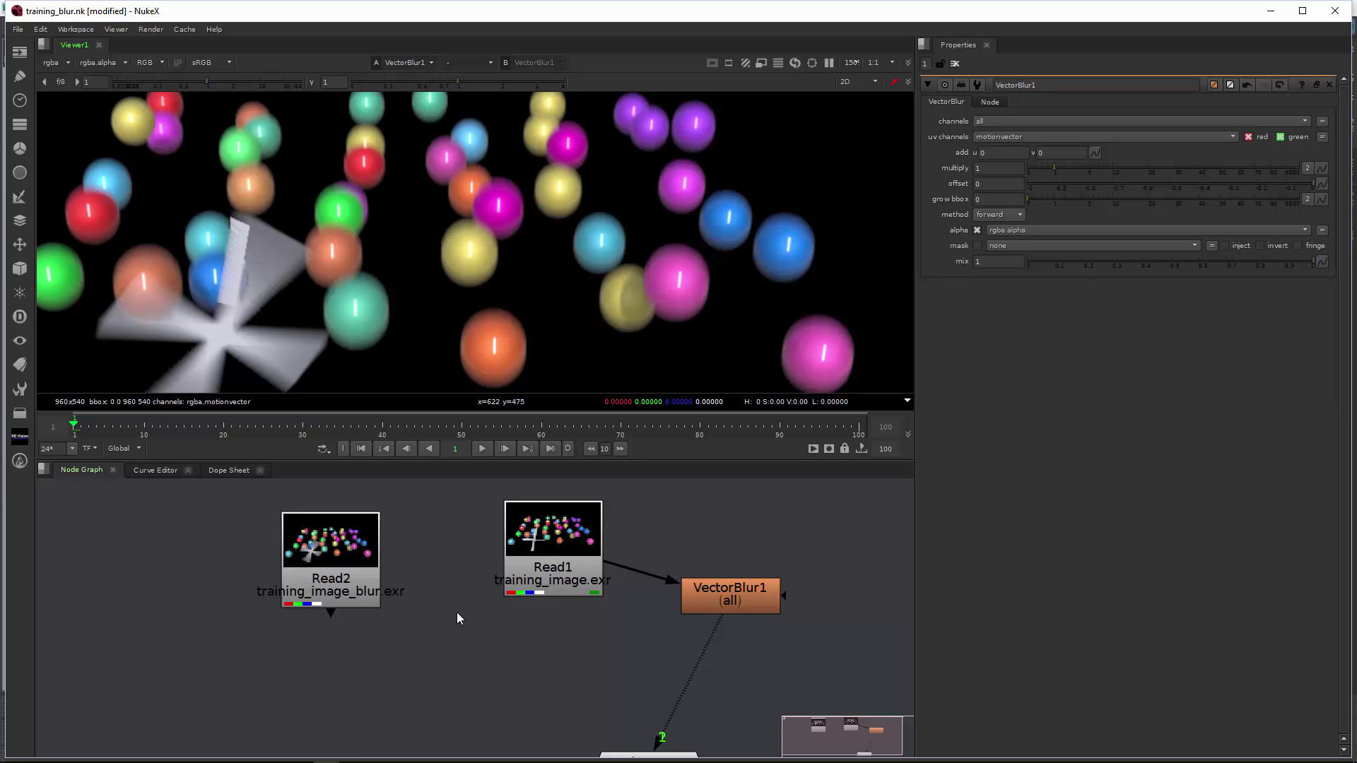
scroll(537, 272, down, 2)
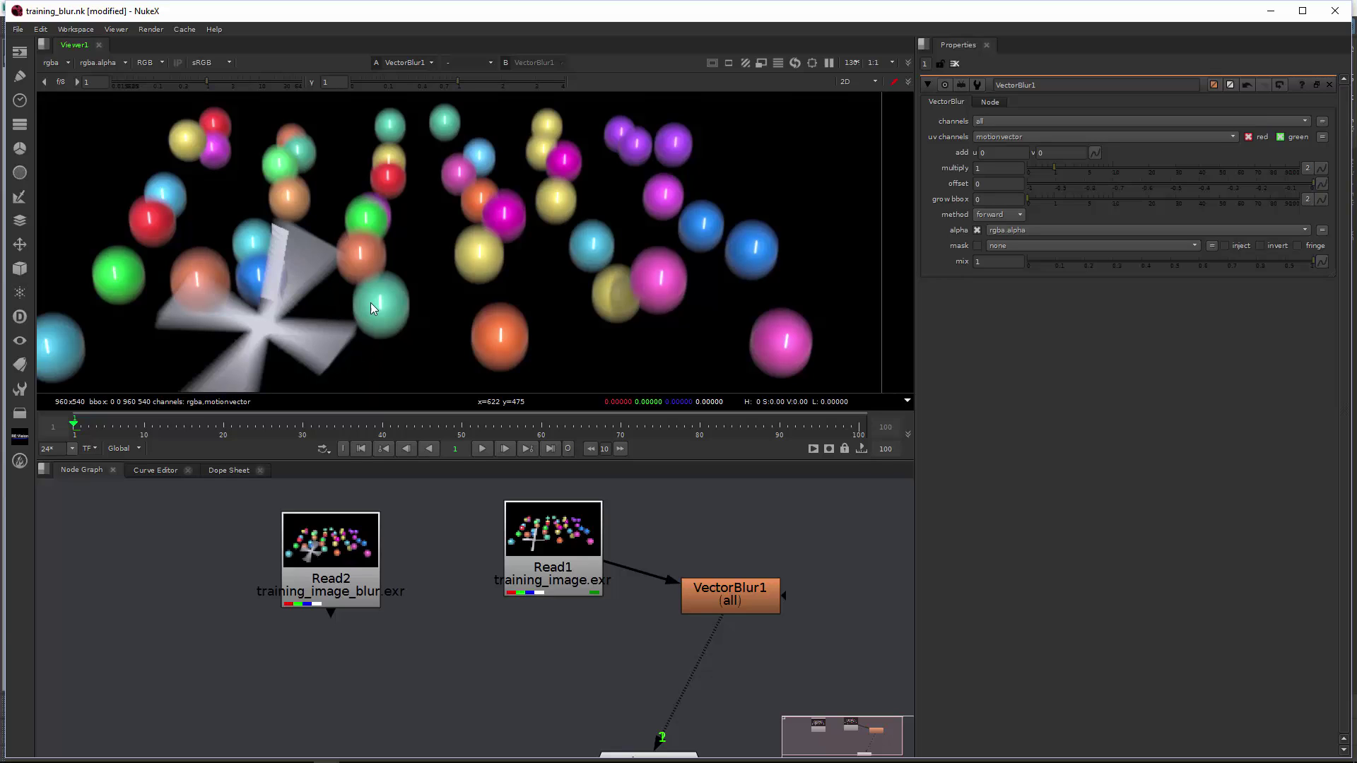
scroll(577, 271, up, 5)
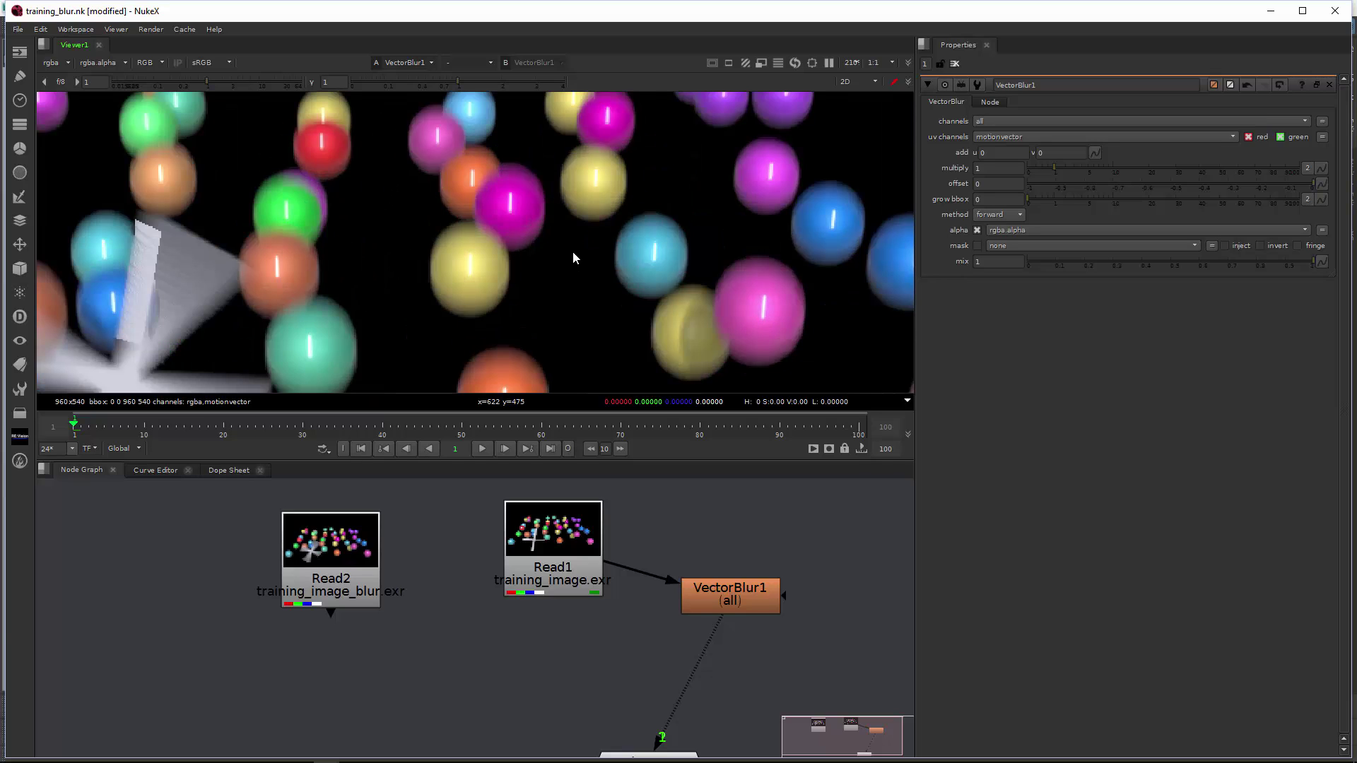